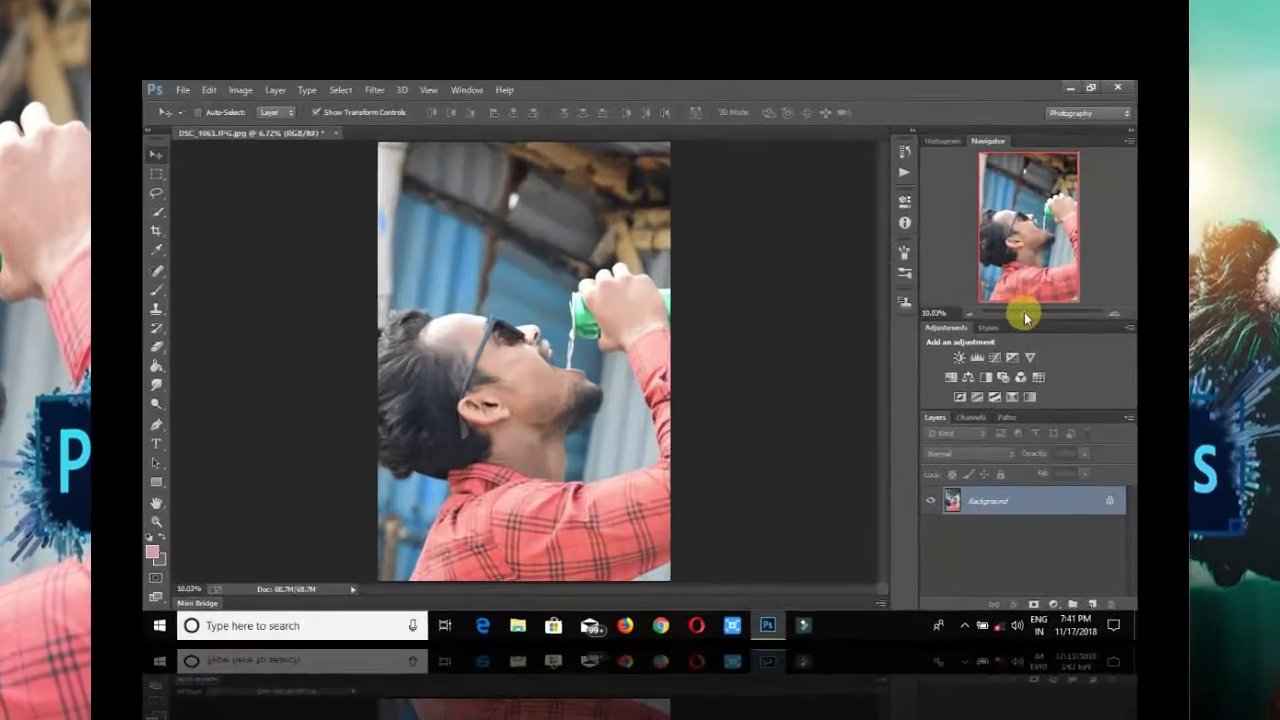
Duplicate the Background layer of the photo
drag(1024, 318, 1022, 317)
click(238, 90)
click(845, 462)
drag(1131, 541, 1222, 673)
Select the man, including his hair, arm, hand and can, with the Quick Selection tool
click(19, 170)
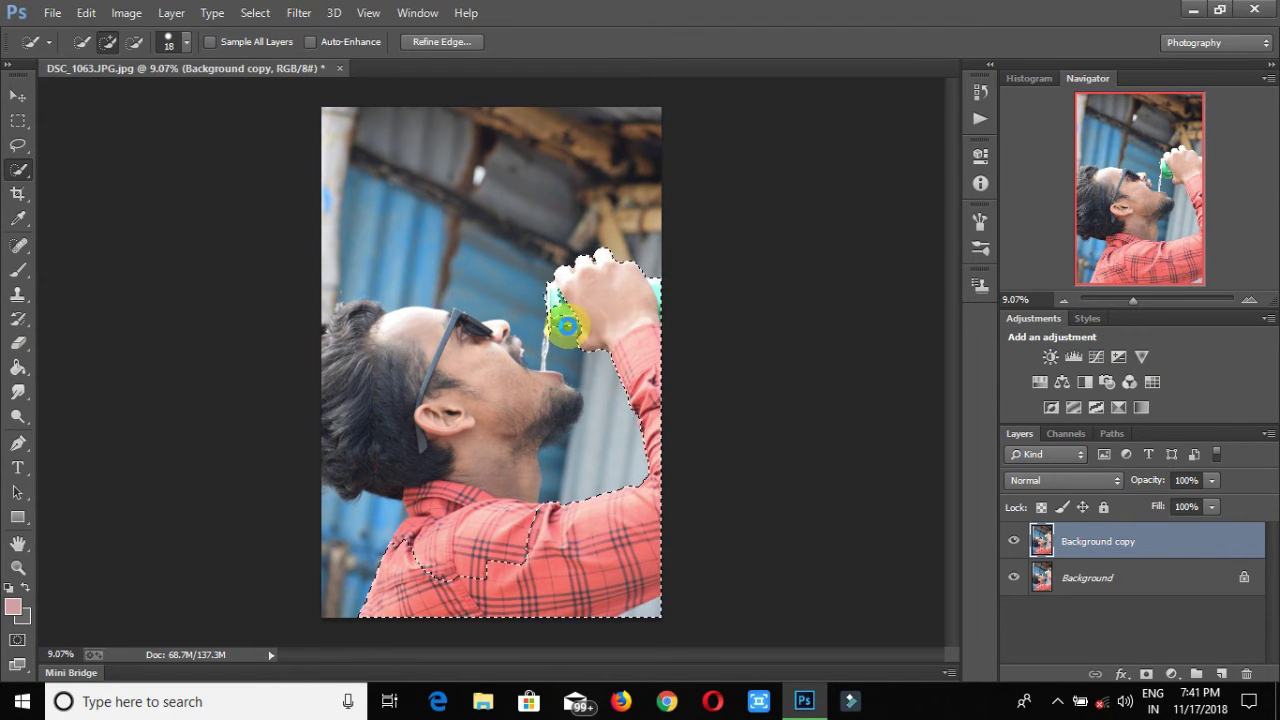
mouse_move(561, 327)
mouse_down()
mouse_move(468, 521)
mouse_move(454, 461)
mouse_move(417, 404)
mouse_move(348, 408)
mouse_move(349, 437)
mouse_move(421, 472)
mouse_move(560, 384)
mouse_move(356, 305)
mouse_move(349, 334)
mouse_move(375, 305)
mouse_move(325, 327)
mouse_up()
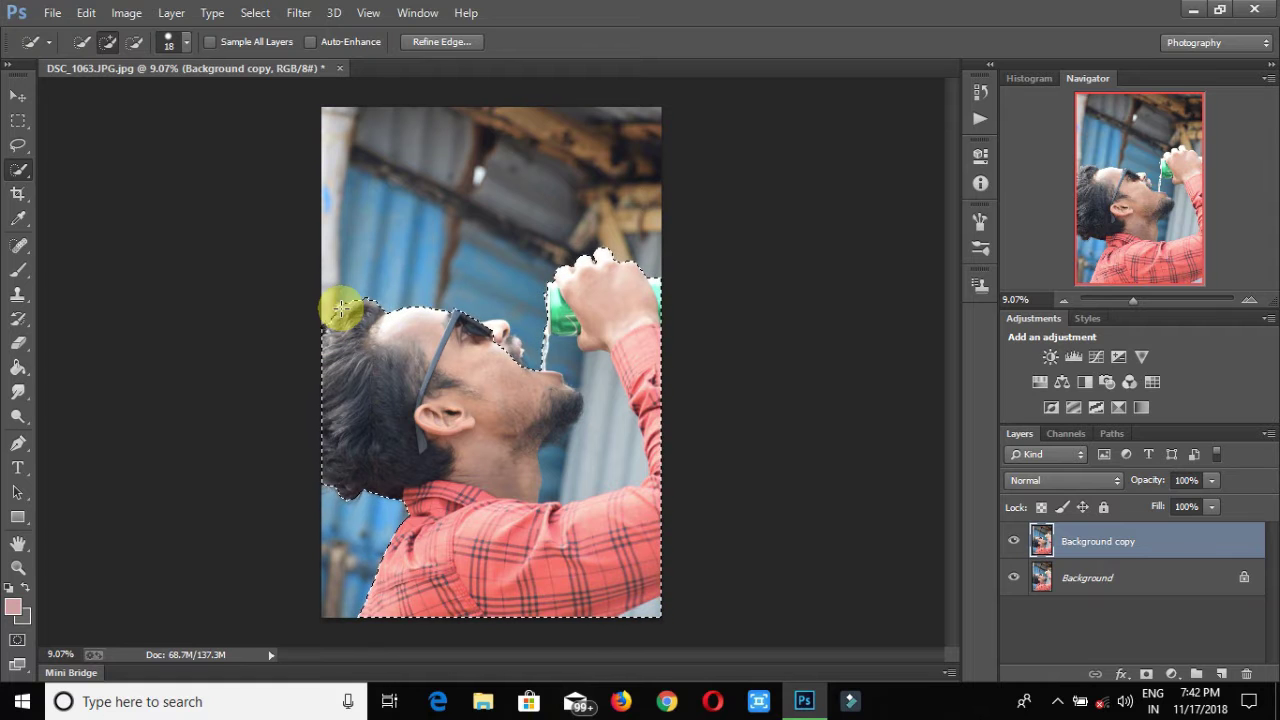
mouse_move(1133, 300)
mouse_down()
mouse_move(1146, 301)
mouse_move(1131, 300)
mouse_up()
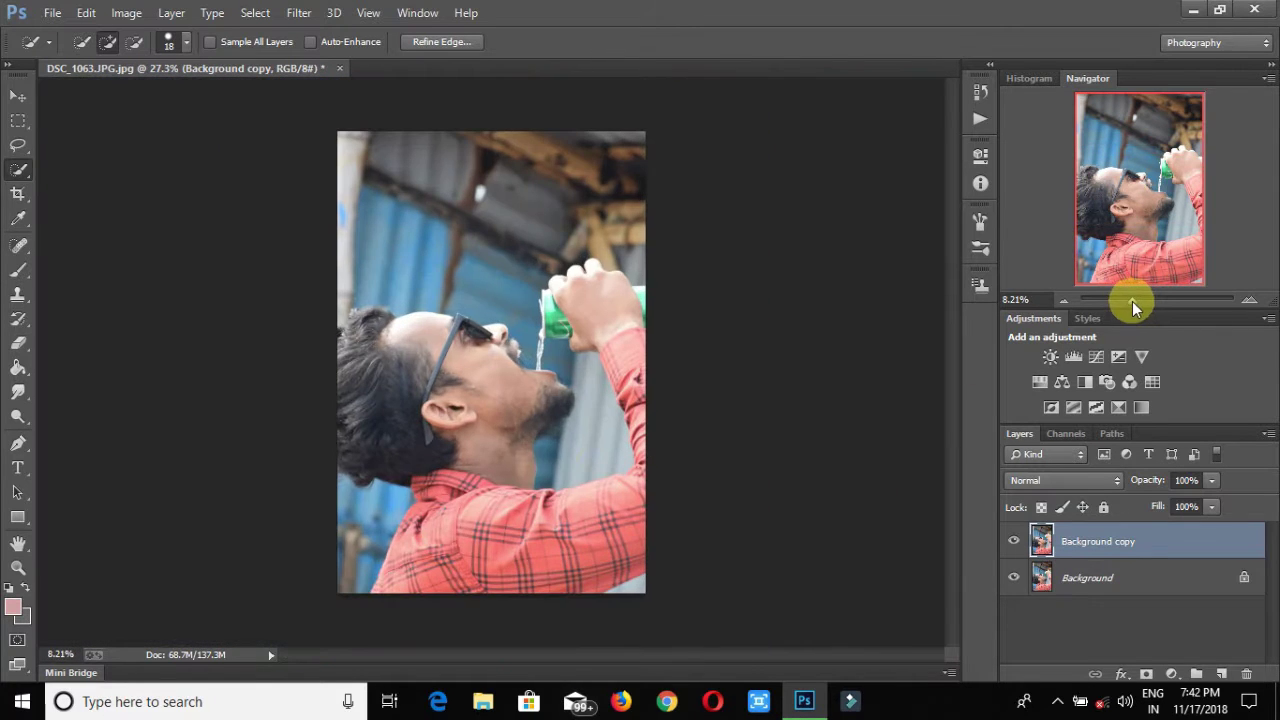
mouse_move(591, 366)
mouse_down()
mouse_move(566, 457)
mouse_move(557, 430)
mouse_up()
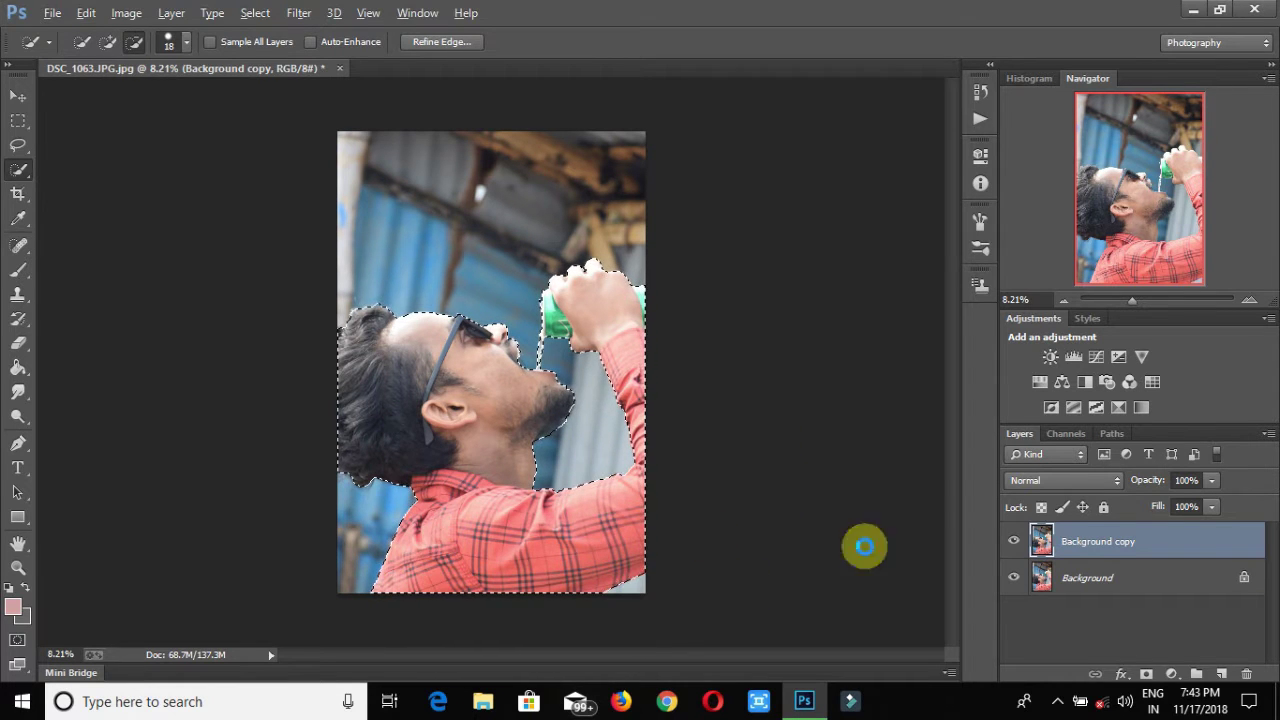
Mask the Background copy layer with the selection and open Refine Mask for it
click(1147, 674)
right_click(1074, 540)
click(1090, 507)
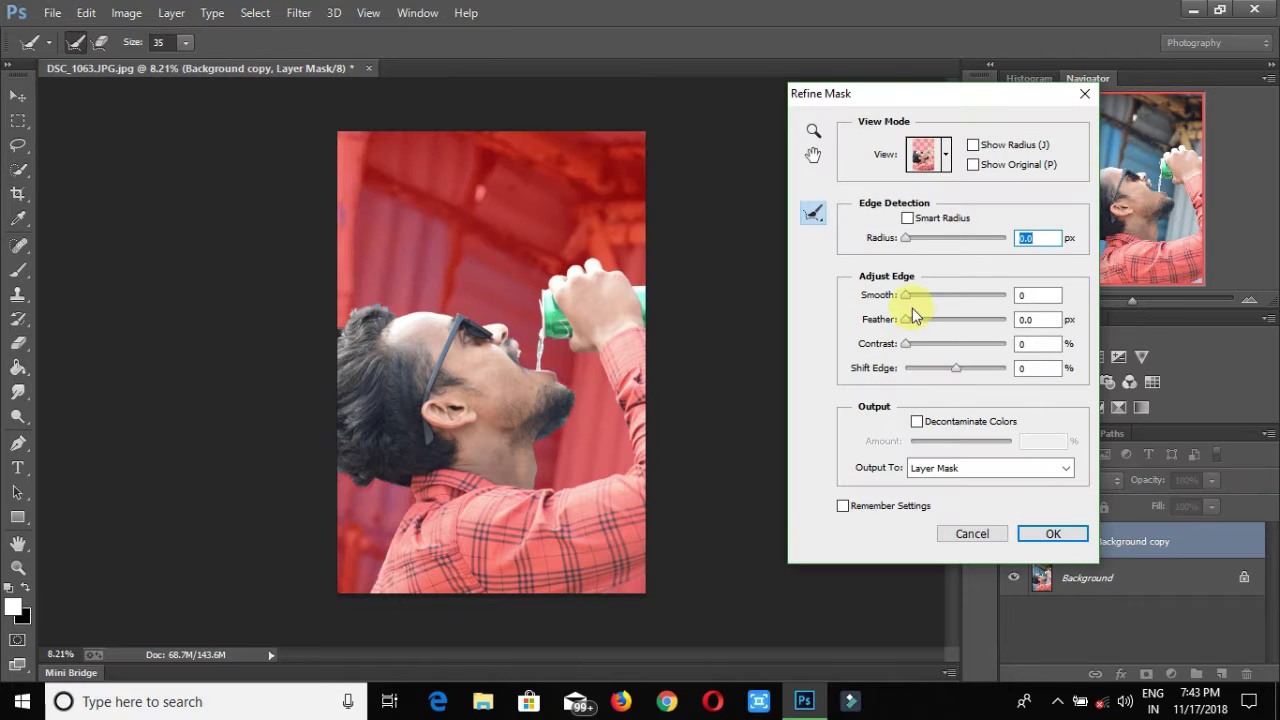
Turn on Smart Radius and refine the mask edges around the hair, face and hand with a size 94 brush
click(908, 219)
drag(185, 43, 226, 63)
click(908, 219)
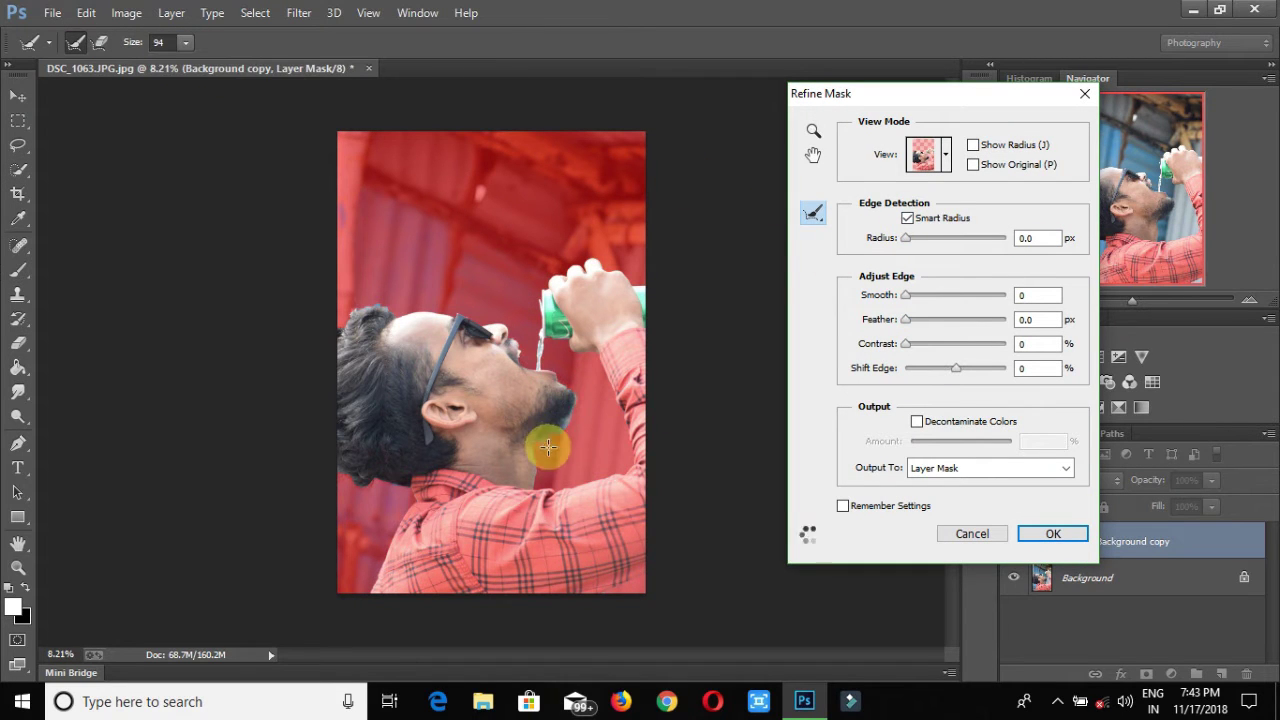
mouse_move(390, 482)
mouse_down()
mouse_move(338, 471)
mouse_move(346, 318)
mouse_move(377, 304)
mouse_move(393, 313)
mouse_move(370, 304)
mouse_move(418, 367)
mouse_move(458, 382)
mouse_move(406, 308)
mouse_move(510, 333)
mouse_up()
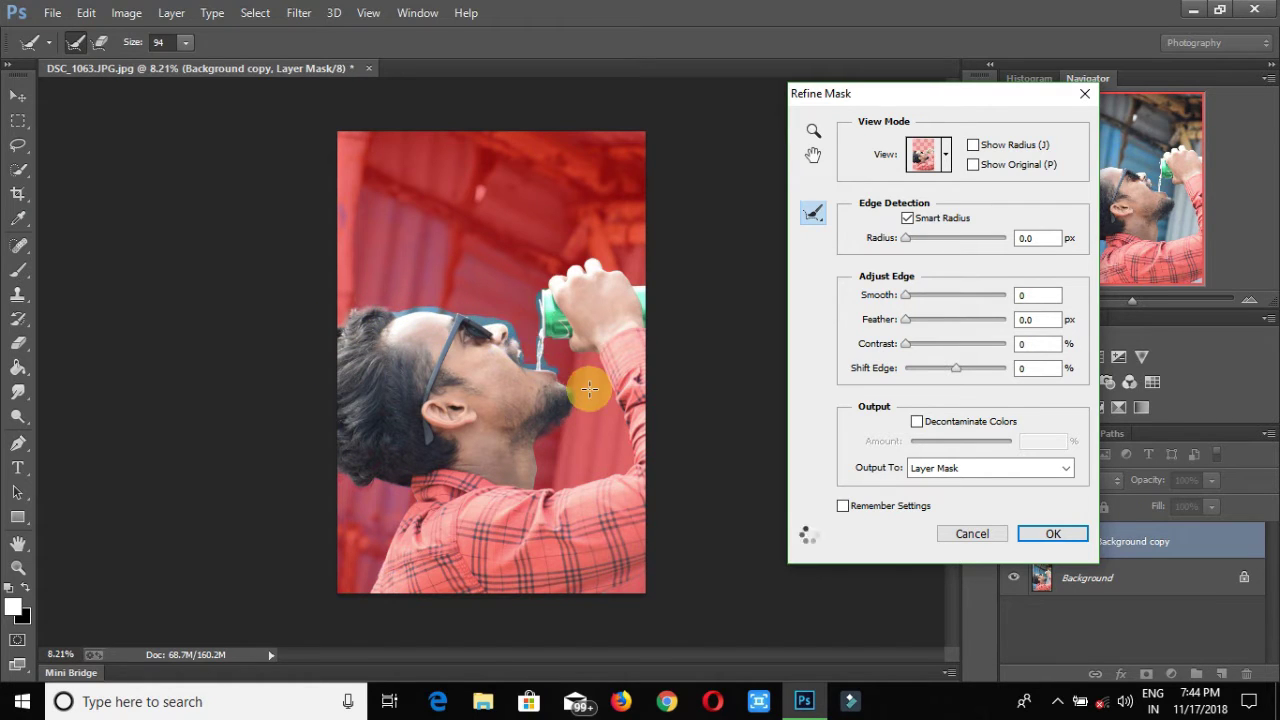
drag(592, 265, 573, 337)
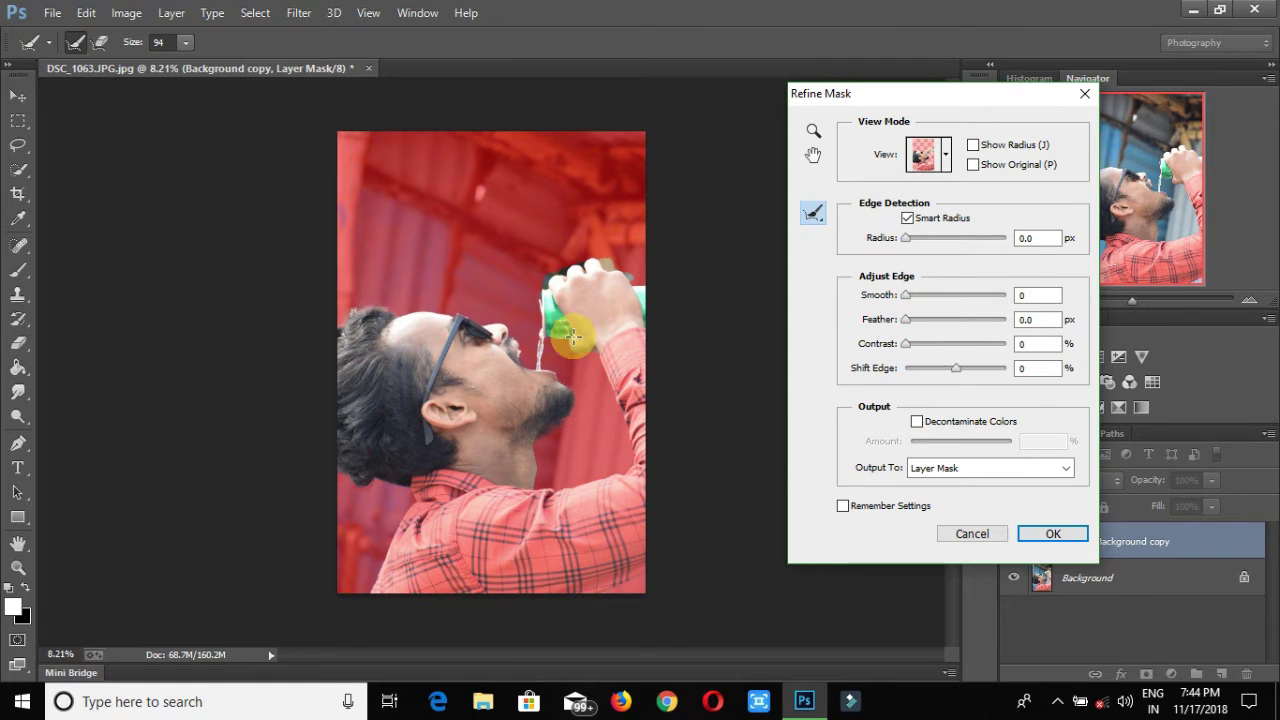
Refine the mask edges along the arm and shirt with a size 276 brush and apply the refined mask
click(186, 43)
click(200, 63)
drag(614, 592, 651, 569)
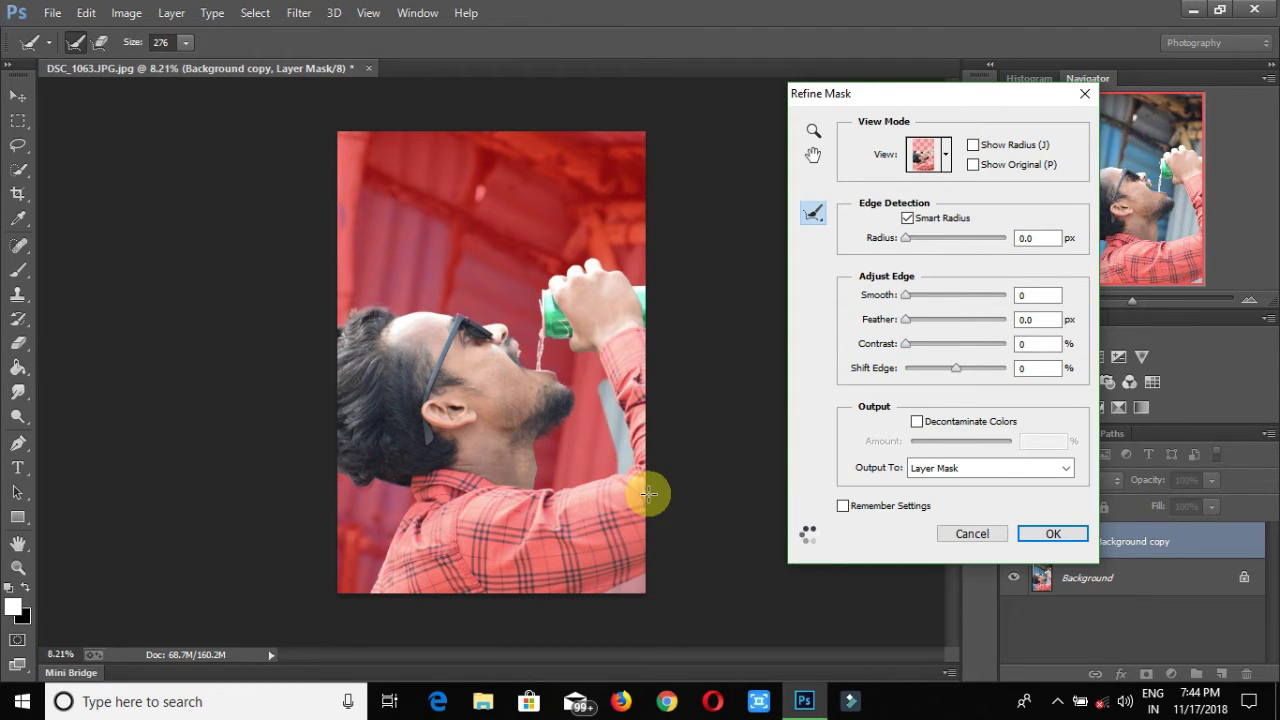
click(1052, 533)
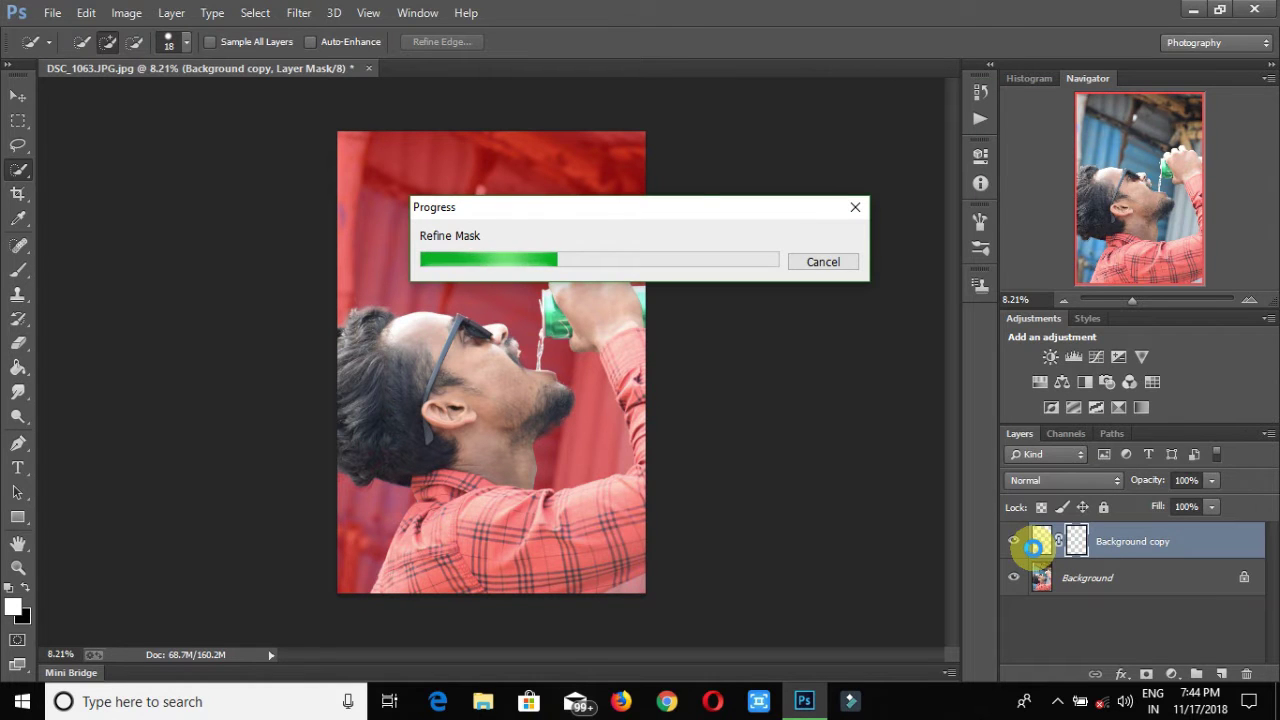
Load the layer mask as a selection, make the Background layer active and expand the selection
right_click(1076, 540)
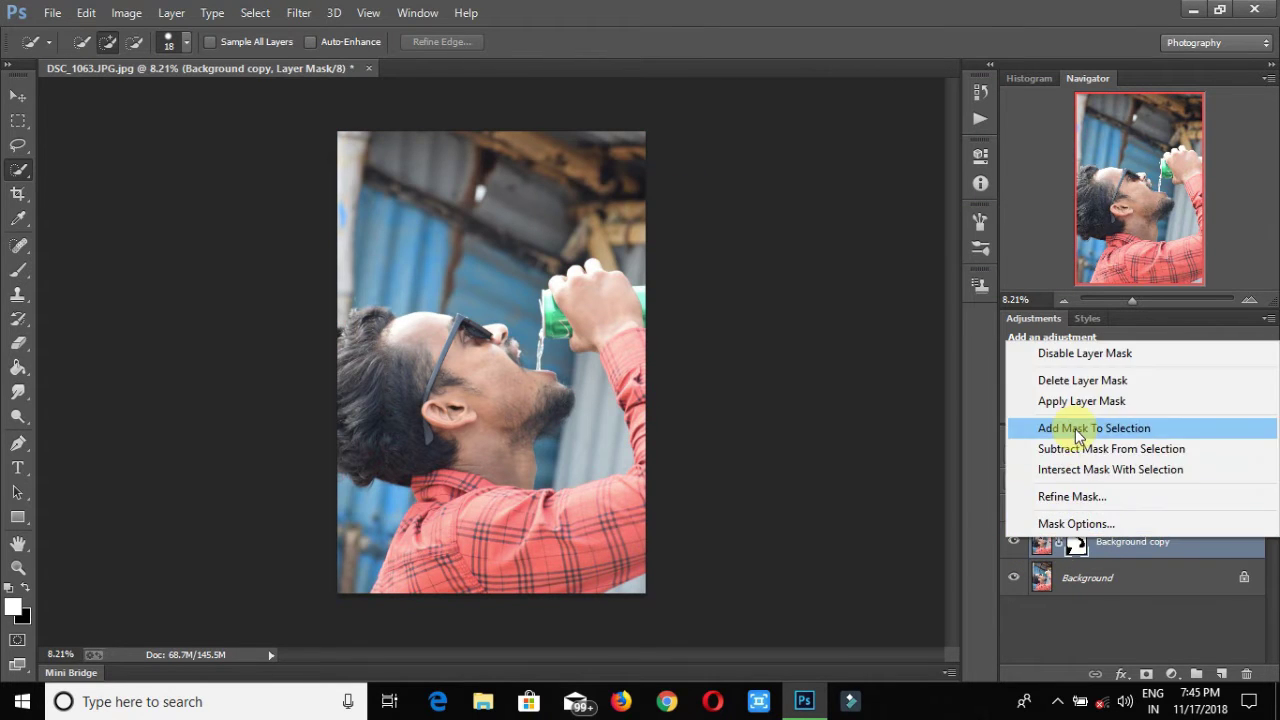
click(1078, 430)
click(1040, 578)
click(255, 12)
mouse_move(300, 238)
click(494, 279)
click(697, 240)
Fill the selected man on the Background layer using Content-Aware at 100% opacity, and clear the selection
key(shift+BackSpace)
click(620, 208)
click(623, 286)
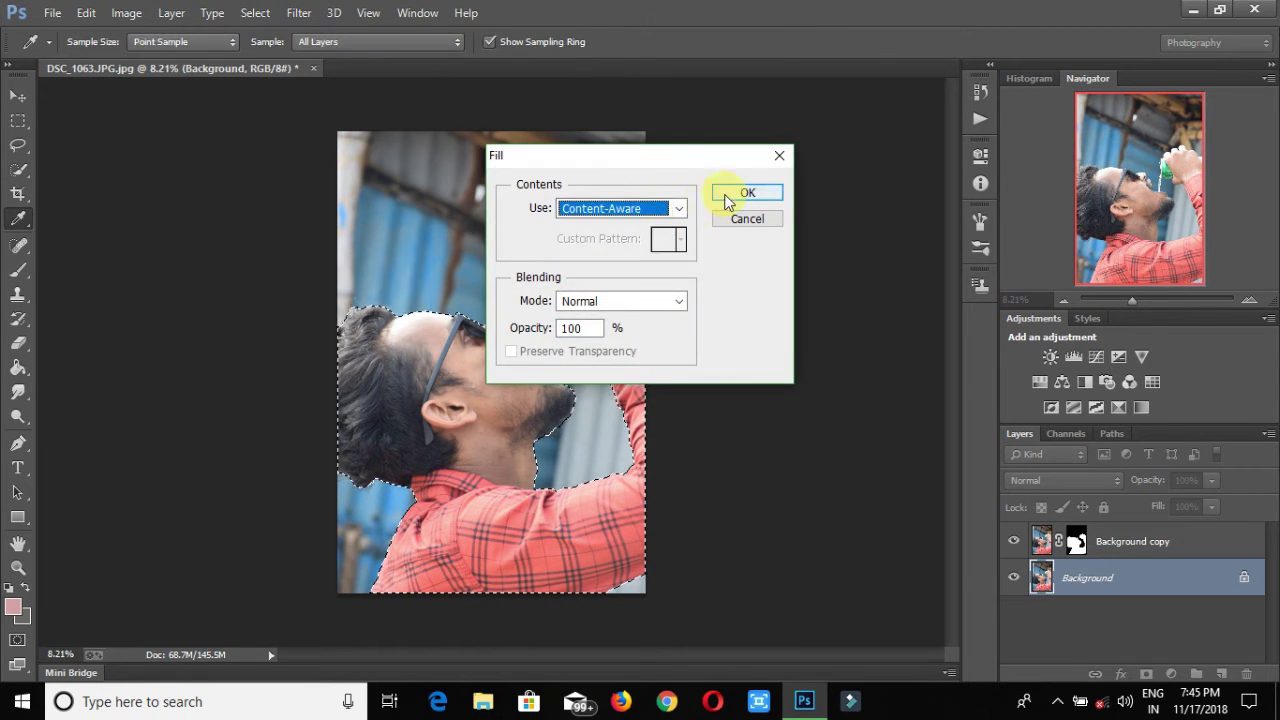
click(592, 352)
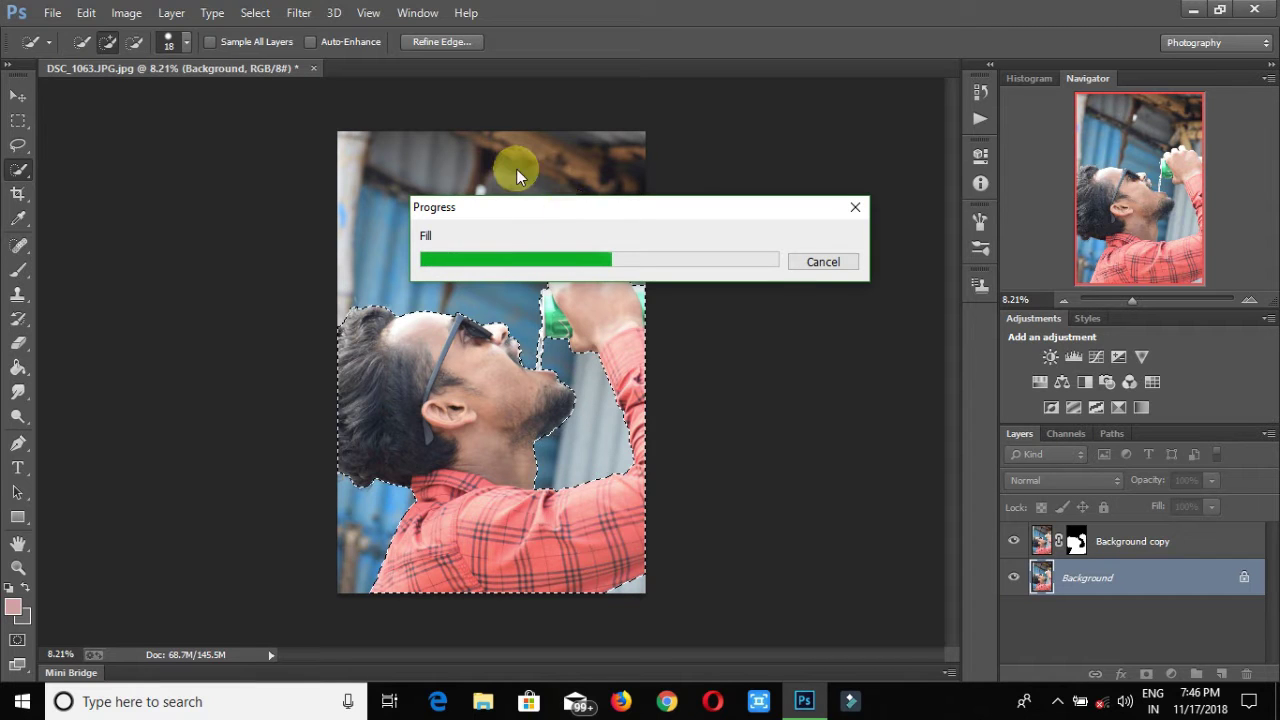
drag(644, 205, 1002, 422)
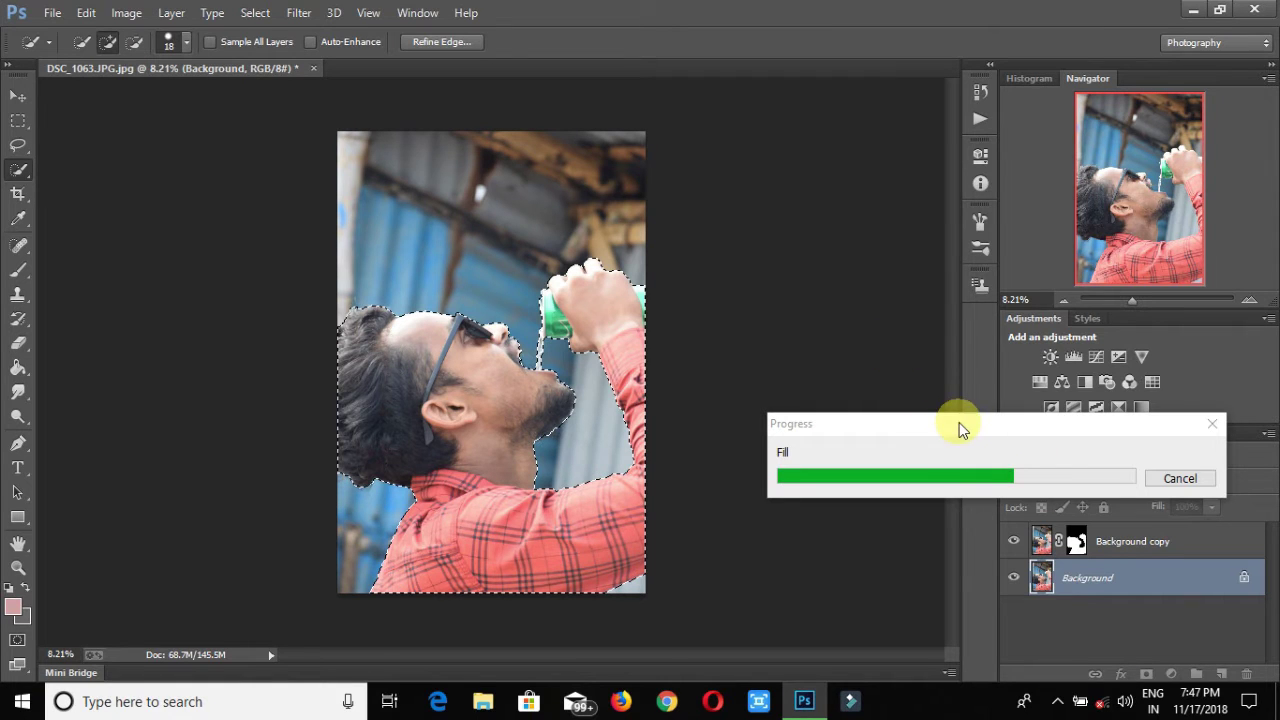
drag(959, 424, 872, 318)
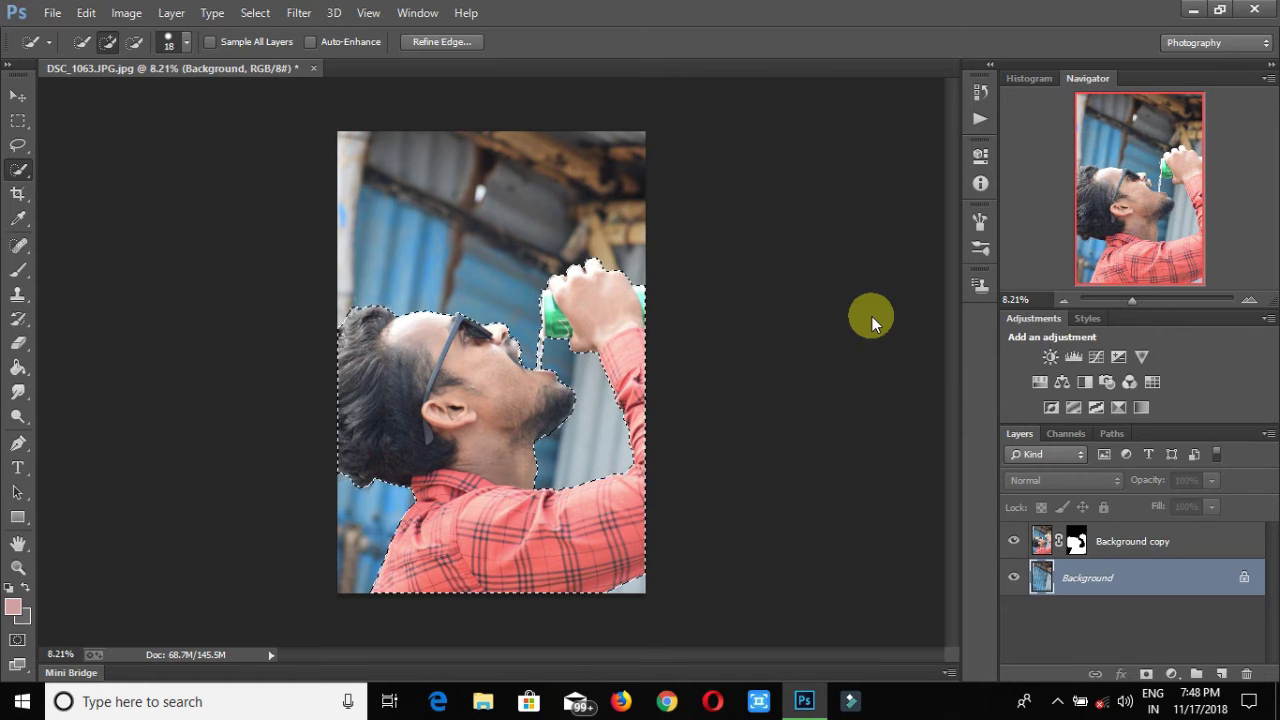
click(1014, 541)
click(1014, 541)
key(ctrl+d)
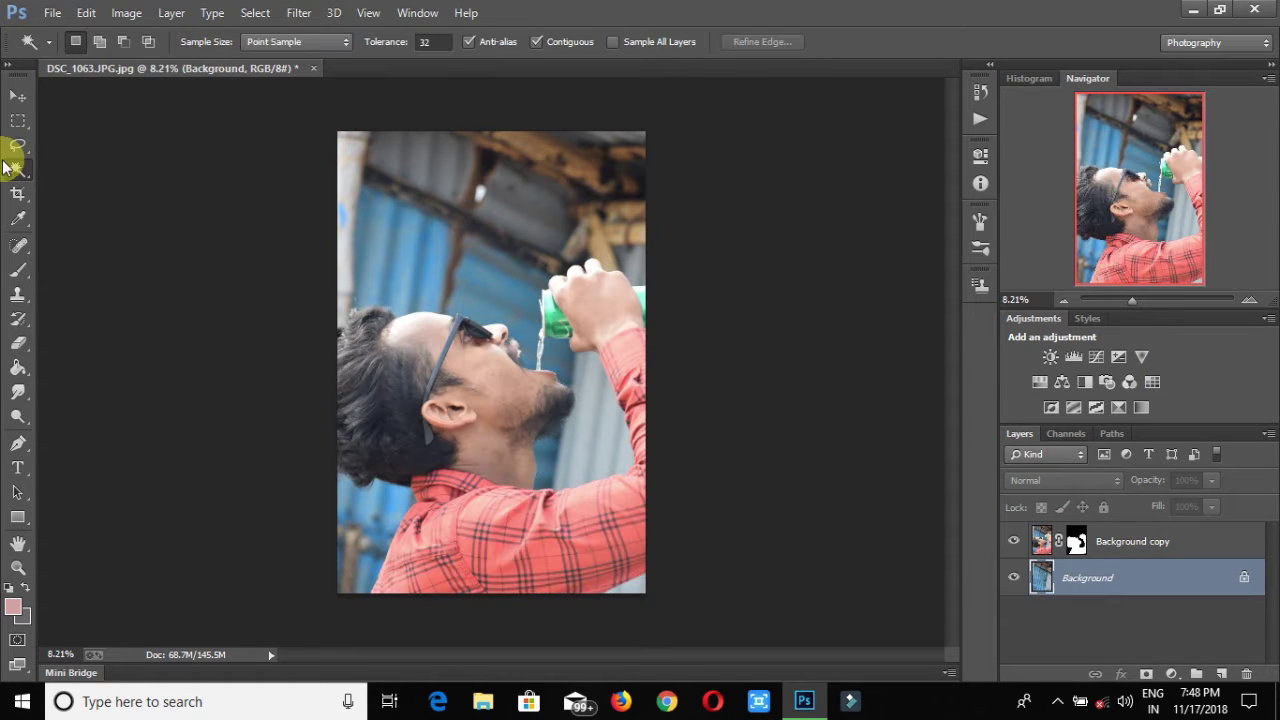
Apply the layer mask on the Background copy layer and hide the Background layer
right_click(1076, 541)
click(1081, 400)
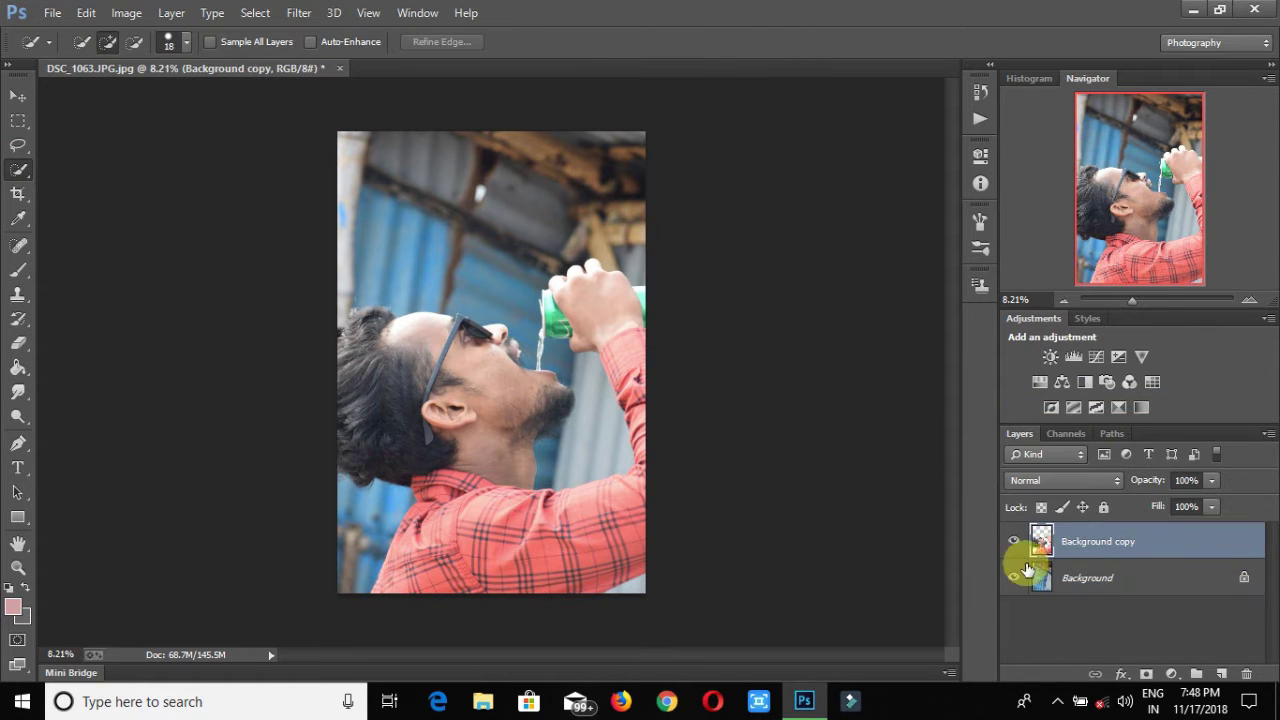
click(1014, 578)
click(1014, 578)
click(1014, 578)
Start placing an embedded image and browse to the dev background folder
click(52, 12)
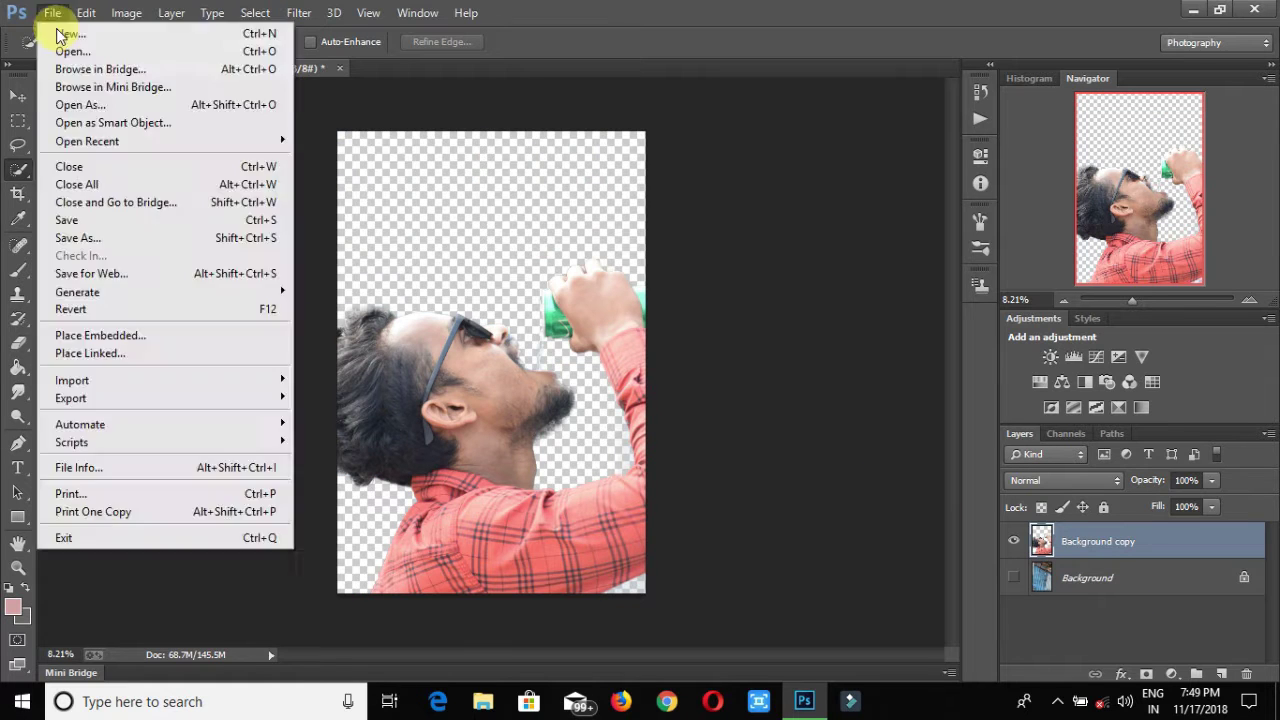
click(90, 332)
double_click(245, 262)
double_click(338, 175)
double_click(334, 172)
double_click(334, 172)
click(25, 44)
double_click(520, 178)
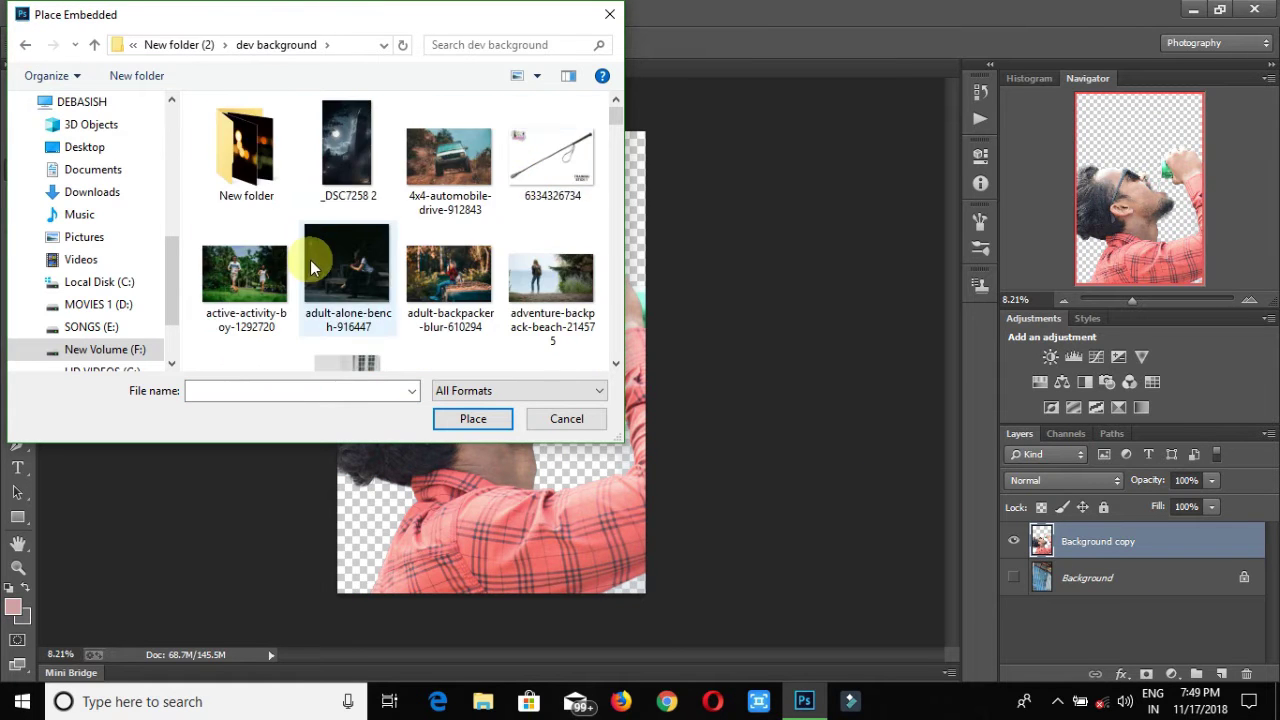
Find the bady-qb-198290-unsplash image in the folder and place it in the document
click(340, 262)
scroll(372, 271, down, 5)
scroll(372, 279, down, 1)
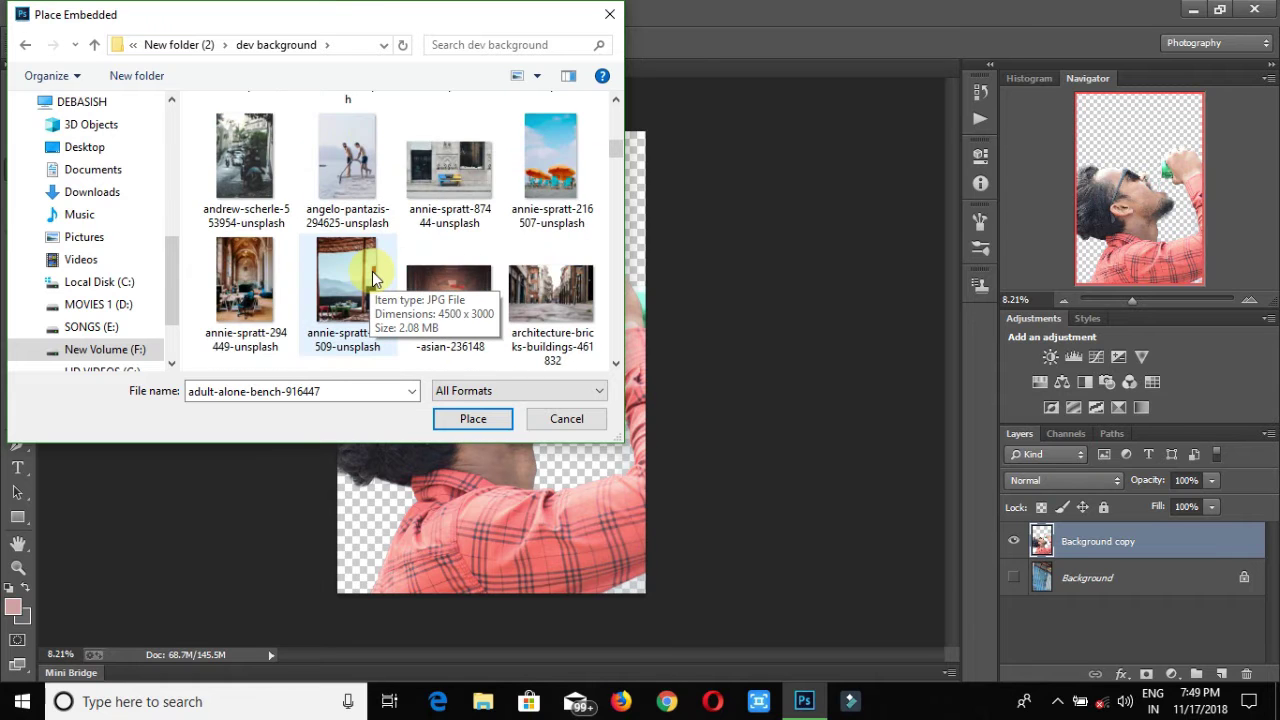
scroll(374, 279, down, 2)
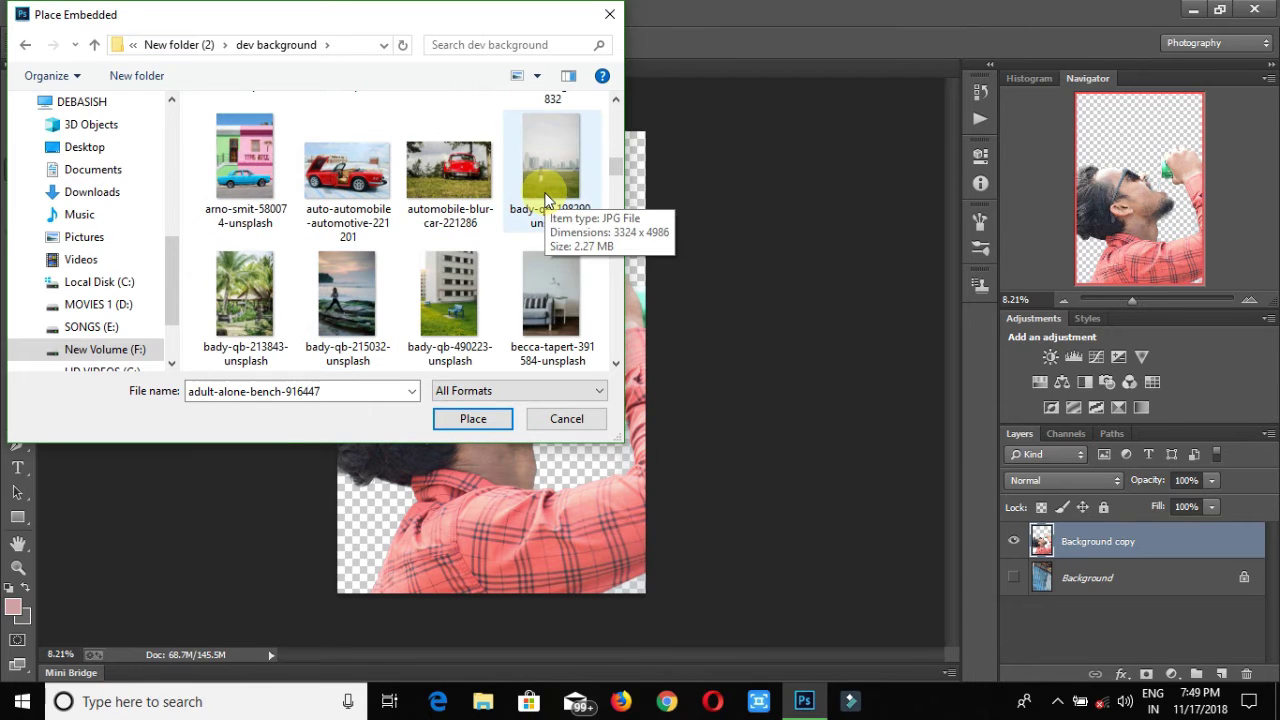
click(495, 424)
Enlarge the placed skyline image to about 44% width and 46% height, positioned to cover the canvas
drag(574, 516, 560, 689)
drag(637, 591, 640, 557)
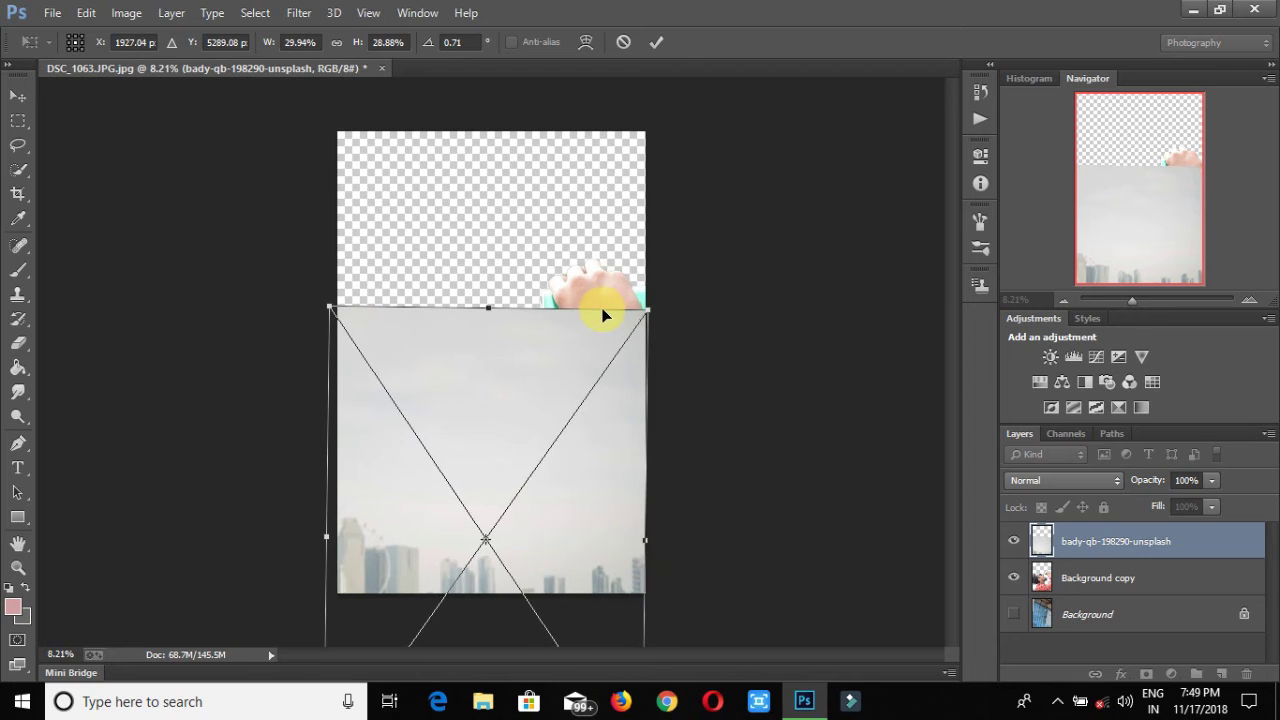
drag(606, 309, 600, 109)
drag(653, 419, 716, 419)
drag(731, 80, 728, 78)
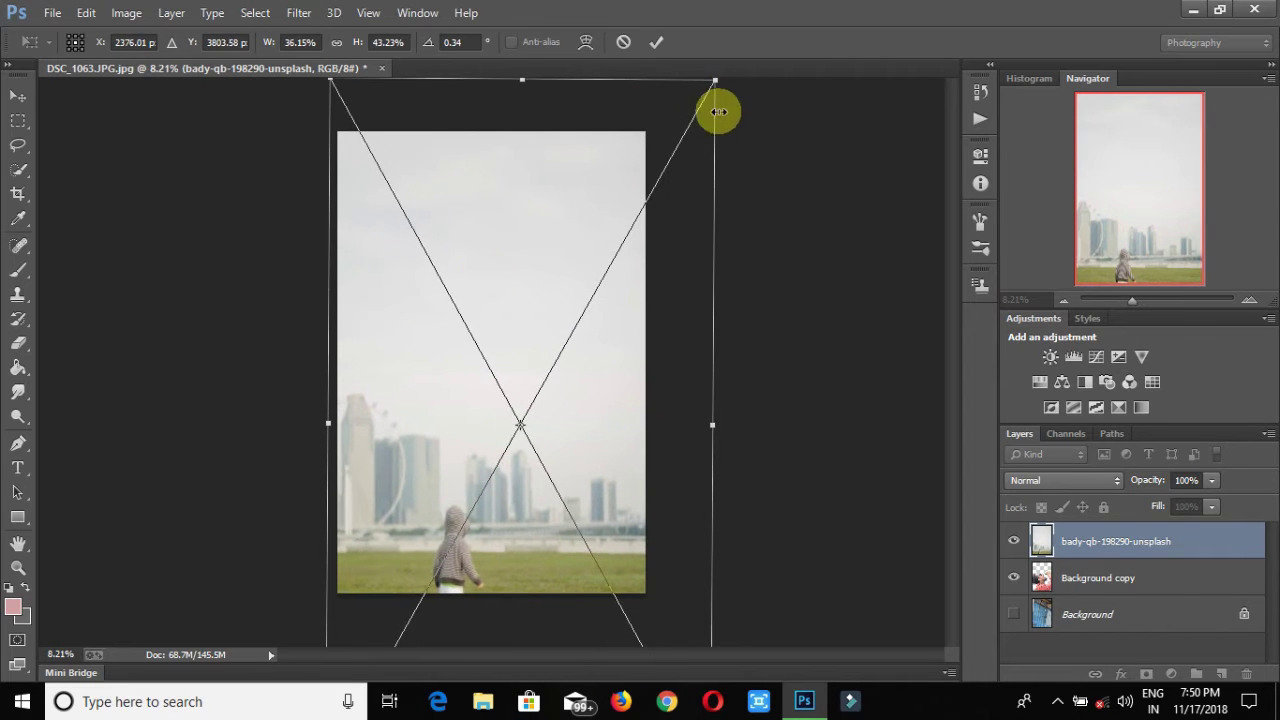
drag(326, 392, 274, 383)
drag(491, 439, 497, 519)
drag(270, 157, 251, 117)
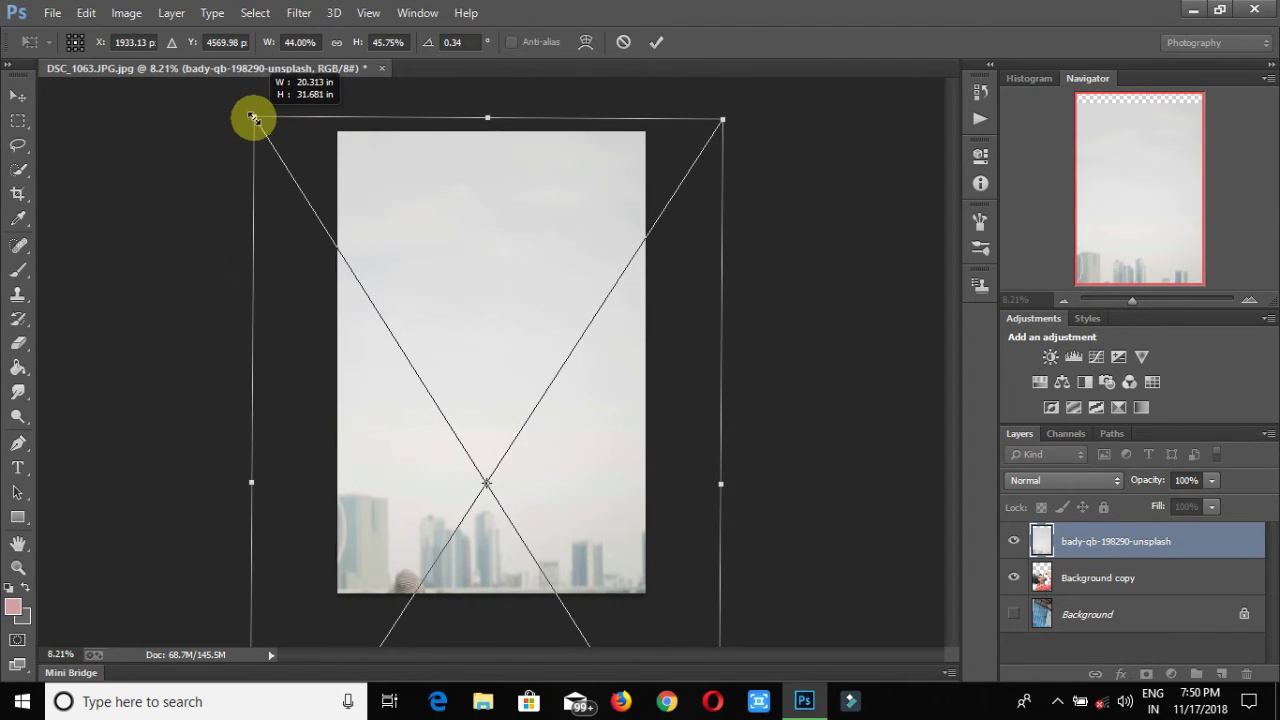
click(656, 42)
Move the Background copy layer above the bady-qb-198290-unsplash layer
click(1040, 569)
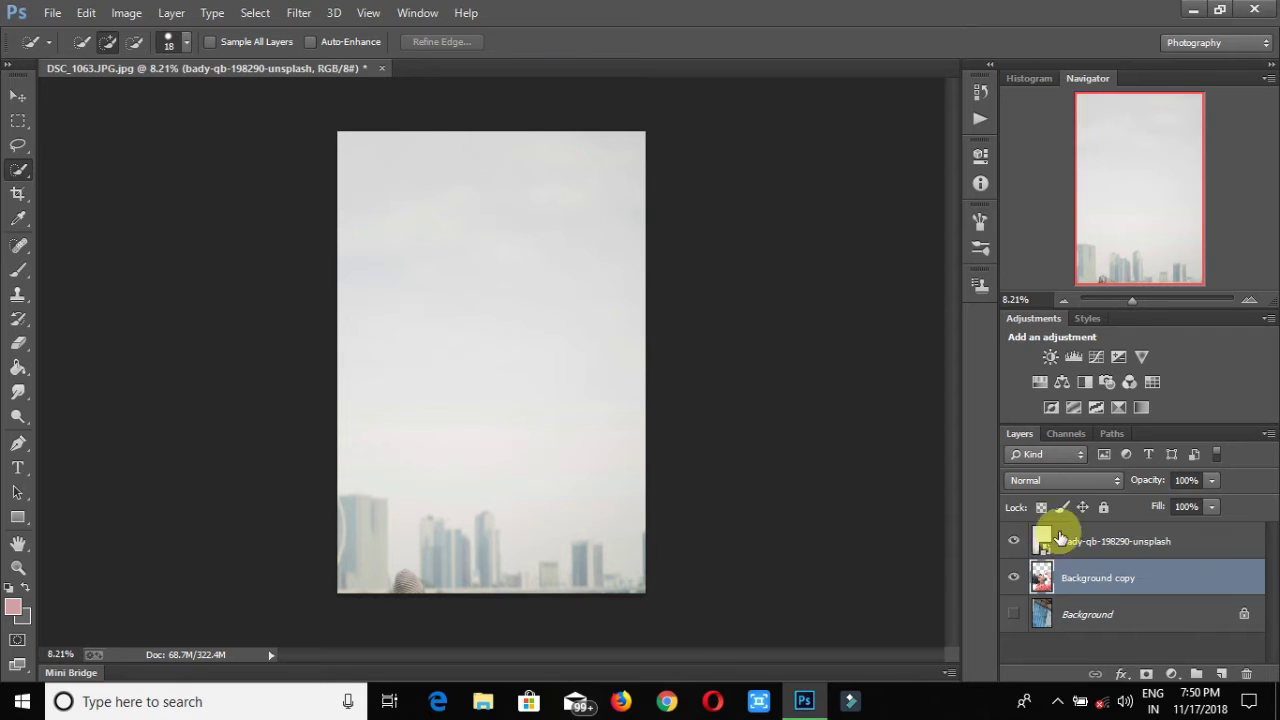
double_click(1032, 571)
click(1240, 199)
drag(1086, 577, 1086, 537)
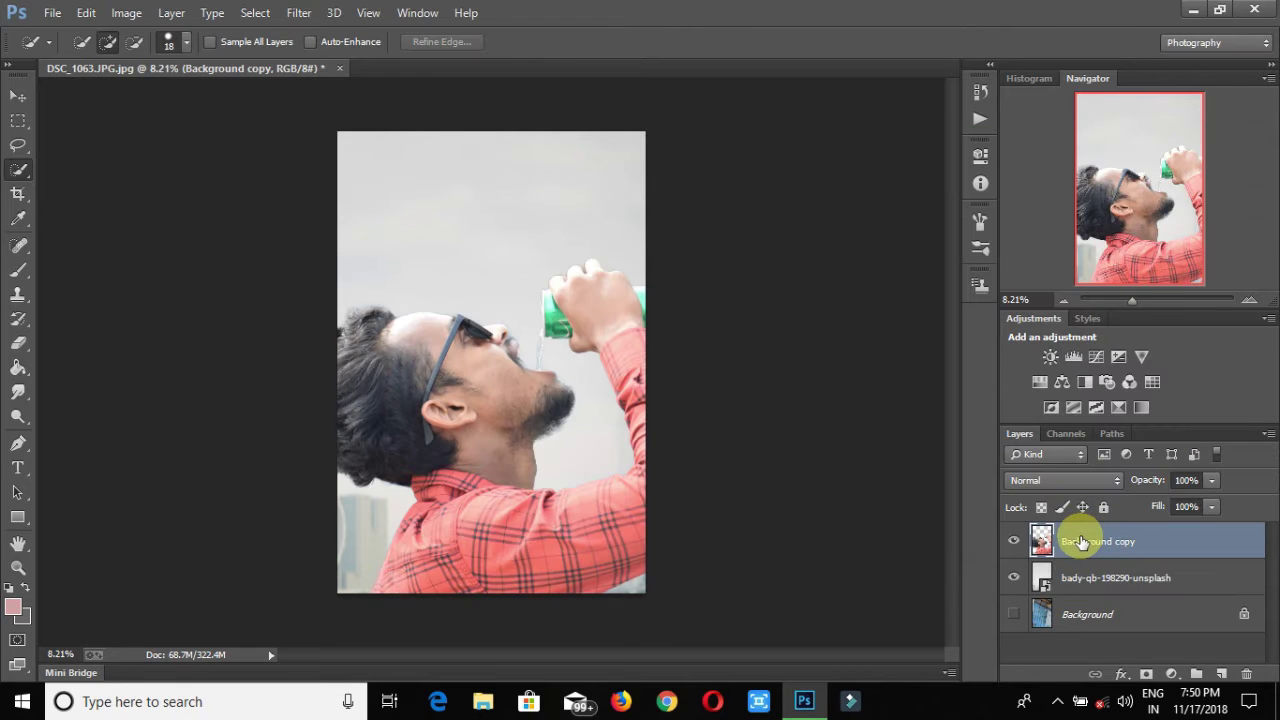
Rasterize the bady-qb-198290-unsplash layer and switch to the Move tool
click(1098, 578)
key(e)
click(512, 342)
key(Return)
click(17, 95)
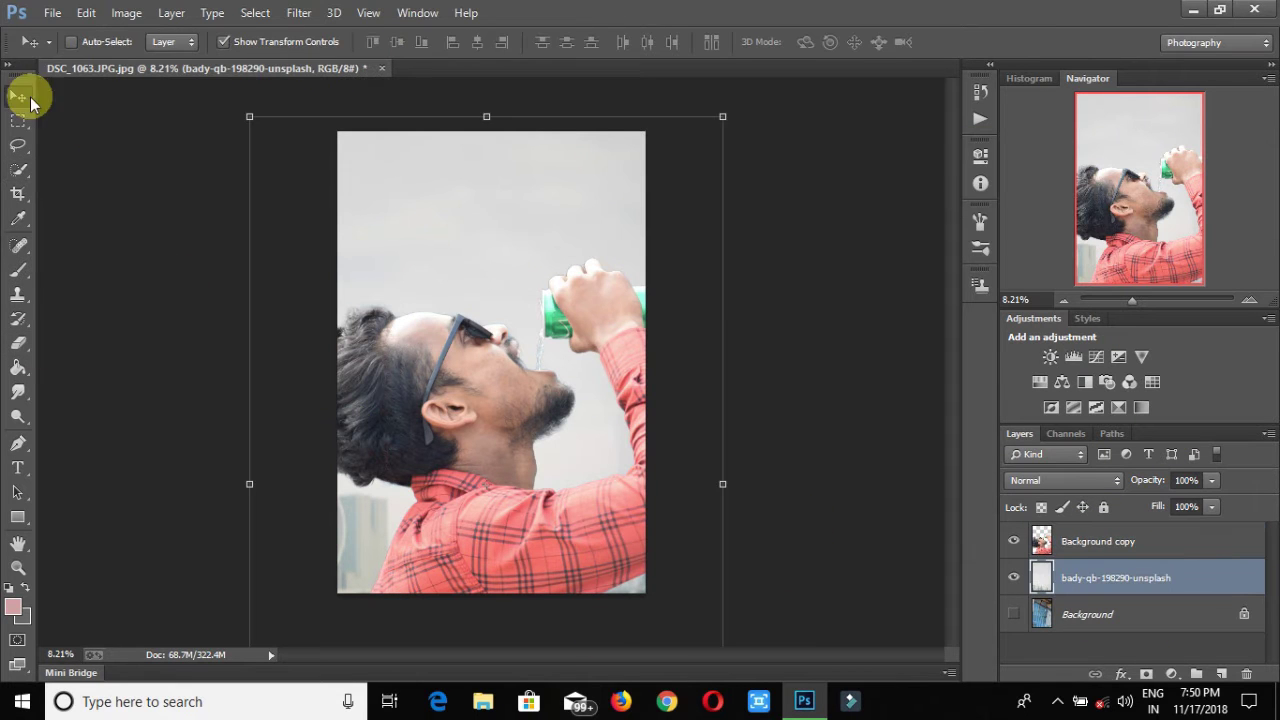
Open the Camera Raw Filter on the skyline layer and set hue to Yellows +60, Greens +99, Aquas +66, Blues -97
click(298, 13)
click(350, 117)
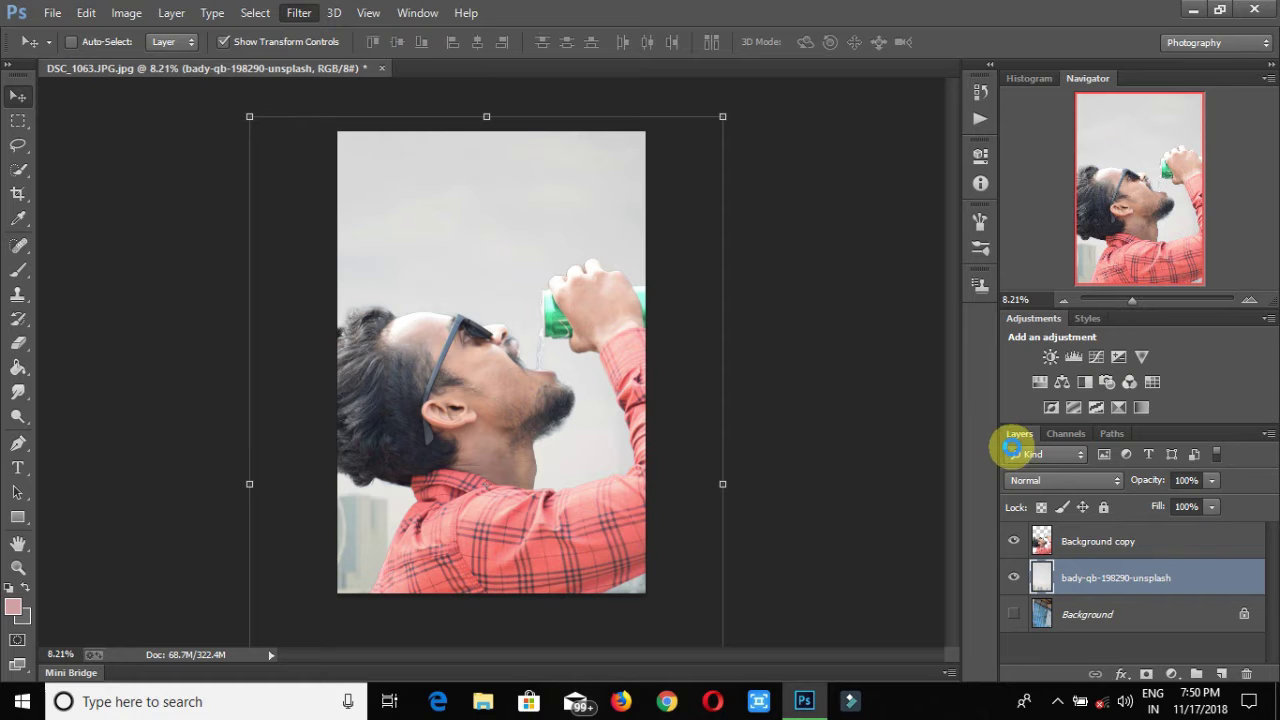
key(shift+ctrl+a)
click(971, 205)
click(930, 205)
drag(1043, 358, 1116, 376)
click(992, 205)
click(934, 250)
drag(1049, 406, 1154, 409)
drag(1049, 437, 1124, 443)
drag(1049, 468, 971, 457)
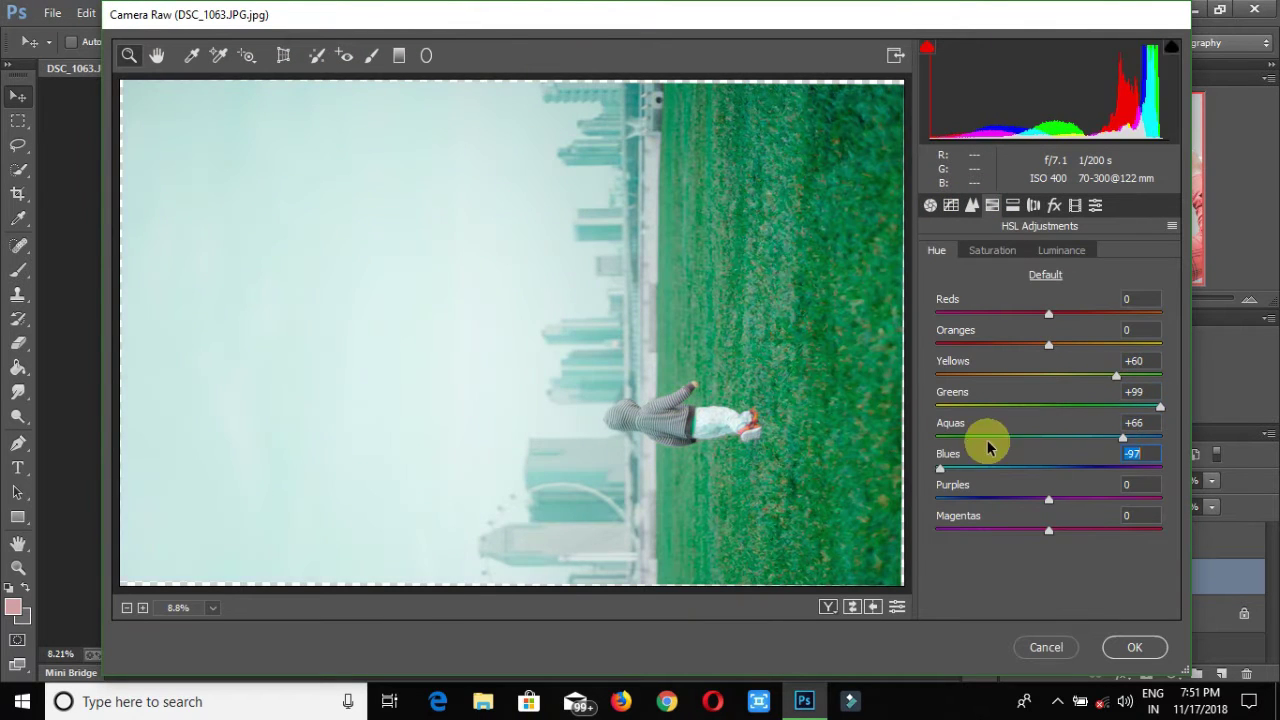
Raise the Aquas and Blues saturation strongly and lower the Aquas luminance slightly
click(992, 250)
drag(1049, 437, 1149, 434)
drag(1049, 468, 1206, 463)
click(1061, 250)
drag(1049, 437, 1025, 438)
Set Clarity to +68 and Dehaze to +28, and try to apply the Camera Raw edits to the skyline layer
click(930, 205)
scroll(1070, 440, down, 5)
drag(1043, 512, 1120, 516)
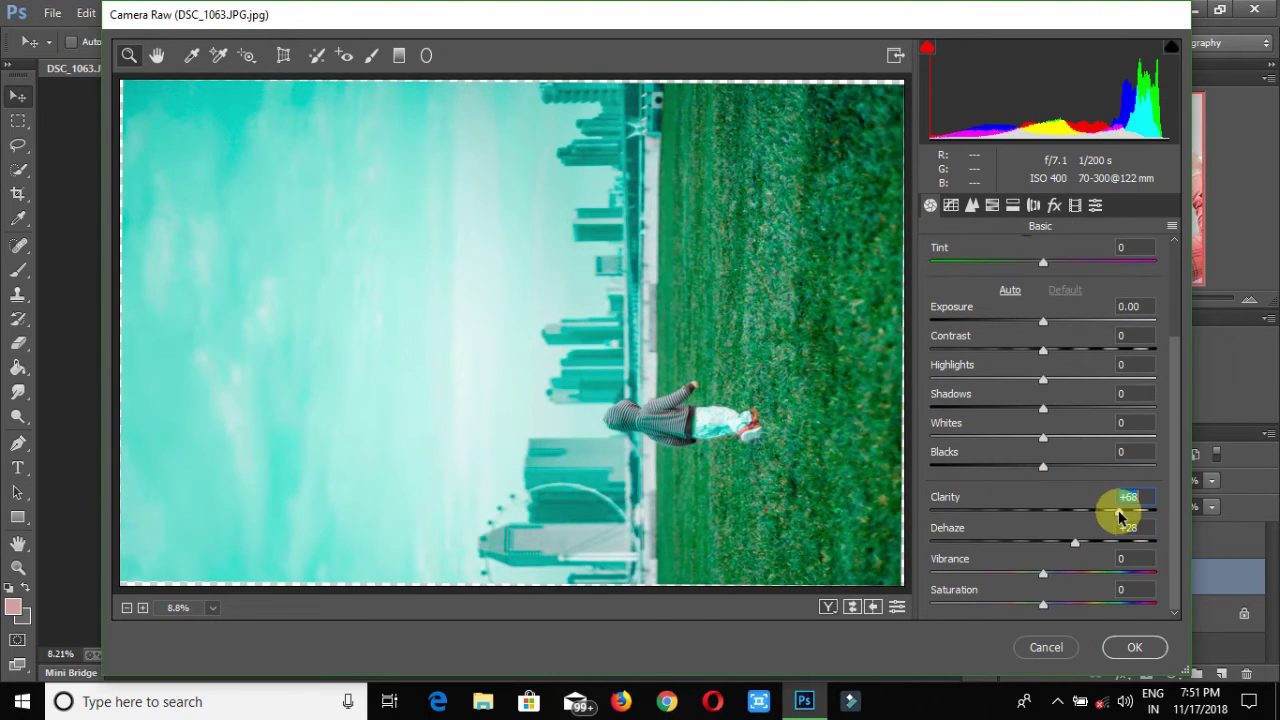
click(1115, 645)
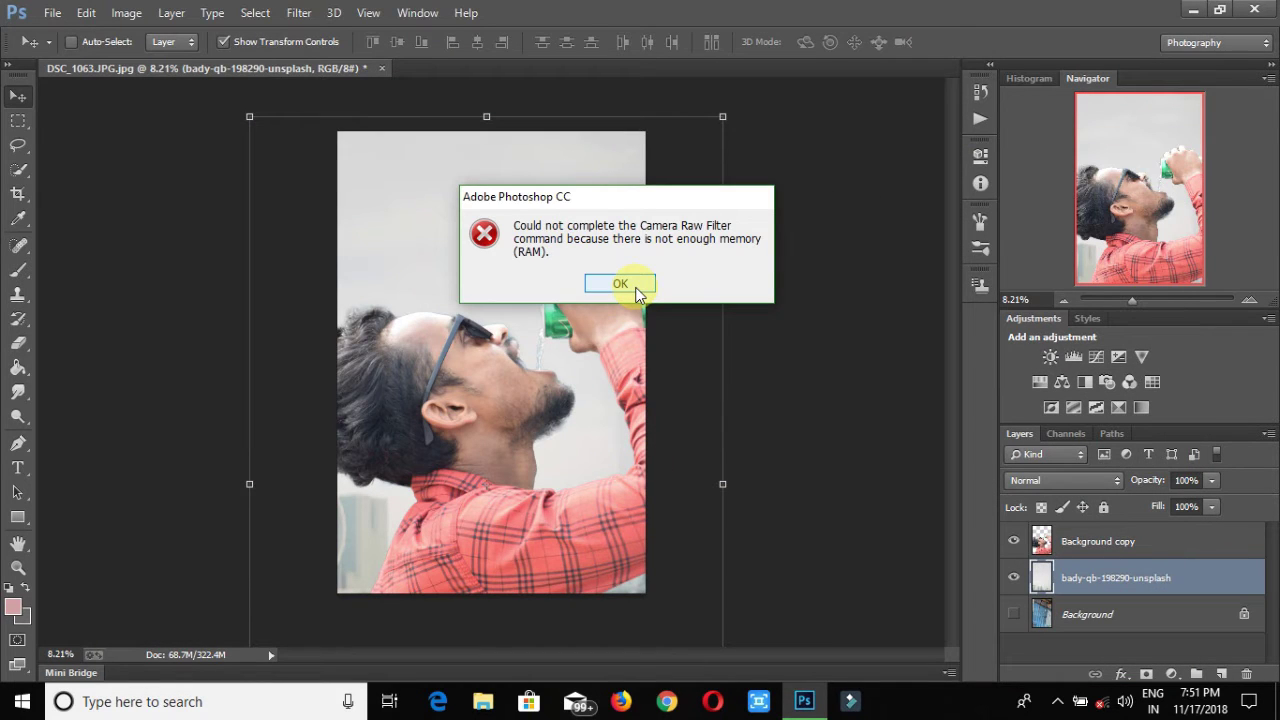
click(620, 284)
Open the Camera Raw Filter for the skyline layer again and unpin Wondershare Filmora from the taskbar
click(298, 12)
click(330, 120)
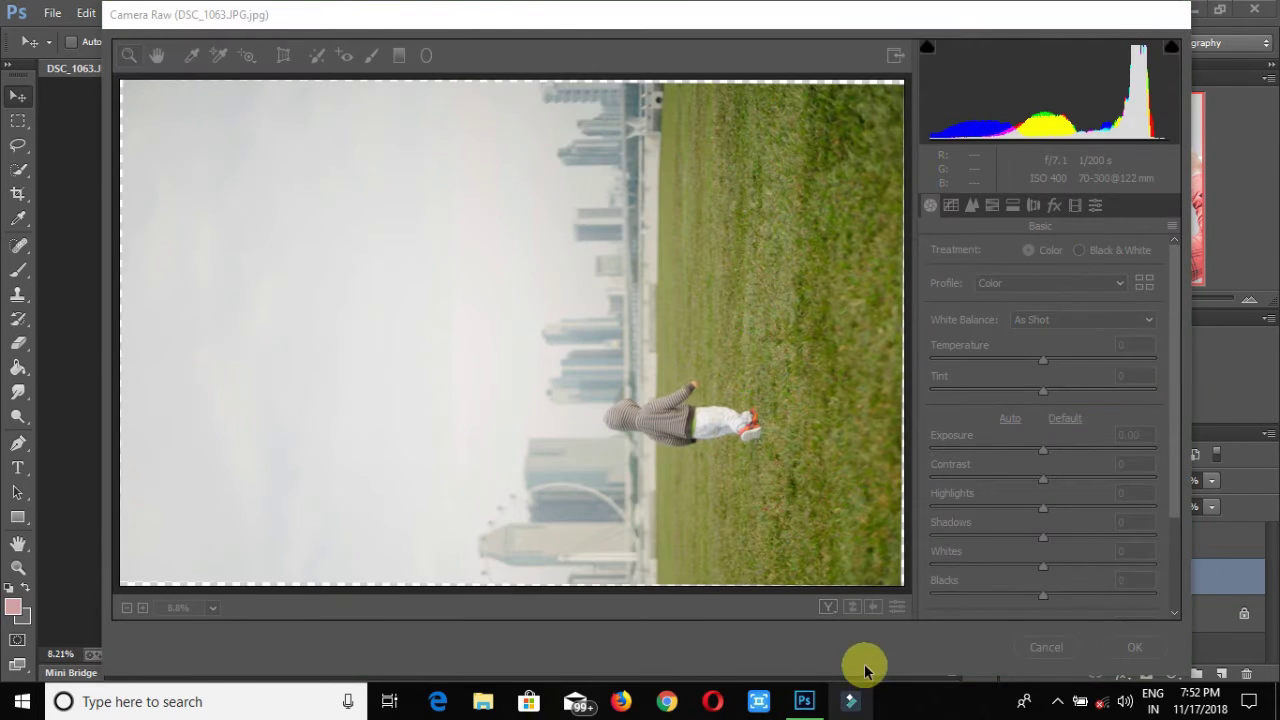
right_click(852, 700)
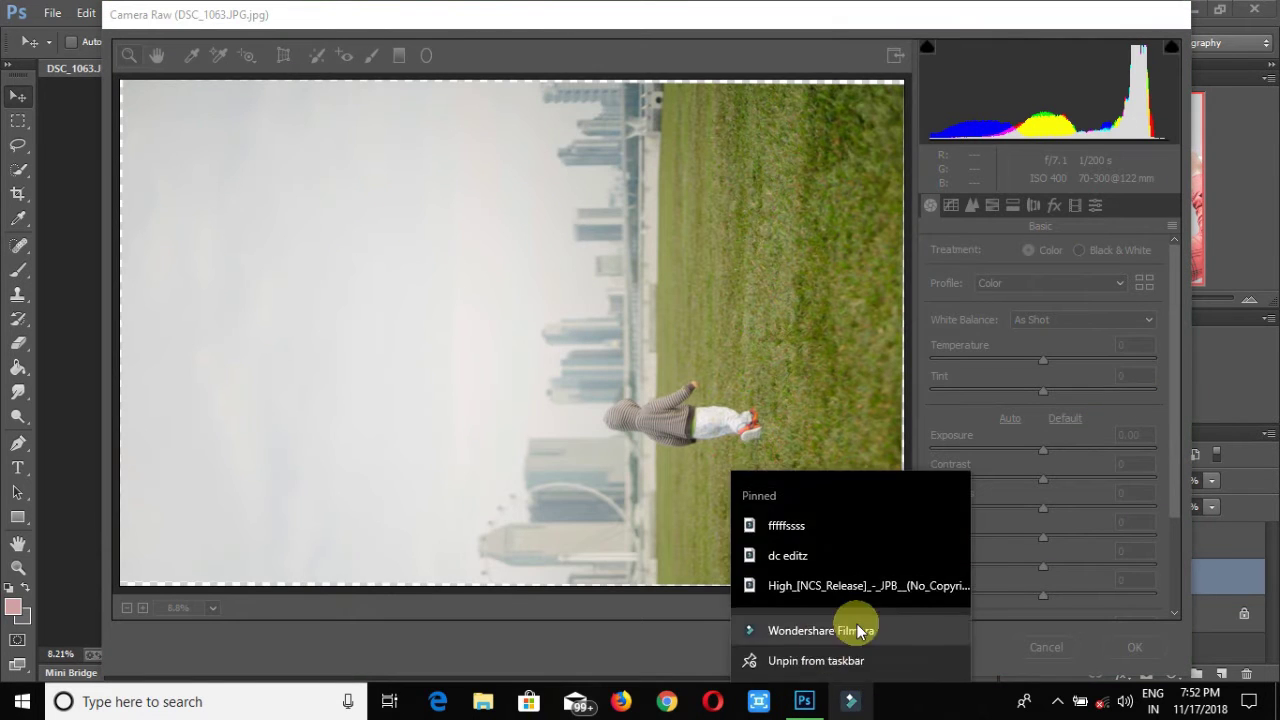
click(866, 659)
Raise the Greens and Aquas hue and lower the Blues hue to turn the skyline image teal
scroll(1051, 563, down, 3)
drag(1037, 367, 1159, 406)
scroll(1000, 260, up, 3)
click(992, 205)
click(934, 250)
drag(1049, 437, 1087, 437)
drag(966, 468, 924, 468)
Set the saturation of both Aquas and Blues to +100
click(992, 250)
click(1159, 437)
click(1159, 468)
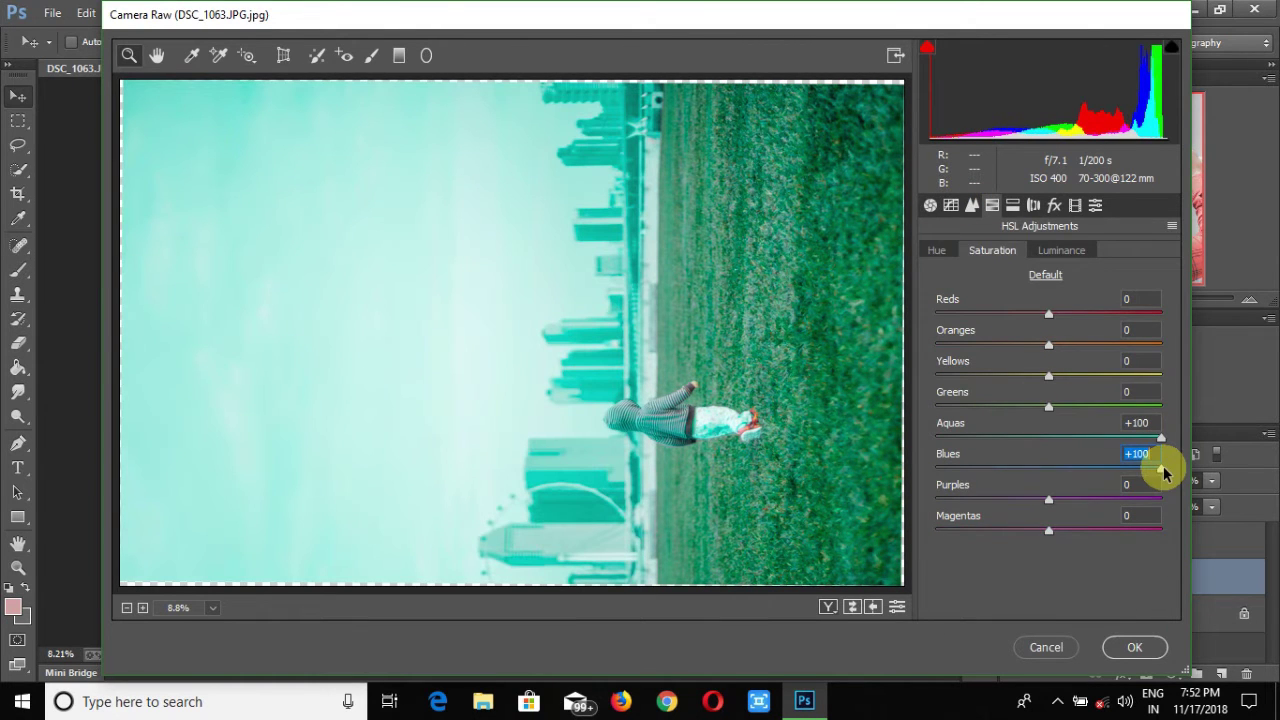
Set Clarity to +58 and Dehaze to +38 in the basic adjustments
click(930, 205)
scroll(1070, 557, down, 2)
scroll(1070, 557, down, 2)
click(1108, 511)
click(1086, 542)
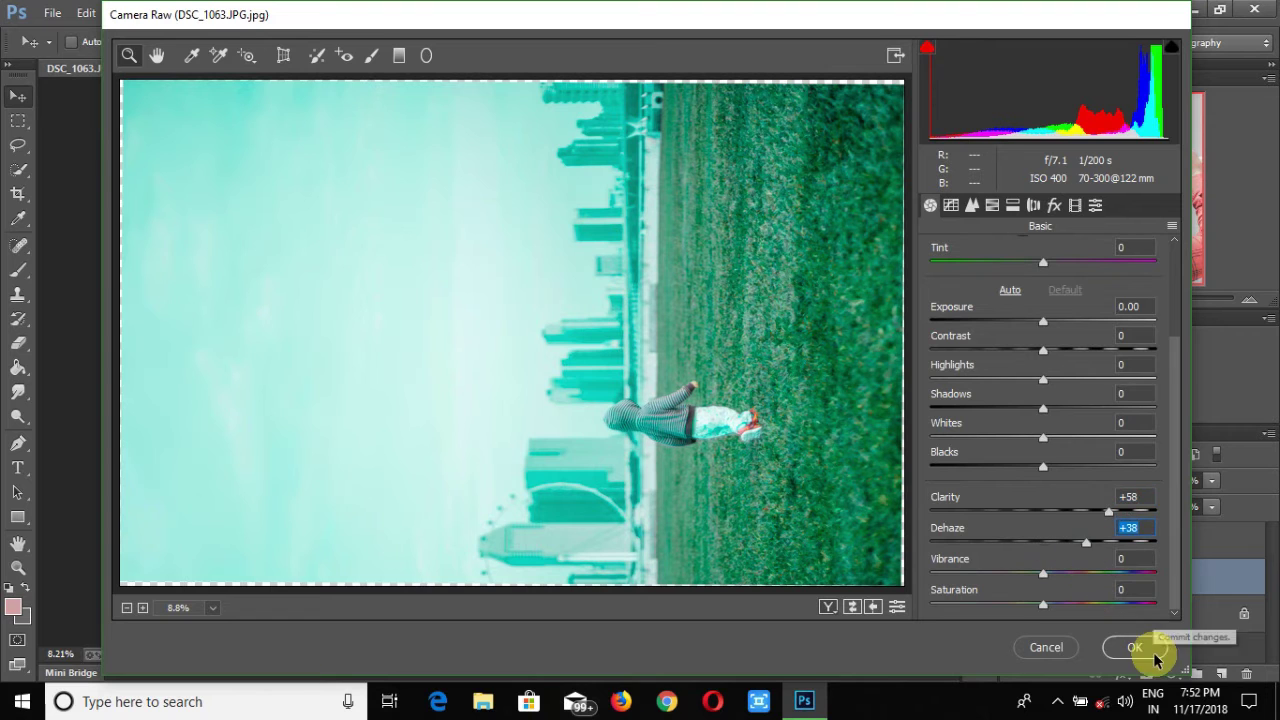
Try to apply the Camera Raw adjustments to the skyline layer, dismiss the error and start the filter again
click(1104, 543)
click(1126, 512)
click(1135, 647)
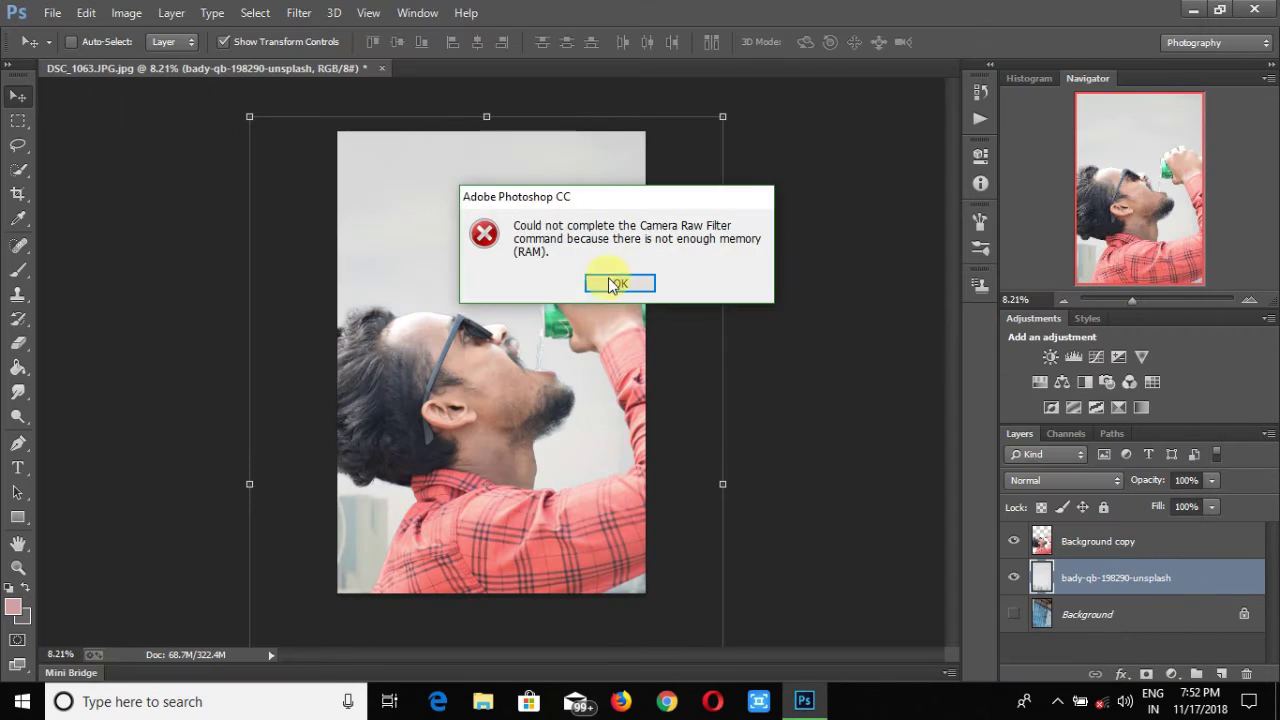
click(619, 283)
click(298, 13)
click(346, 121)
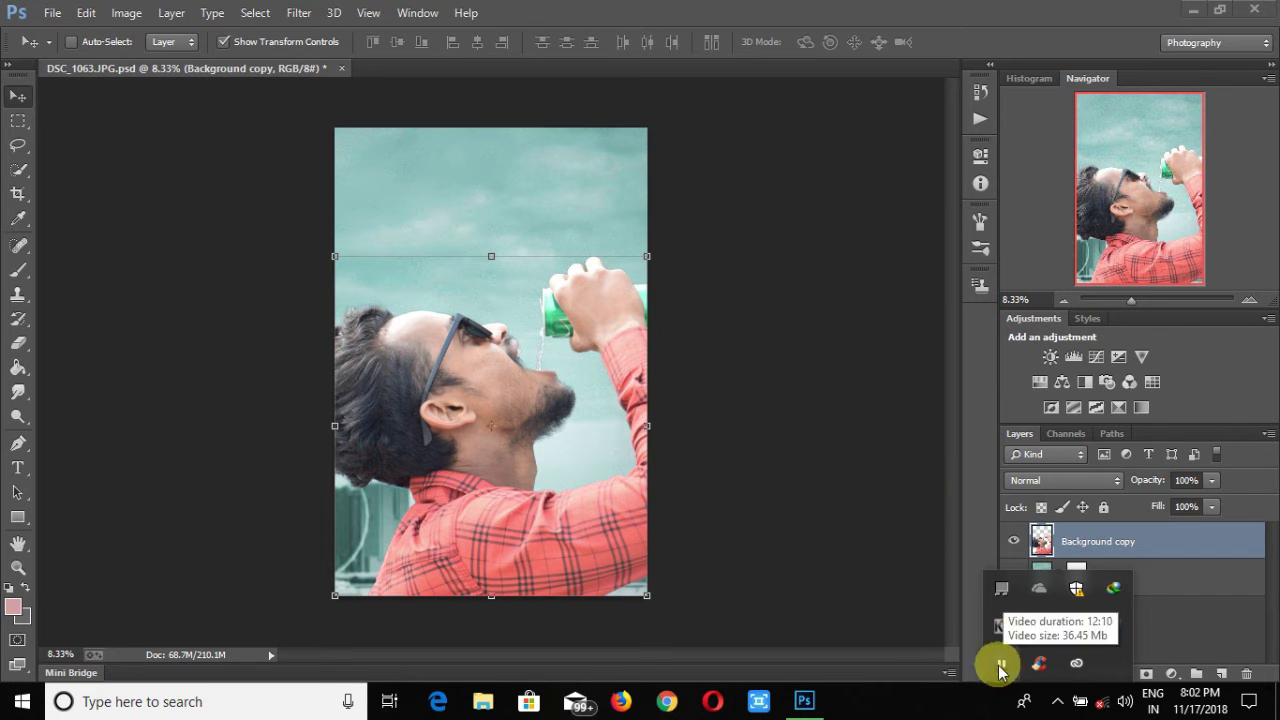
Apply the Color Efex Pro 4 Indian Summer filter to the man's layer with method 3 and Enhance Foliage at 99%
click(785, 487)
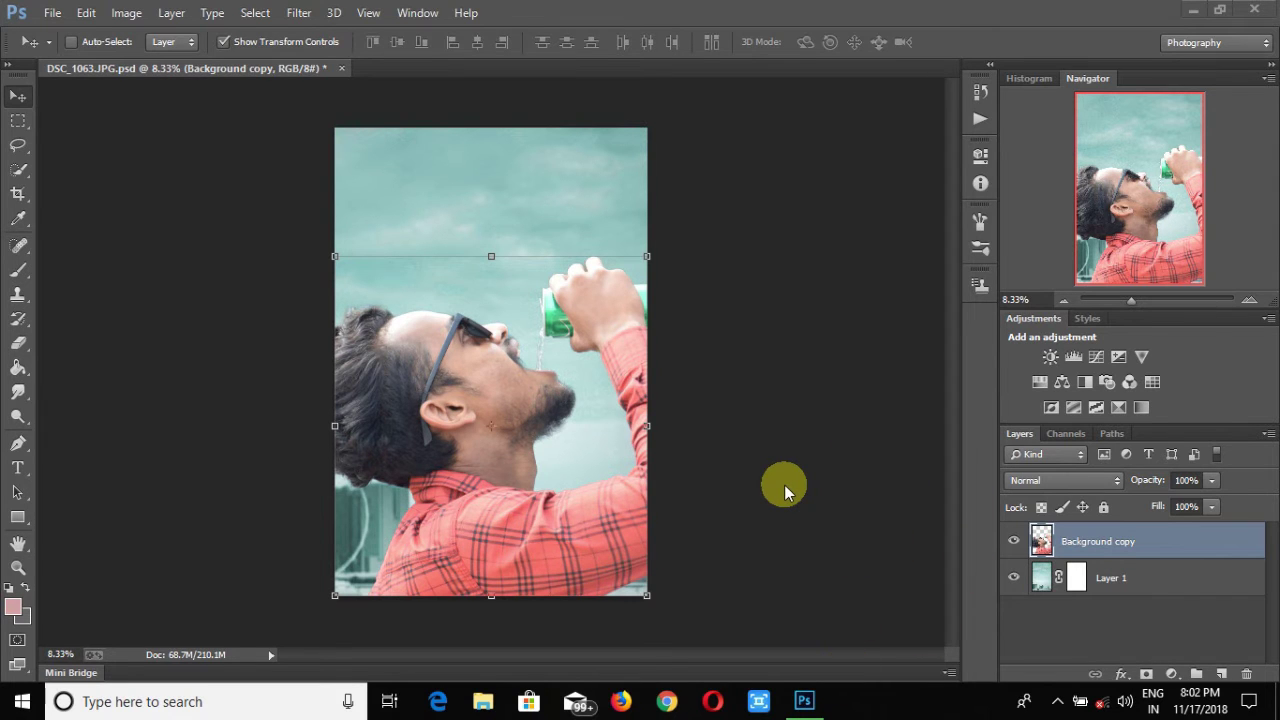
key(ctrl+alt+f)
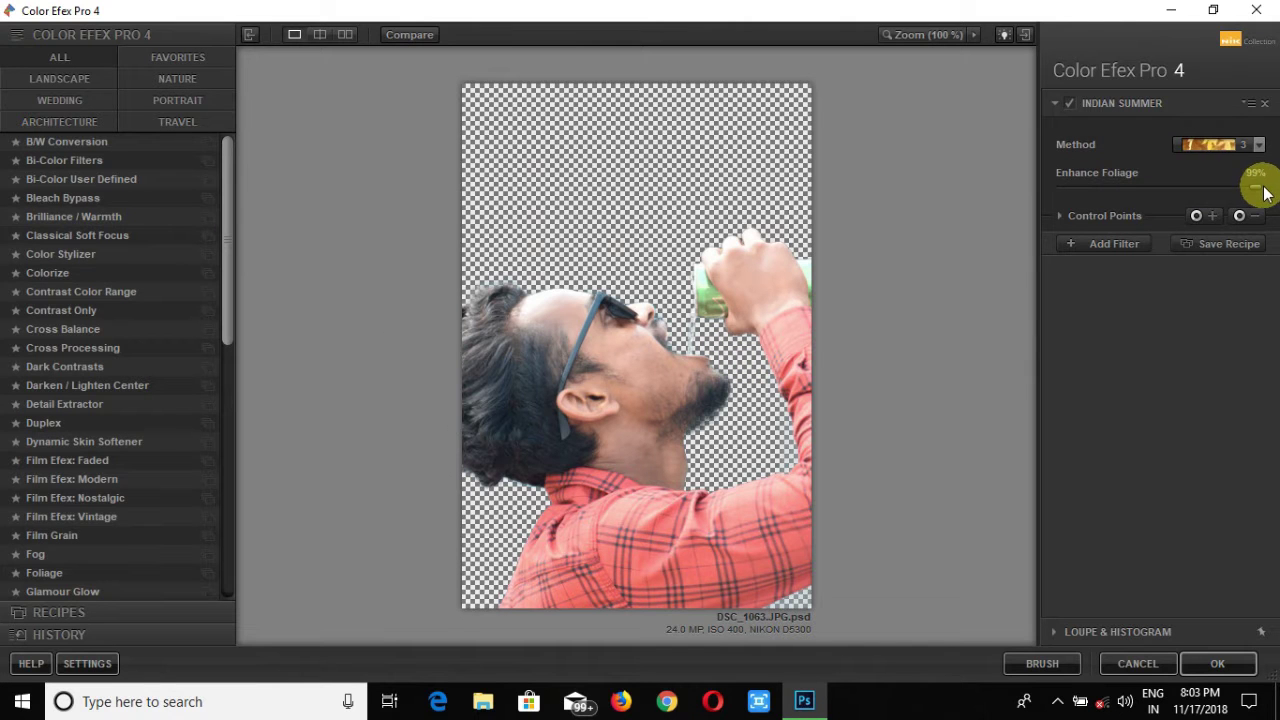
click(1258, 144)
click(1103, 243)
click(1200, 668)
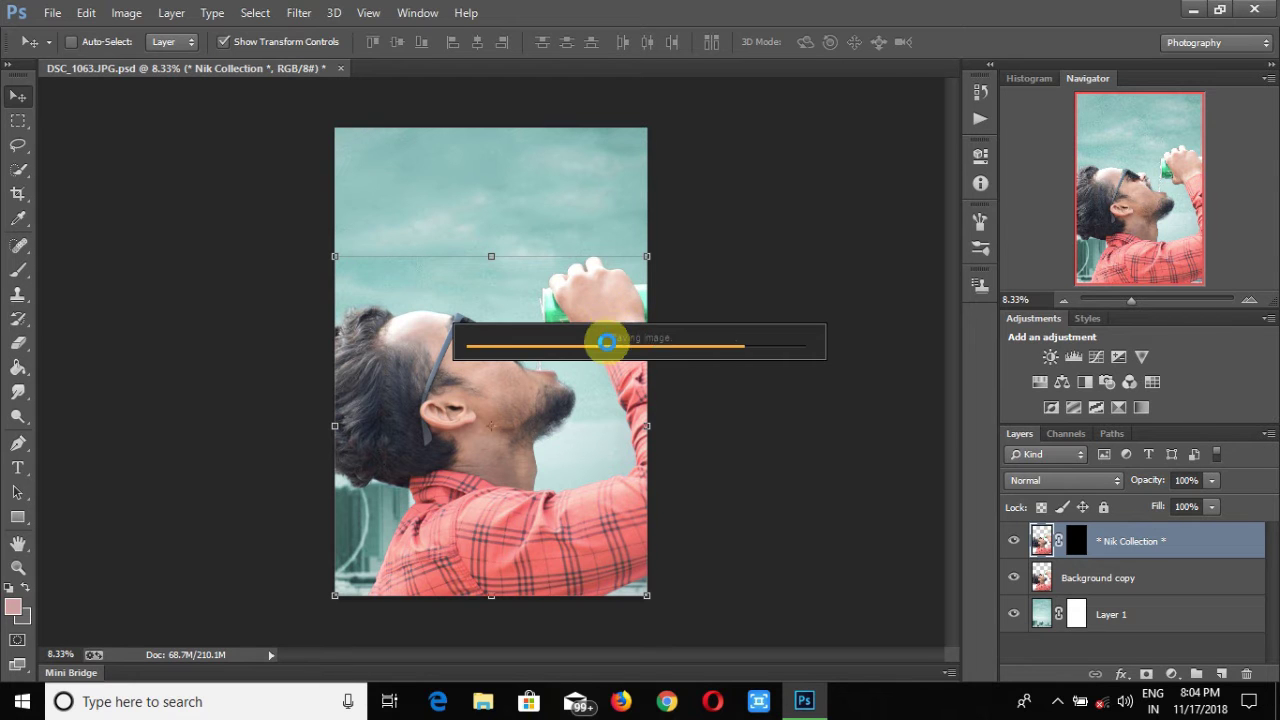
click(1057, 701)
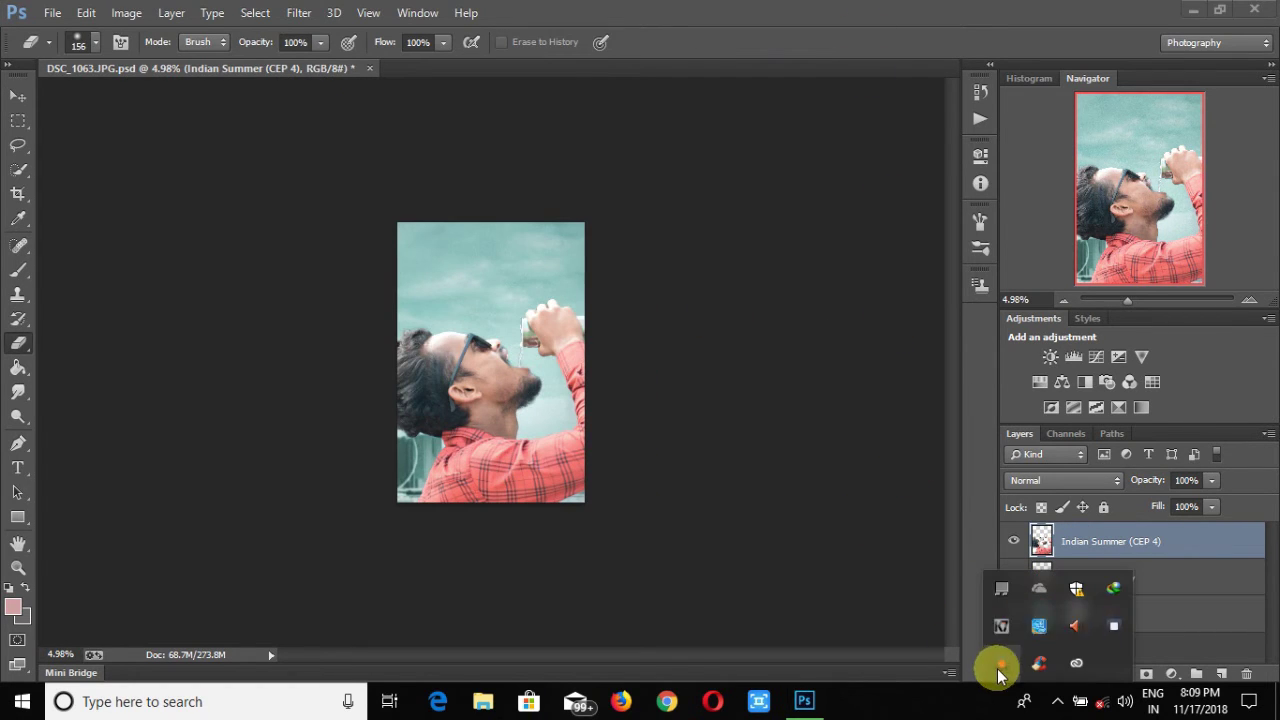
Open the Camera Raw Filter for the Background copy layer and set noise reduction Luminance to 93 and Luminance Detail to 23
drag(1127, 299, 1136, 299)
click(1053, 578)
click(298, 13)
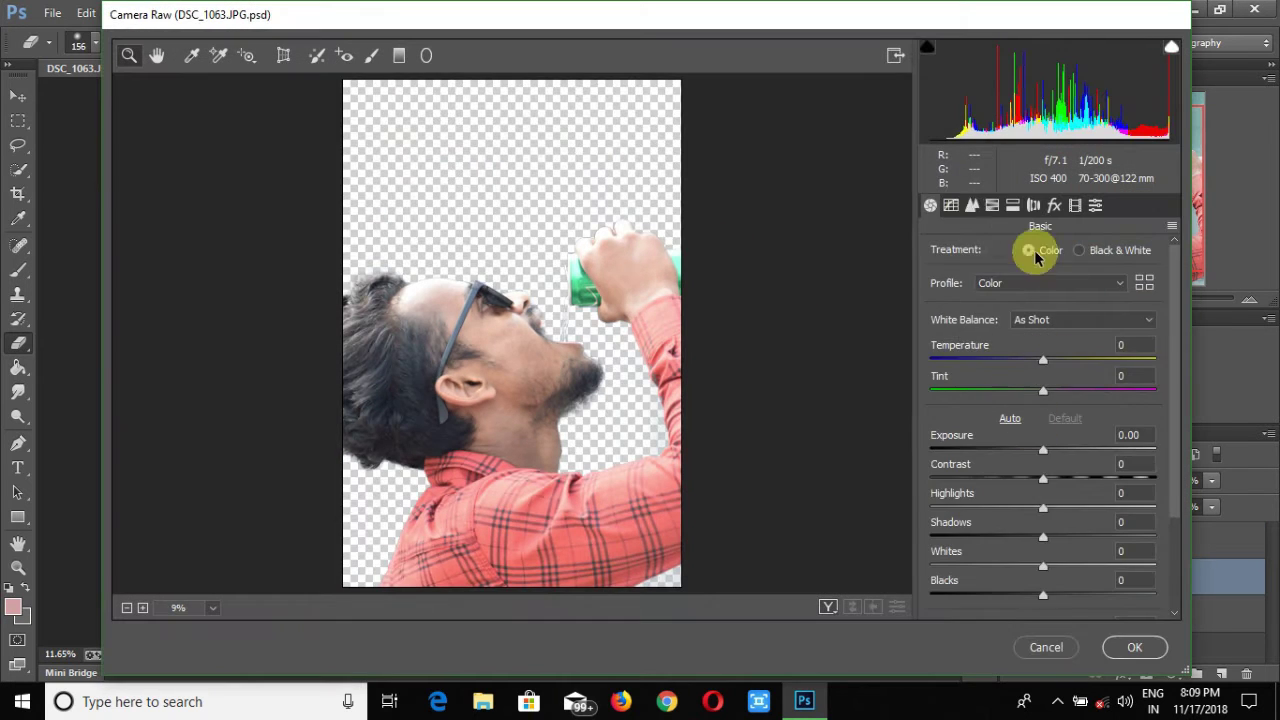
click(971, 205)
drag(930, 437, 1110, 437)
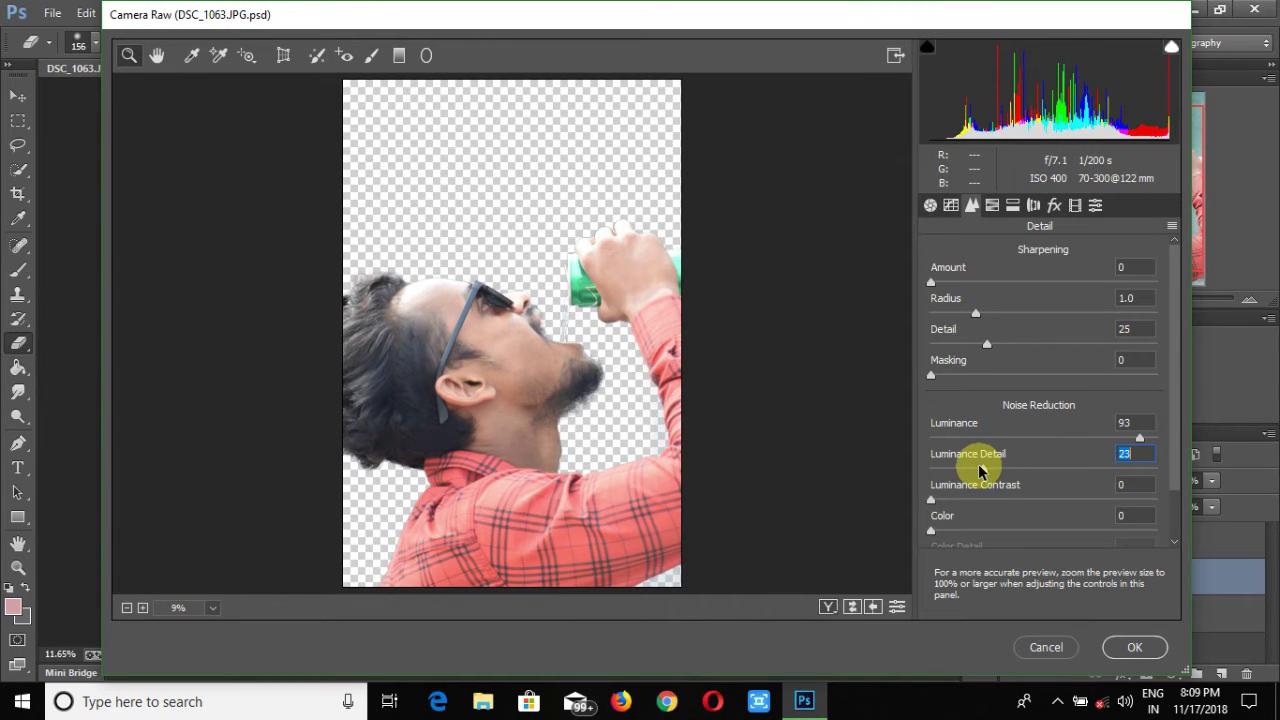
Set Clarity to +41 and Dehaze to +18 for the man's layer
click(930, 205)
scroll(1086, 580, down, 3)
click(1089, 511)
click(1063, 542)
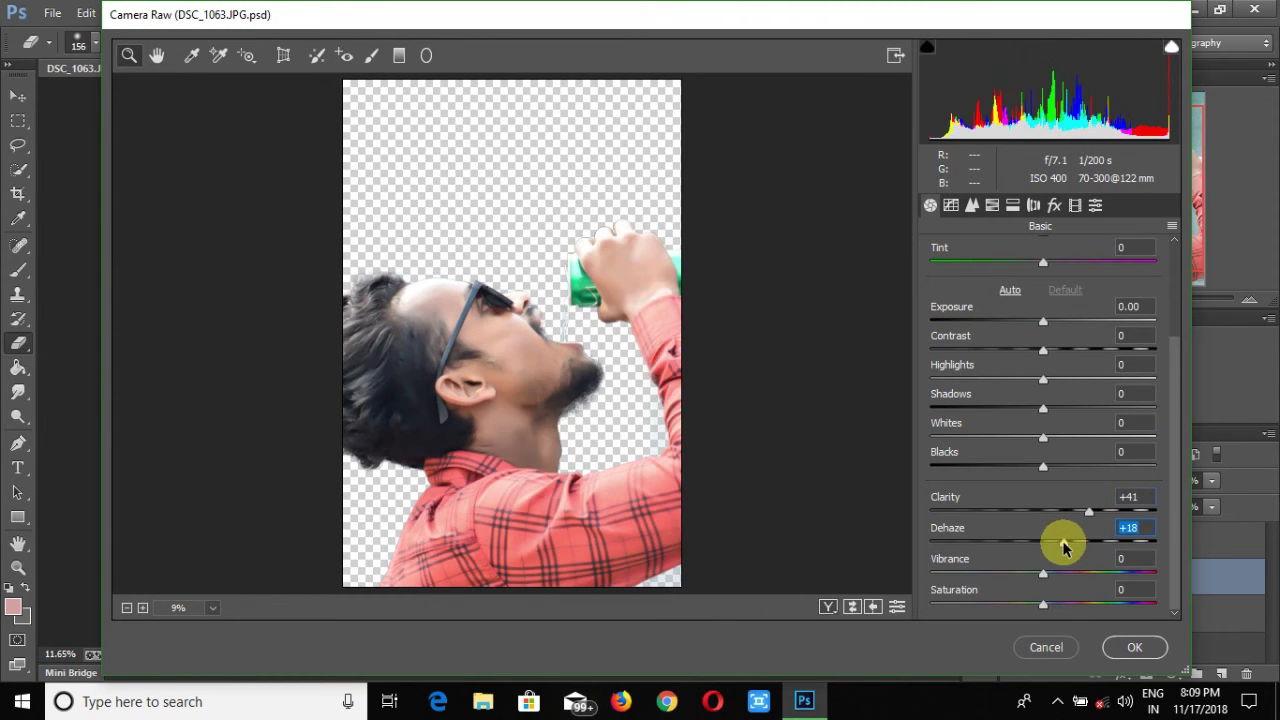
Set the Oranges luminance to +33 and Exposure to +0.05, and apply the filter to the man's layer
click(990, 206)
click(1061, 250)
drag(1048, 345, 1118, 348)
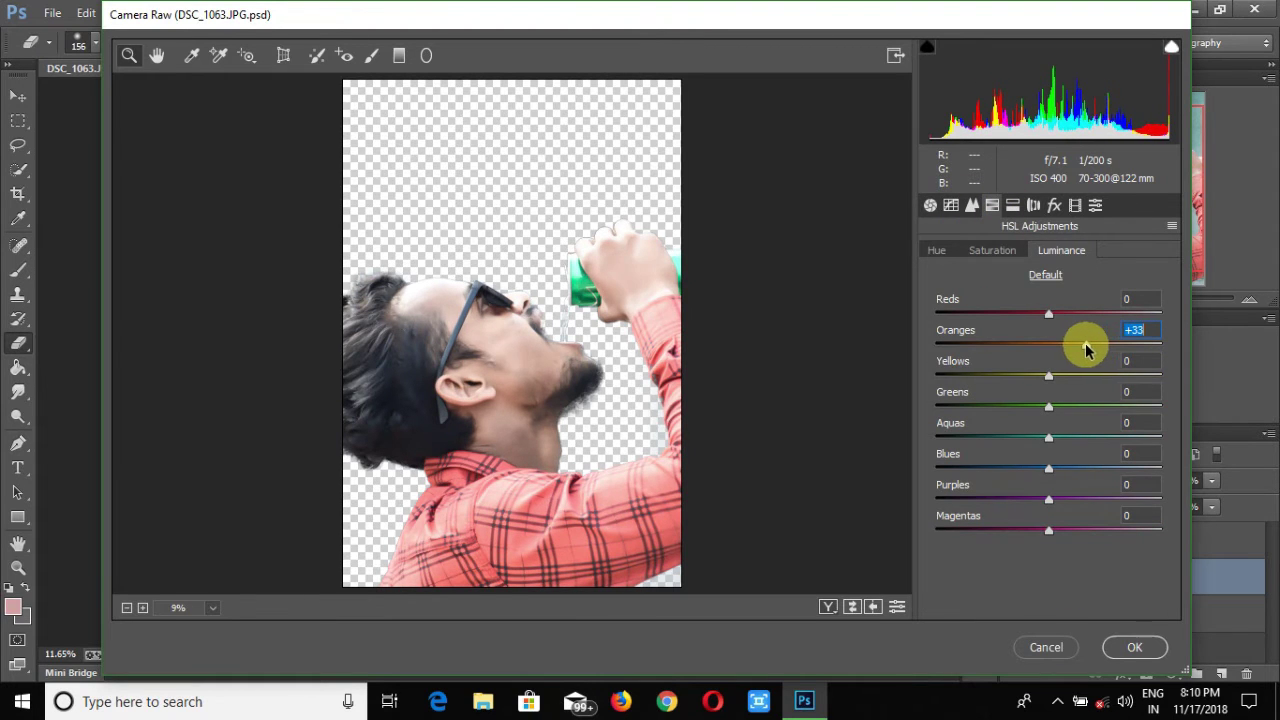
click(930, 205)
drag(1043, 323, 1043, 326)
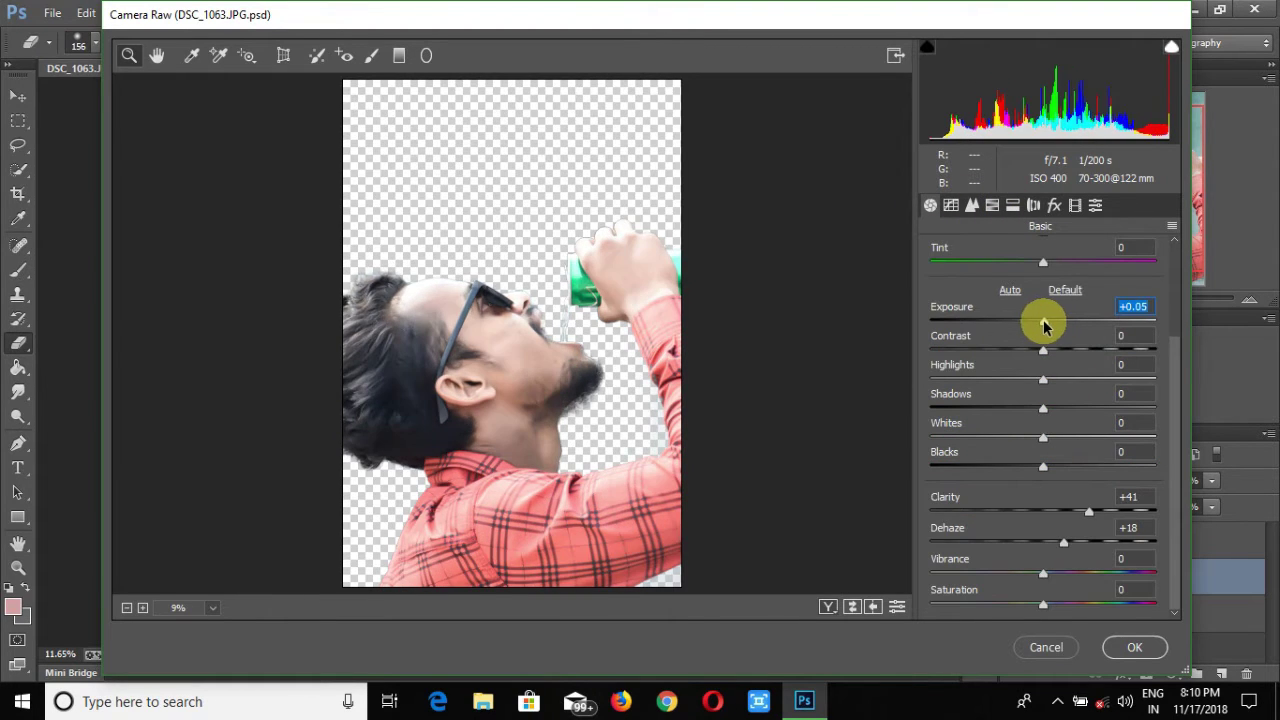
click(1120, 649)
Zoom in on the man's face and choose the Sharpen tool with the speckled 15 px brush tip
drag(1137, 299, 1142, 303)
click(27, 398)
right_click(20, 393)
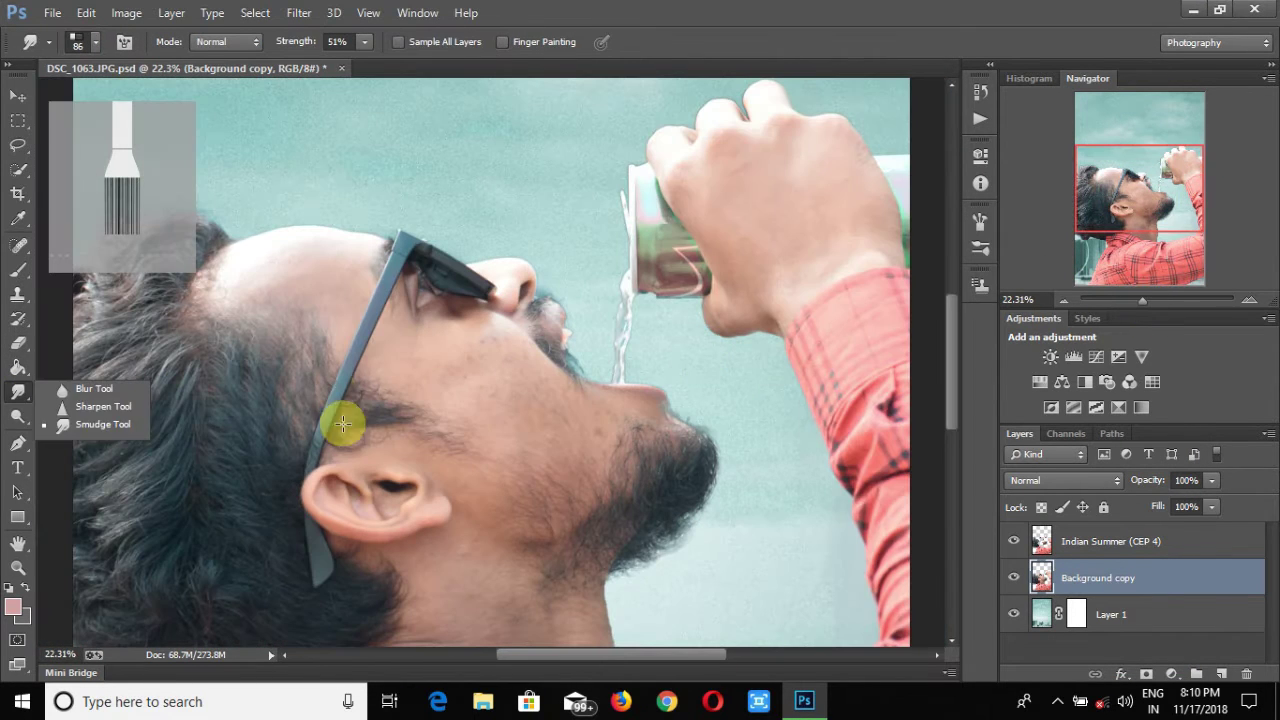
click(100, 406)
right_click(510, 389)
scroll(683, 566, down, 3)
click(667, 553)
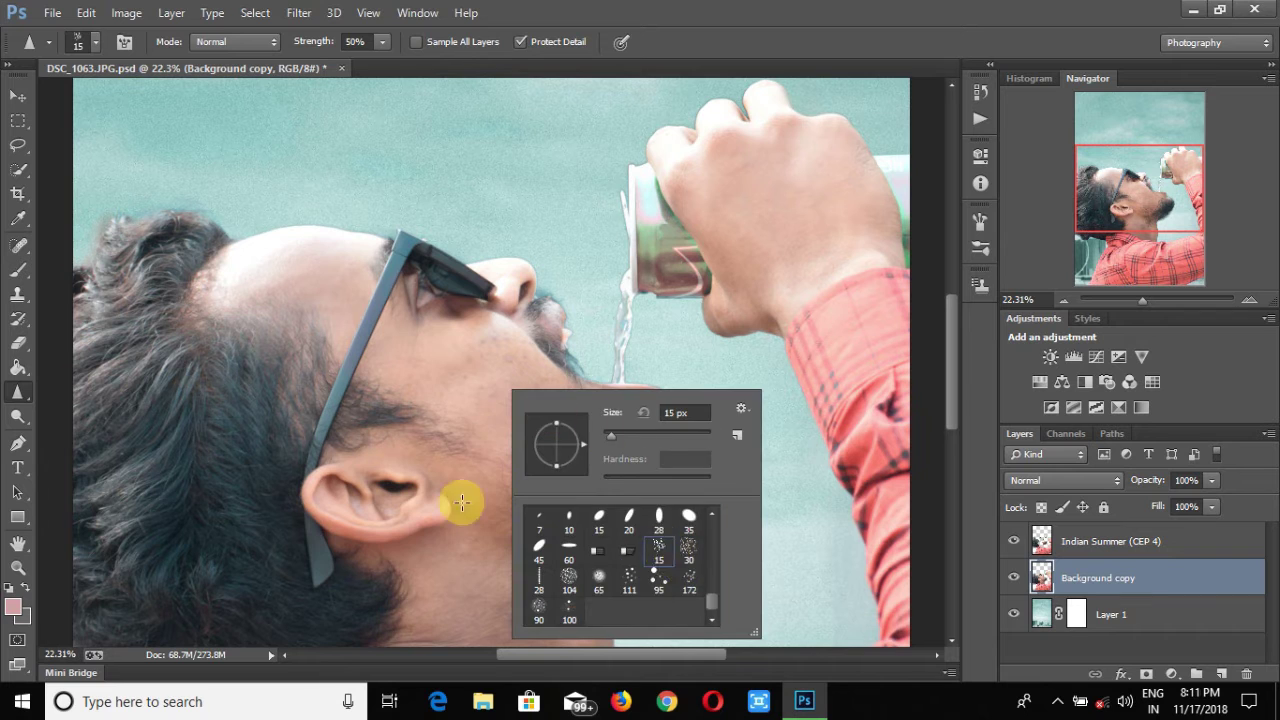
Enlarge the sharpening brush to 181 px and sharpen the skin on the man's cheek
click(450, 394)
right_click(458, 392)
drag(558, 440, 600, 441)
click(489, 367)
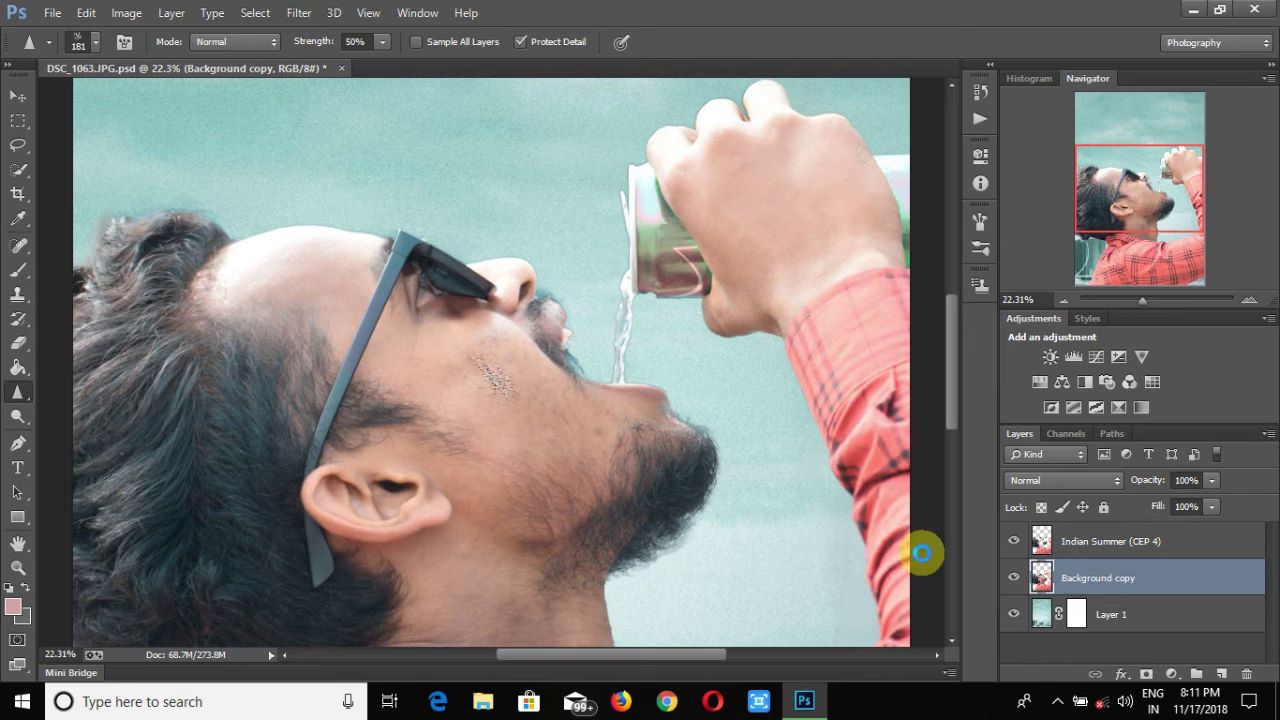
click(1057, 701)
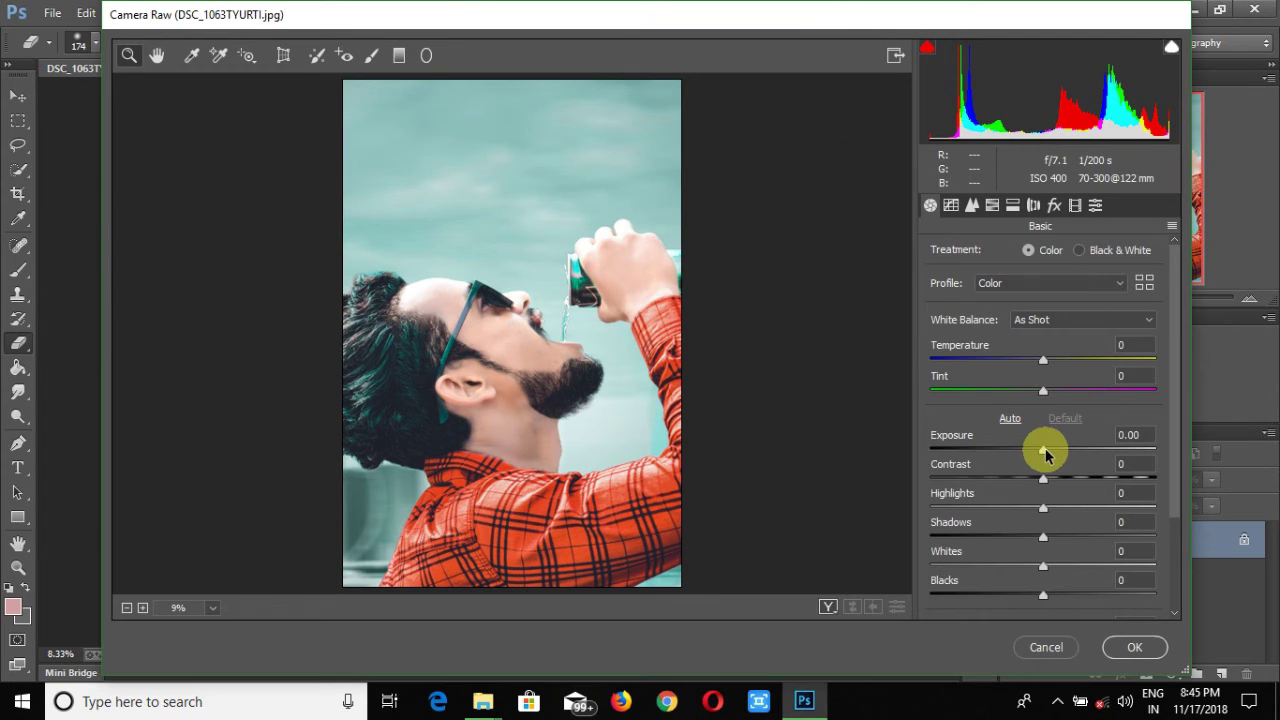
Set Exposure to +0.10, split-tone the highlights with hue 18, saturation 8 and balance -28, and apply the filter
drag(1049, 449, 1048, 452)
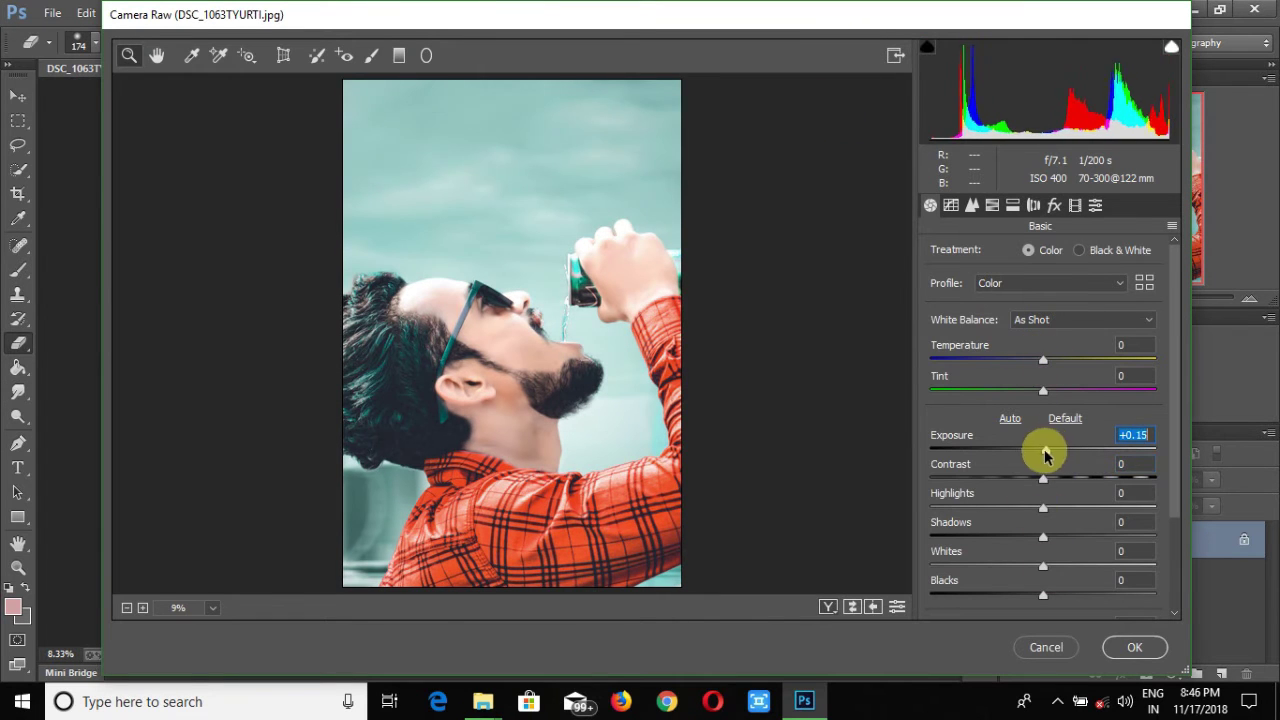
click(1012, 205)
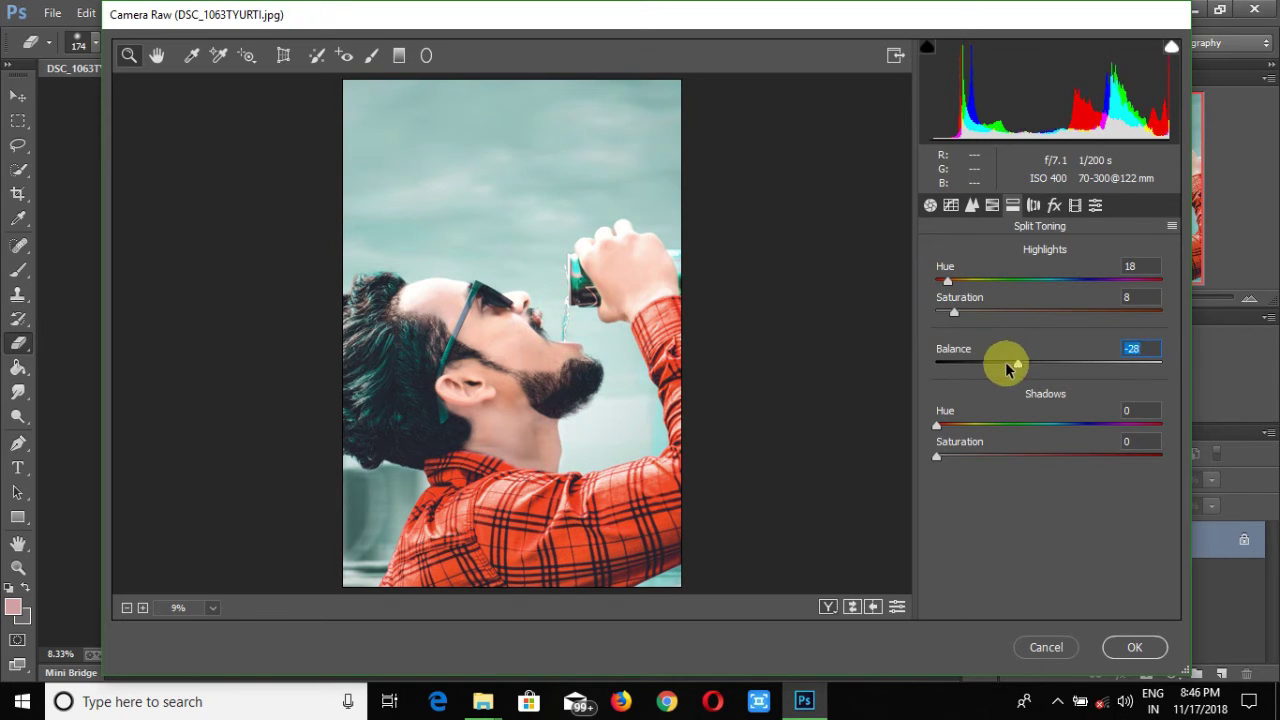
click(992, 205)
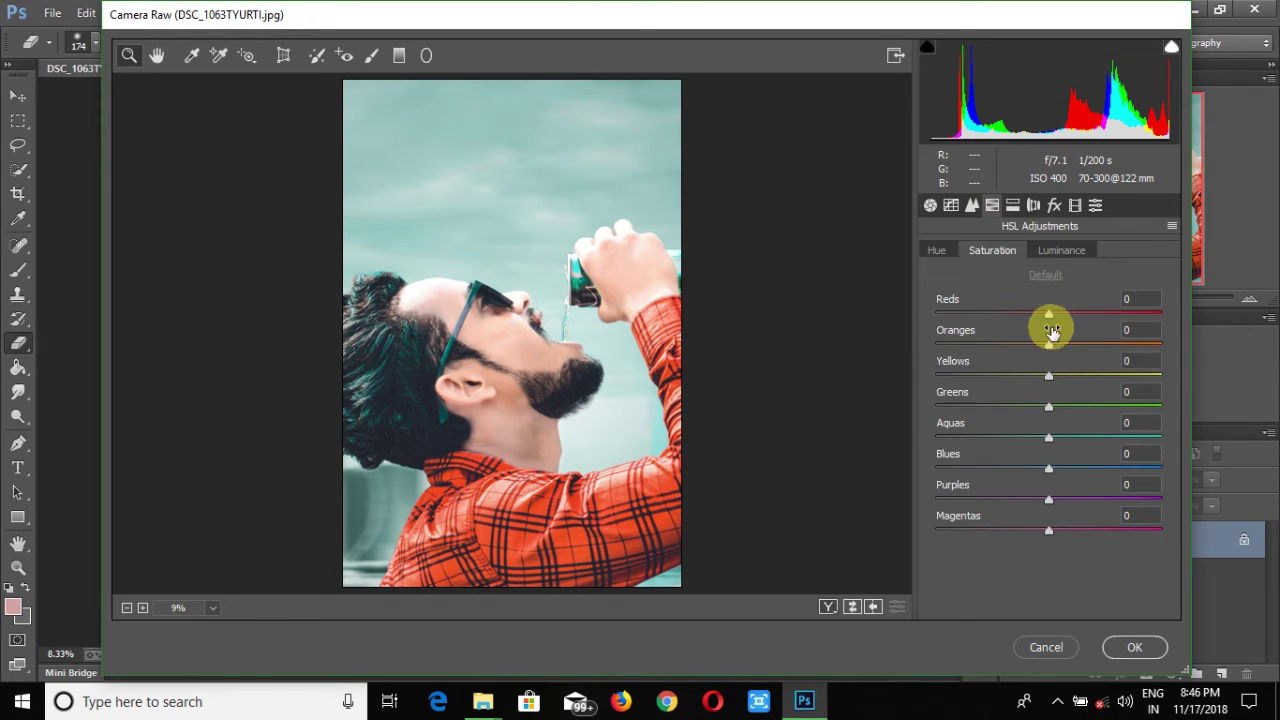
click(1034, 206)
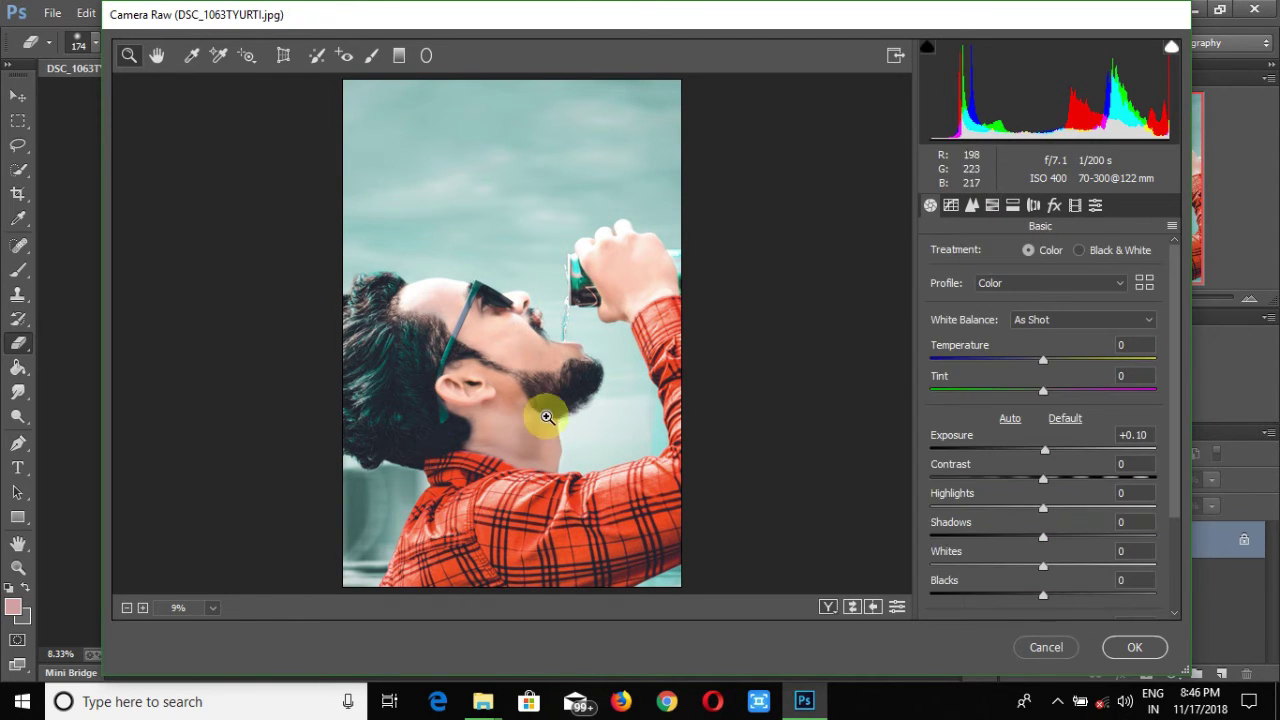
click(1134, 647)
Reopen the Camera Raw Filter on the flattened photo and load a saved settings file
click(299, 12)
click(337, 120)
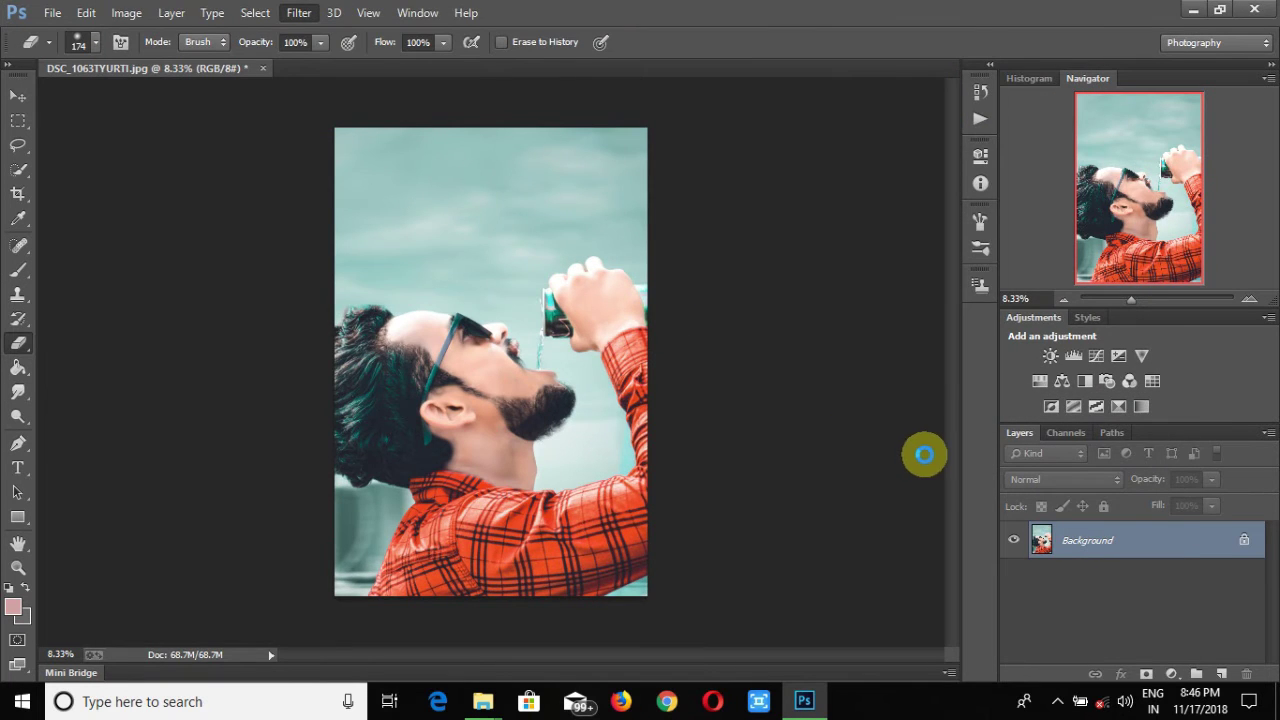
click(1096, 205)
click(1170, 225)
click(1150, 318)
drag(718, 150, 714, 372)
click(371, 200)
click(574, 447)
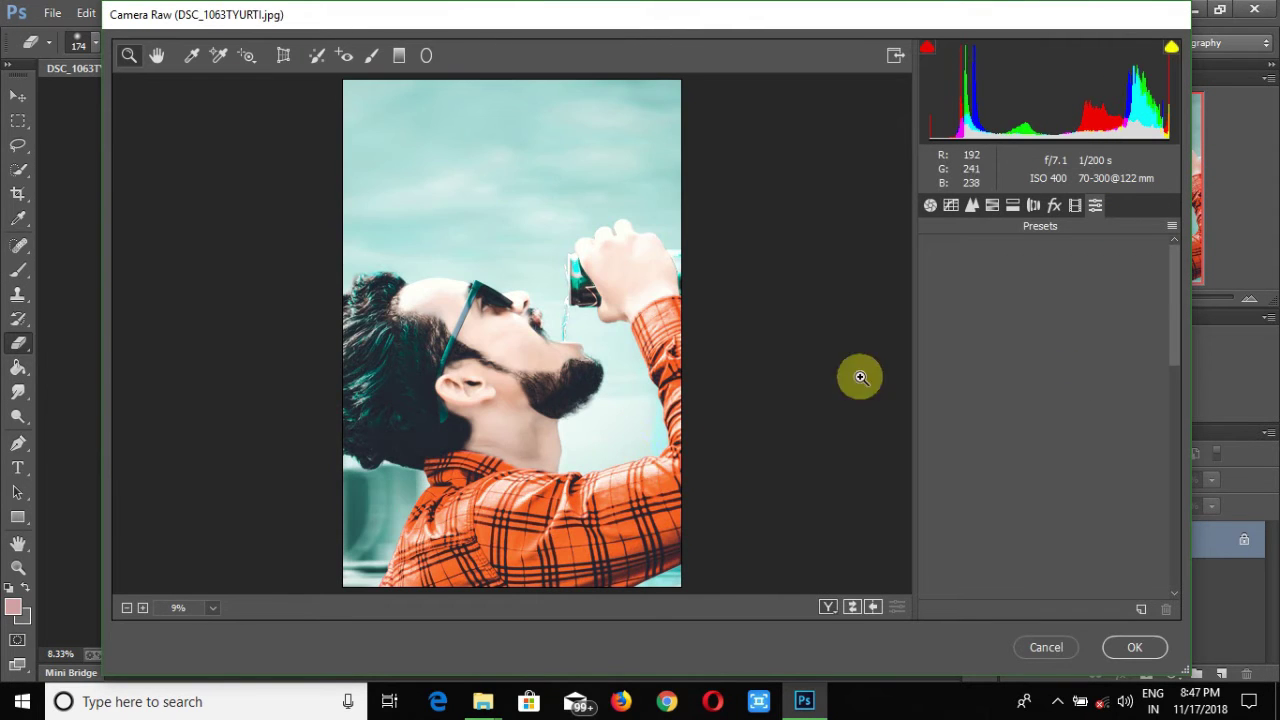
Set the Oranges saturation to -25 in the HSL adjustments
click(969, 206)
click(990, 206)
click(992, 250)
drag(1026, 345, 1057, 348)
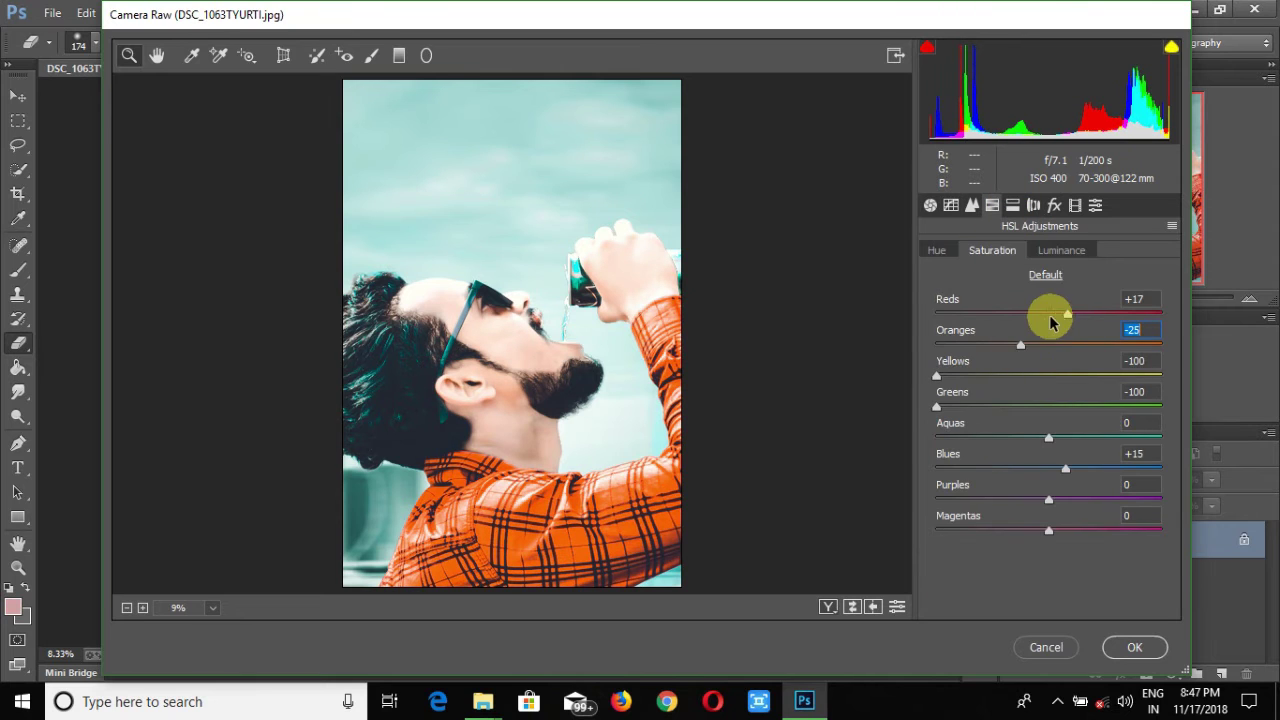
Lower the Exposure to -0.40 and raise the Whites to +13
click(930, 205)
drag(1043, 449, 1034, 455)
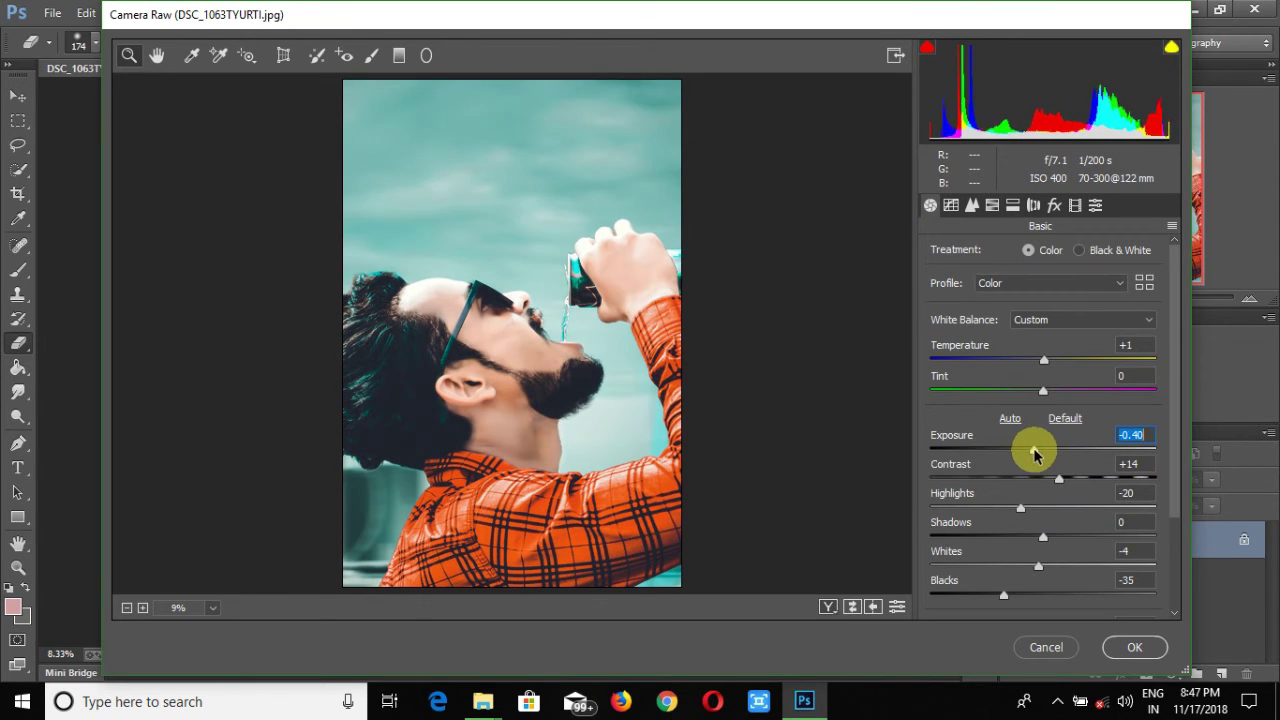
drag(1057, 567, 1071, 571)
Set the Aquas saturation to +93 and look at the Detail and Tone Curve settings
click(992, 205)
drag(1048, 405, 1152, 440)
click(995, 251)
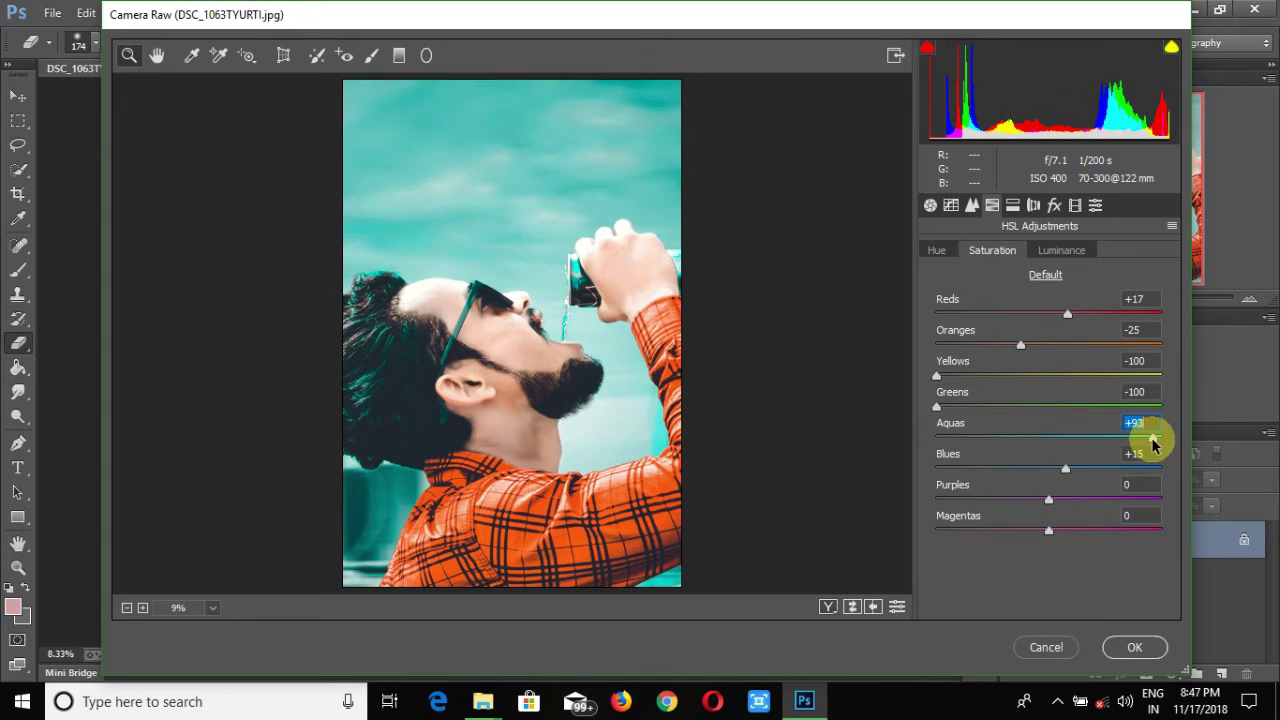
click(971, 205)
click(951, 205)
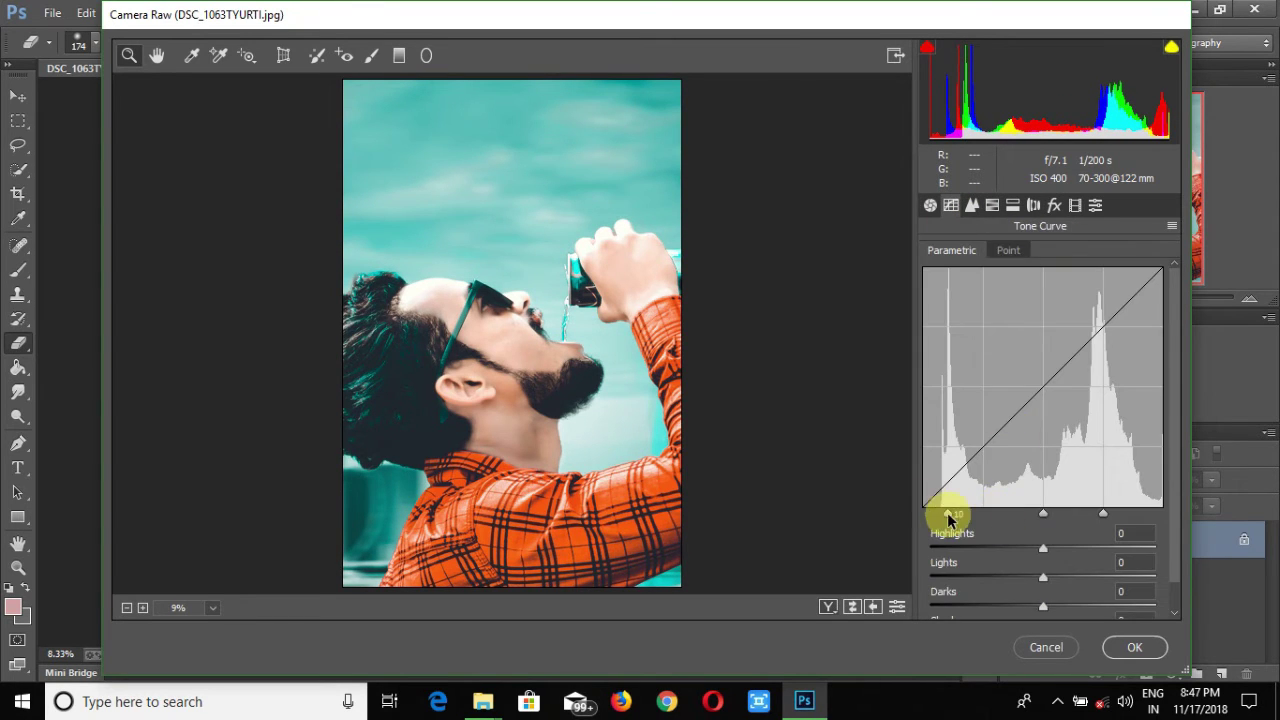
Set the Exposure to -0.35 and apply the Camera Raw adjustments to the flattened photo
click(1053, 205)
mouse_move(1046, 449)
mouse_down()
mouse_move(991, 449)
mouse_move(1070, 455)
mouse_move(1035, 455)
mouse_up()
click(930, 205)
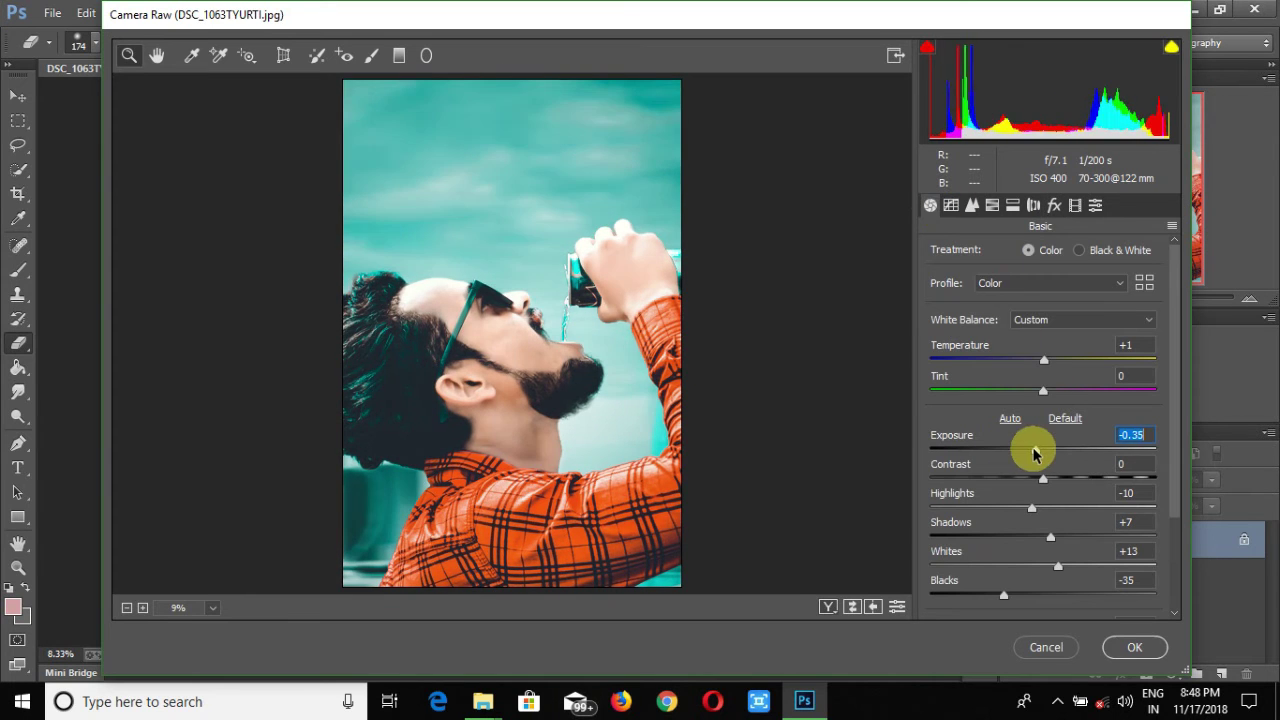
key(Return)
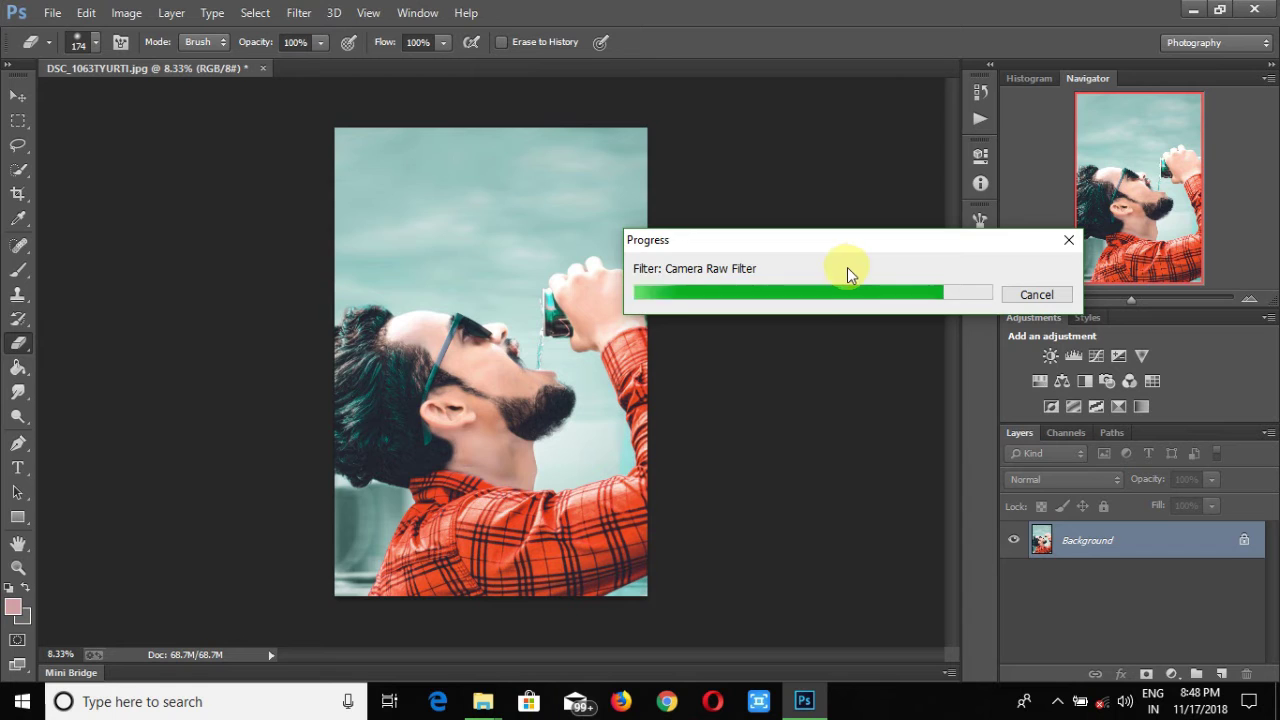
drag(1131, 300, 1133, 300)
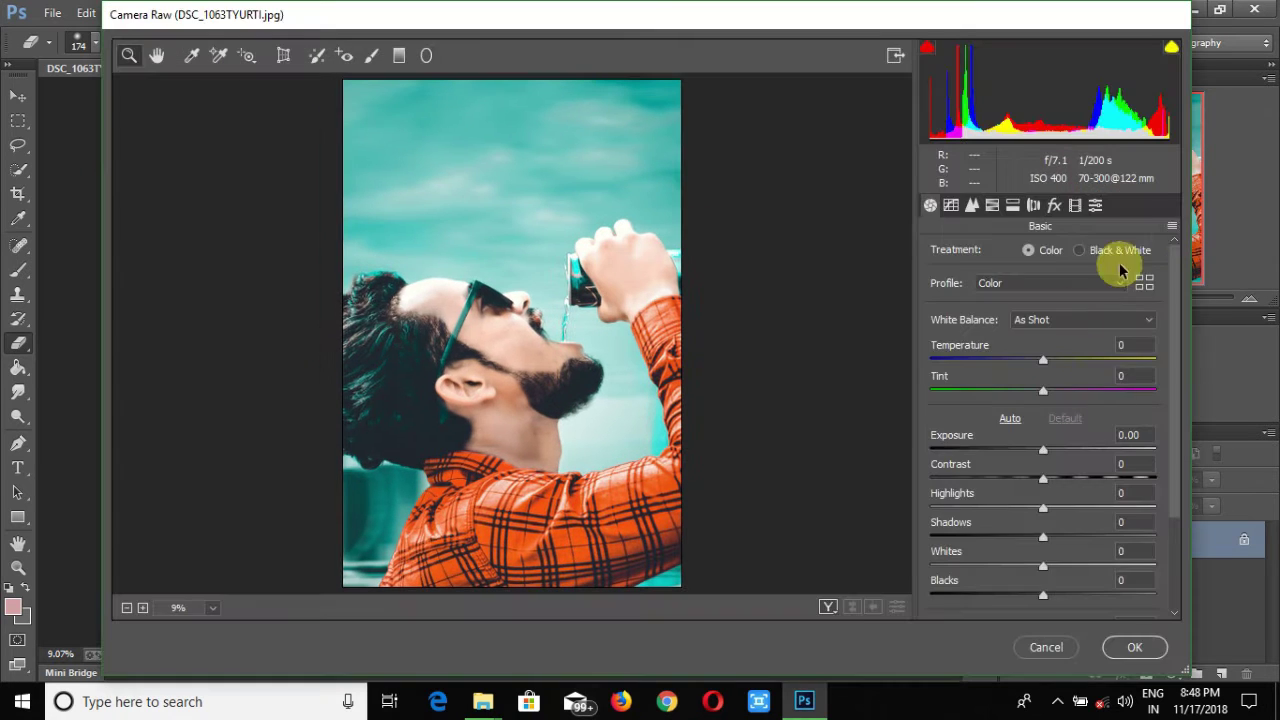
click(1172, 226)
click(1130, 340)
drag(717, 158, 718, 360)
double_click(381, 218)
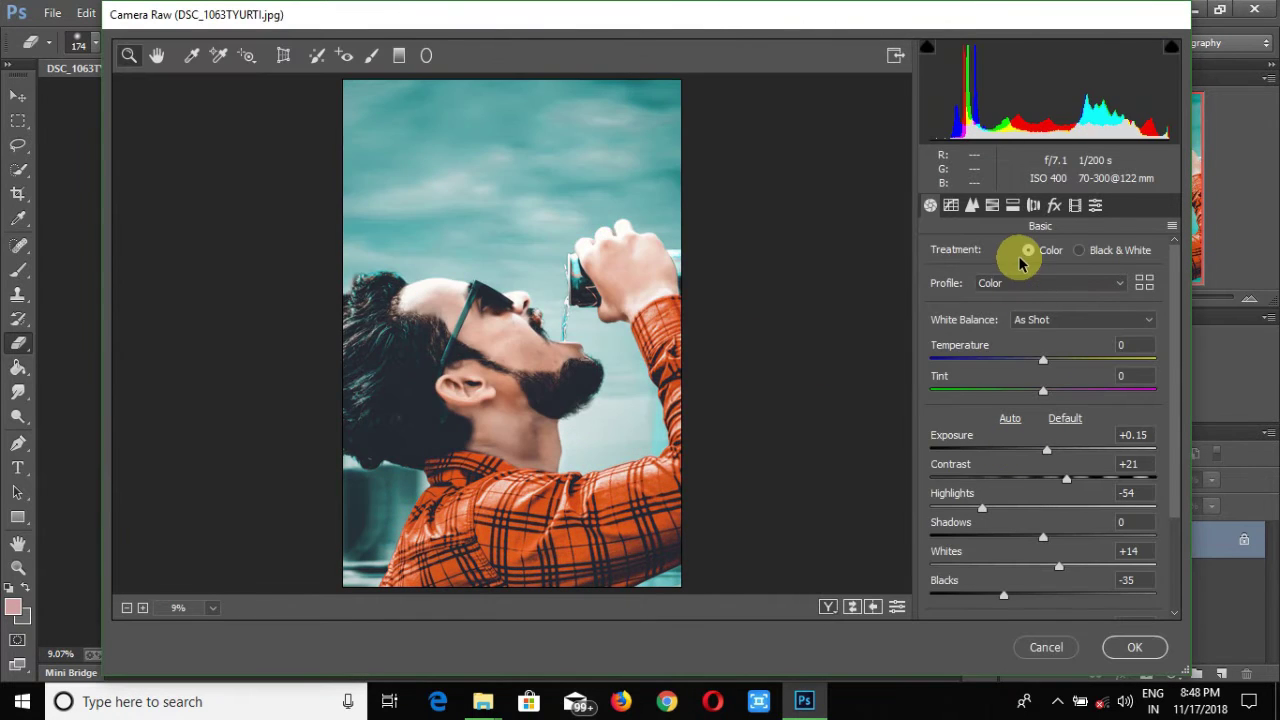
drag(1047, 450, 1053, 450)
click(992, 205)
click(1050, 645)
Start placing an embedded image and browse from the PHOTOSHOPCC 2019 folder to New folder inside dev background
drag(1133, 299, 1131, 299)
click(55, 14)
click(112, 334)
double_click(264, 262)
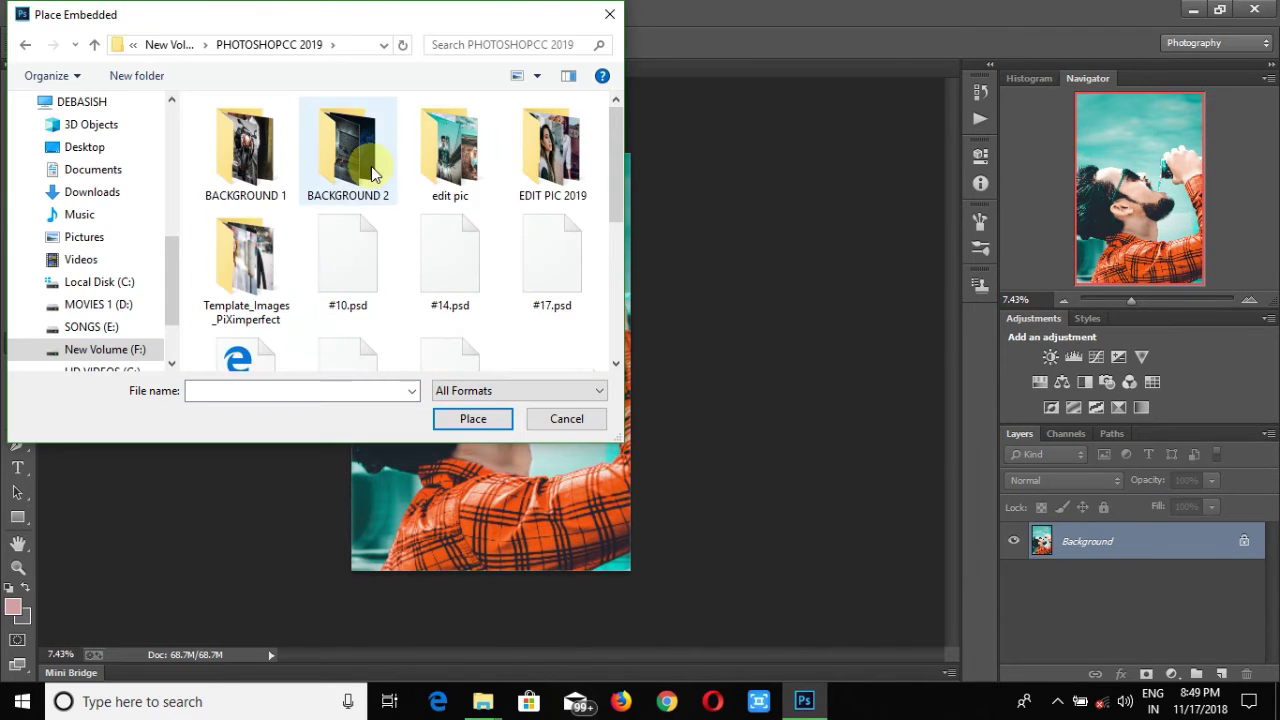
double_click(368, 170)
double_click(300, 158)
double_click(251, 179)
key(BackSpace)
double_click(529, 198)
double_click(249, 167)
Find the orange light-flare image in New folder and place it in the photo
click(392, 268)
scroll(397, 268, down, 10)
scroll(397, 273, down, 10)
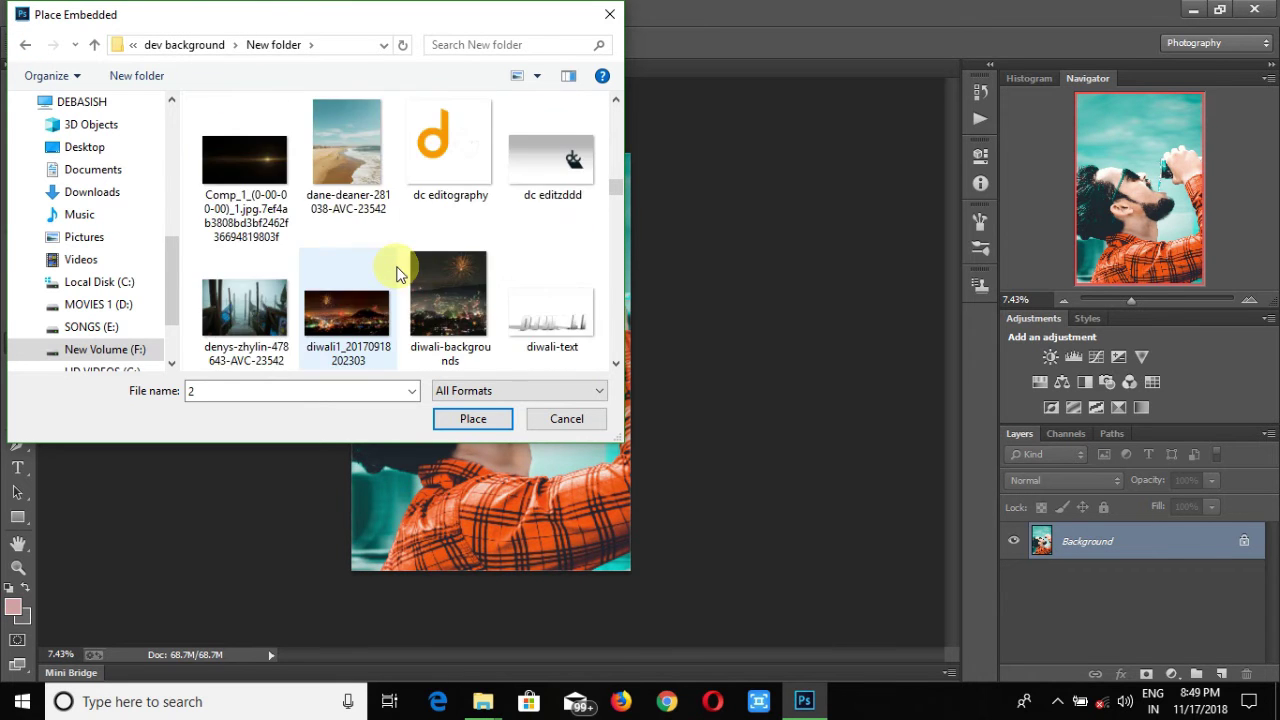
click(270, 293)
click(471, 422)
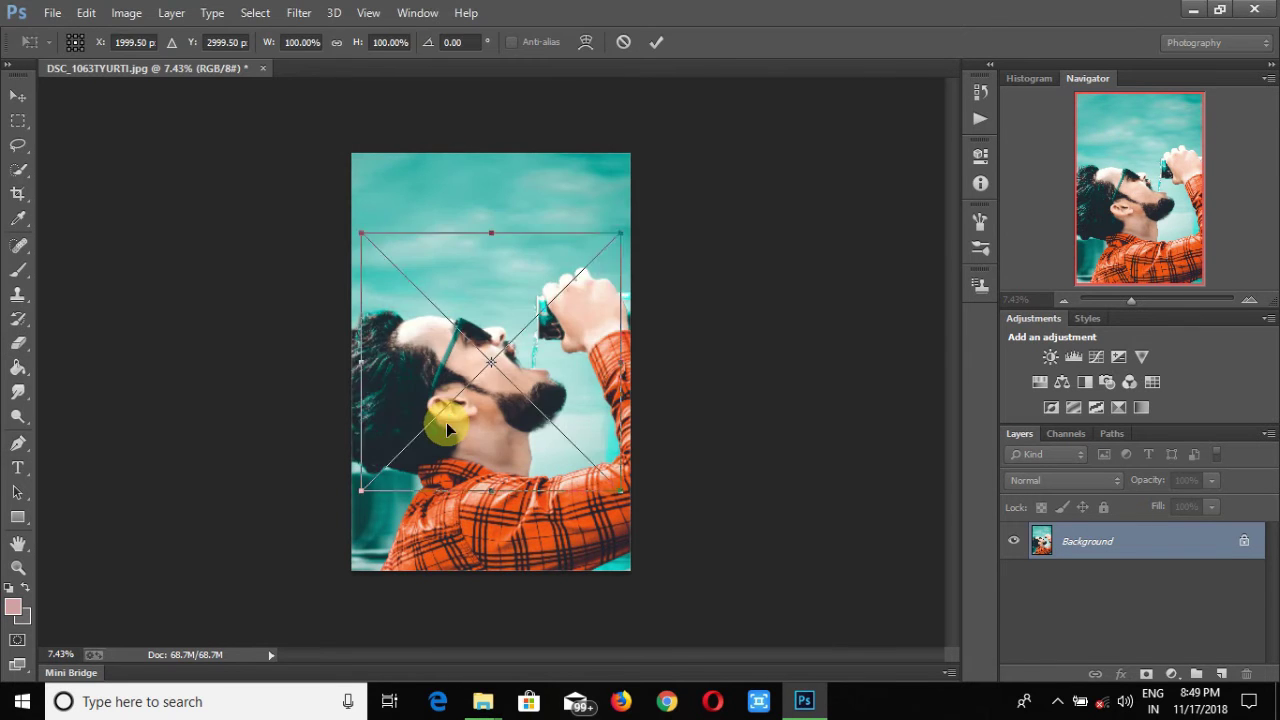
Move the light flare down over the man's neck, set its blend mode to Screen and commit the placement
drag(447, 423, 475, 487)
click(1062, 480)
click(1052, 157)
click(656, 42)
key(Return)
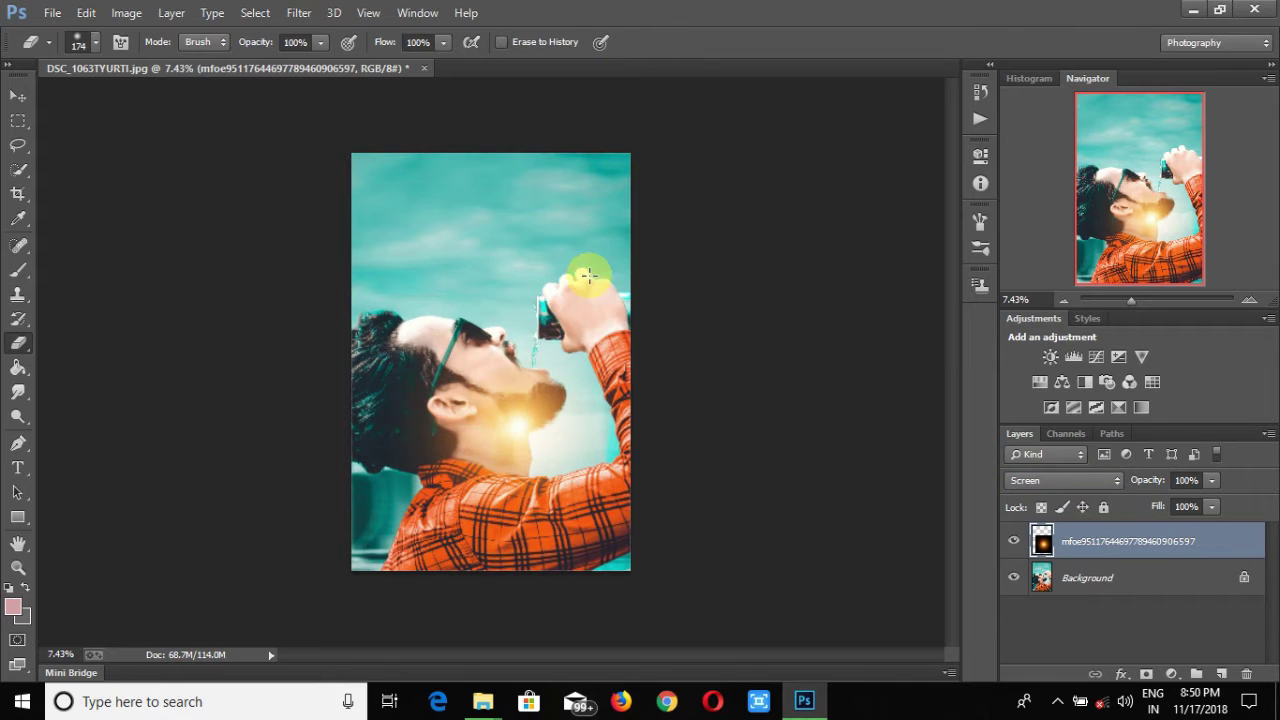
Place the black-gradient image from the background folders as a new embedded layer
click(52, 12)
click(72, 289)
drag(616, 114, 616, 206)
click(140, 349)
double_click(265, 298)
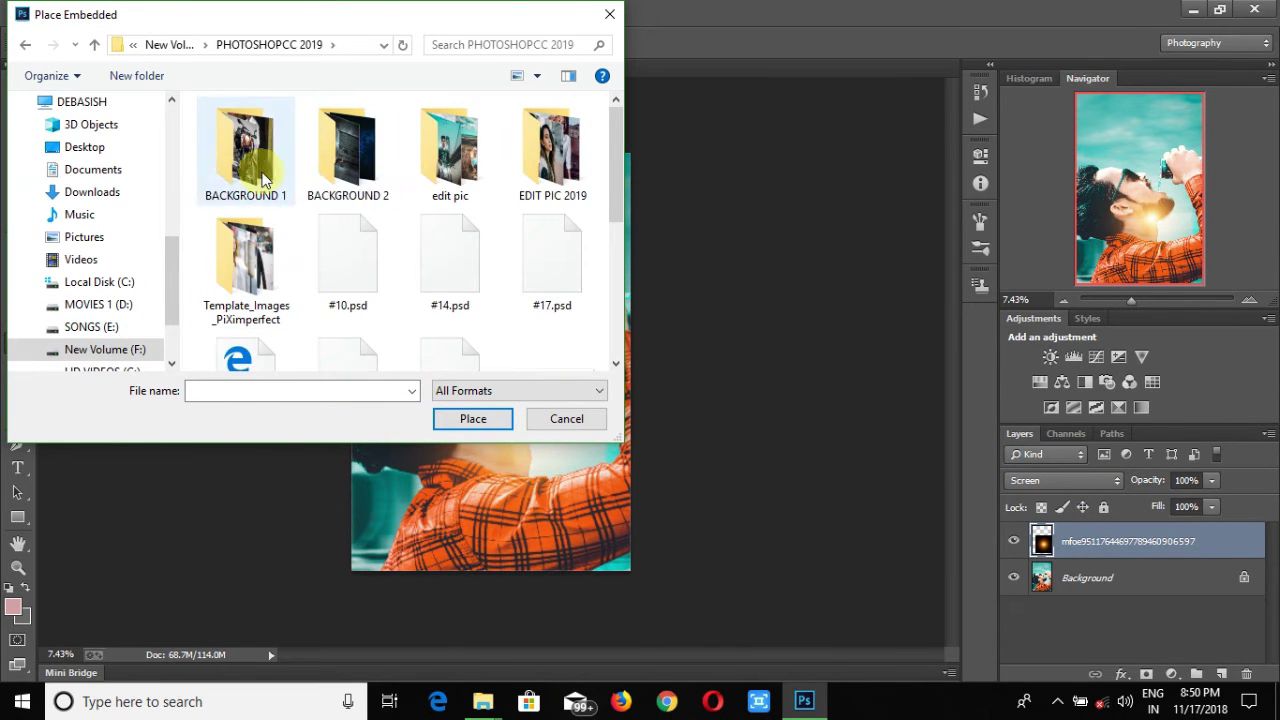
double_click(345, 150)
double_click(251, 150)
drag(614, 114, 623, 163)
double_click(449, 145)
Stretch the black-gradient layer beyond the canvas, to about 200% width and 175% height, shift it upward and commit the placement
drag(594, 511, 649, 623)
drag(389, 212, 326, 111)
drag(649, 111, 700, 111)
drag(326, 111, 290, 105)
drag(501, 225, 499, 192)
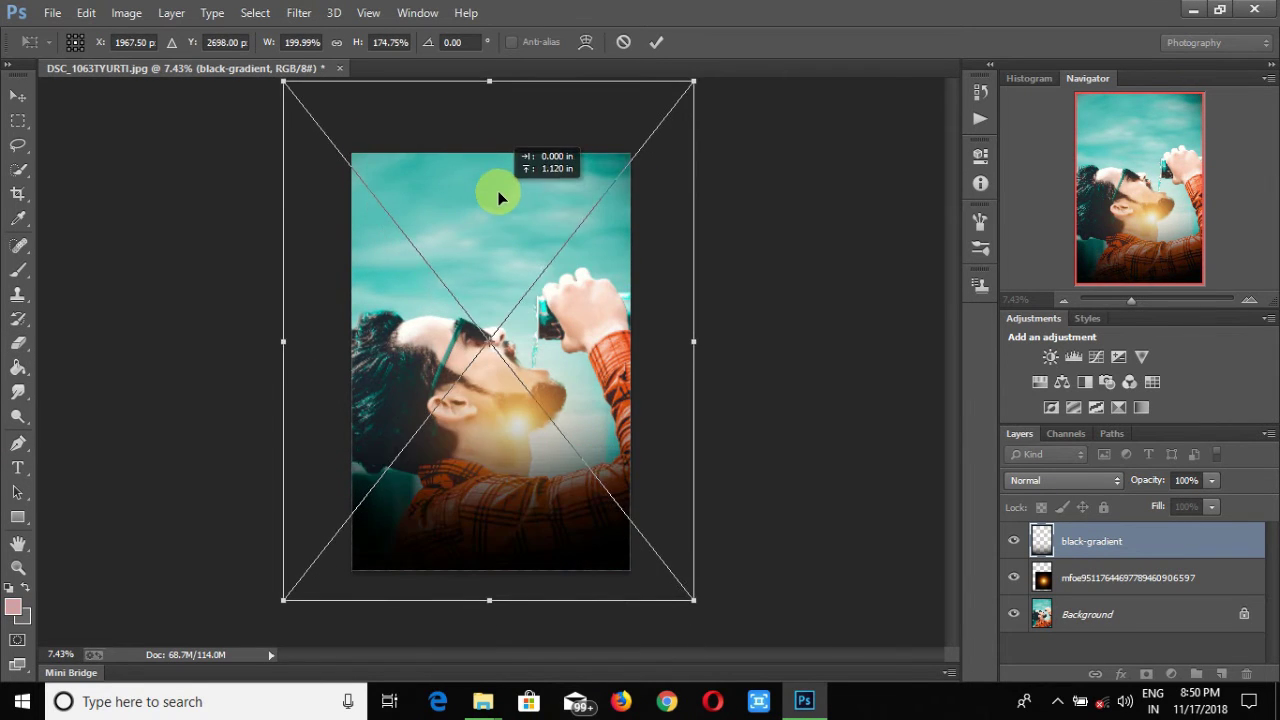
click(656, 42)
Move the light-flare layer above black-gradient, enlarge it to about 92% width and 75% height, and position it at the photo's left edge
key(e)
drag(1080, 578, 1076, 530)
key(v)
mouse_move(520, 420)
mouse_down()
mouse_move(543, 398)
mouse_move(409, 474)
mouse_move(586, 292)
mouse_move(592, 373)
mouse_move(574, 349)
mouse_up()
drag(614, 392, 508, 300)
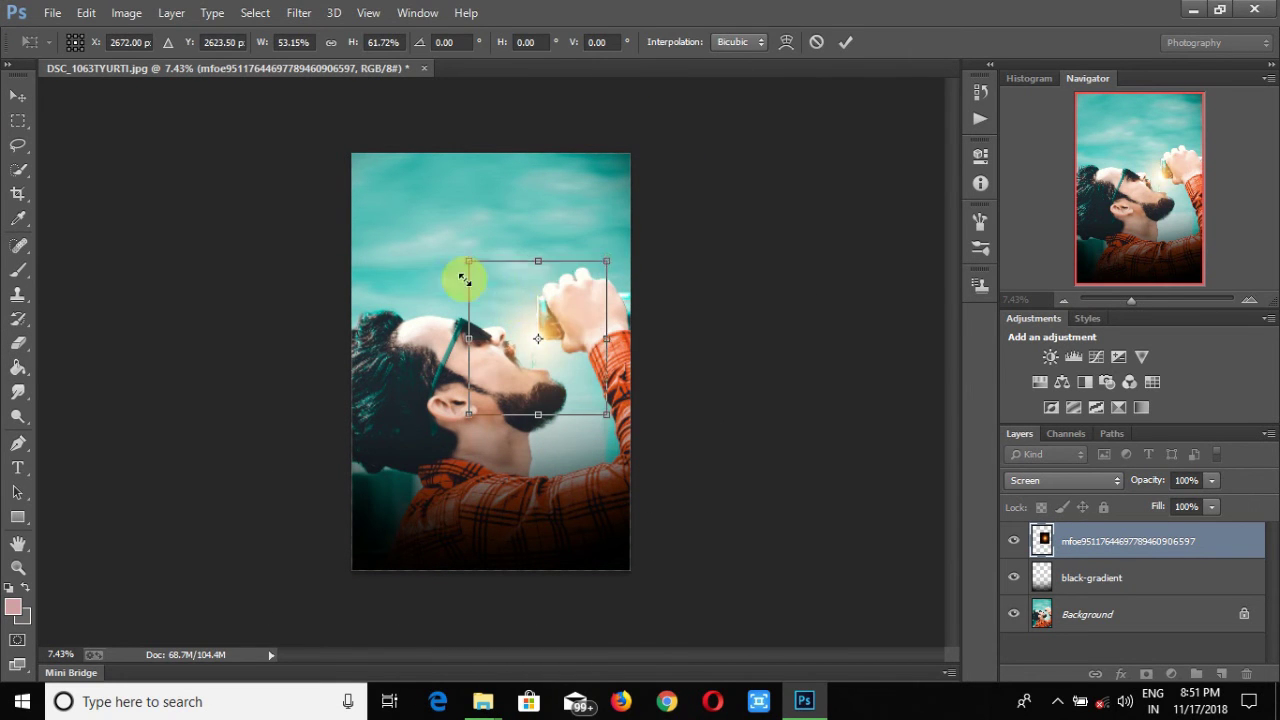
drag(583, 362, 401, 311)
drag(462, 371, 460, 373)
drag(459, 369, 551, 445)
drag(446, 346, 410, 270)
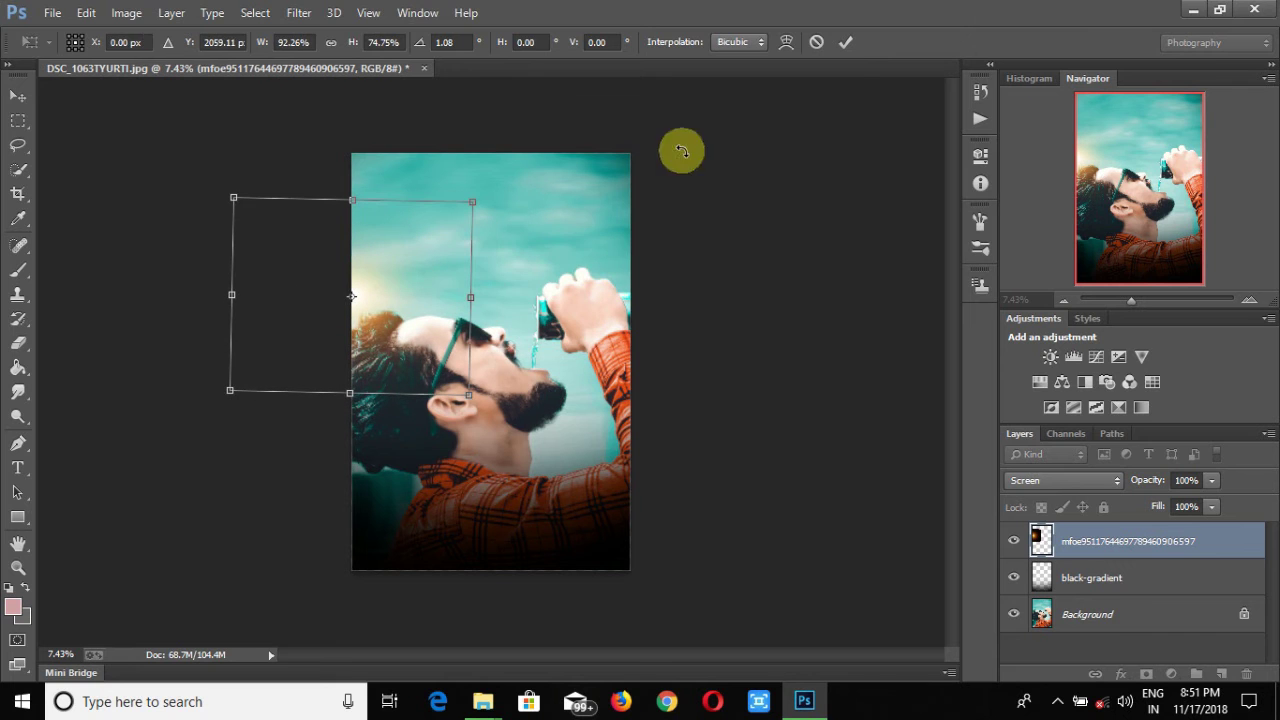
key(Return)
Retouch blemishes on the man's cheek on the Background layer with the Spot Healing Brush at size 107
key(e)
drag(1131, 300, 1148, 300)
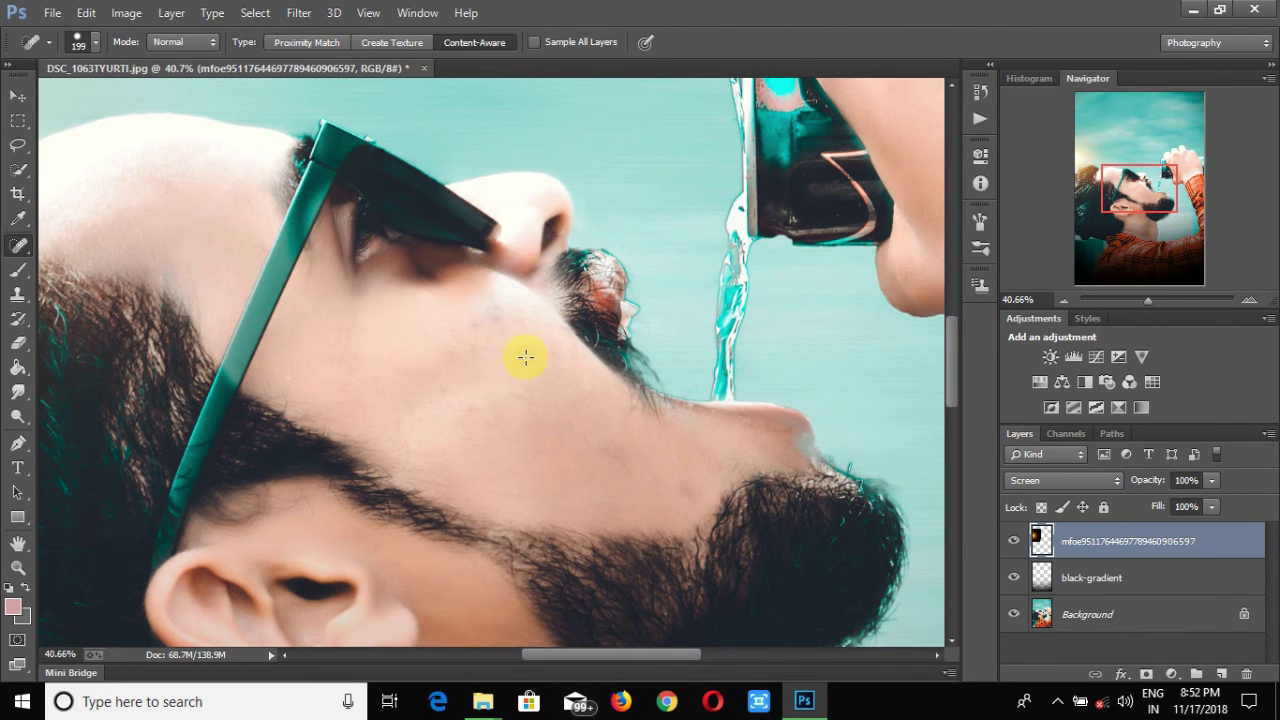
right_click(560, 400)
key(Escape)
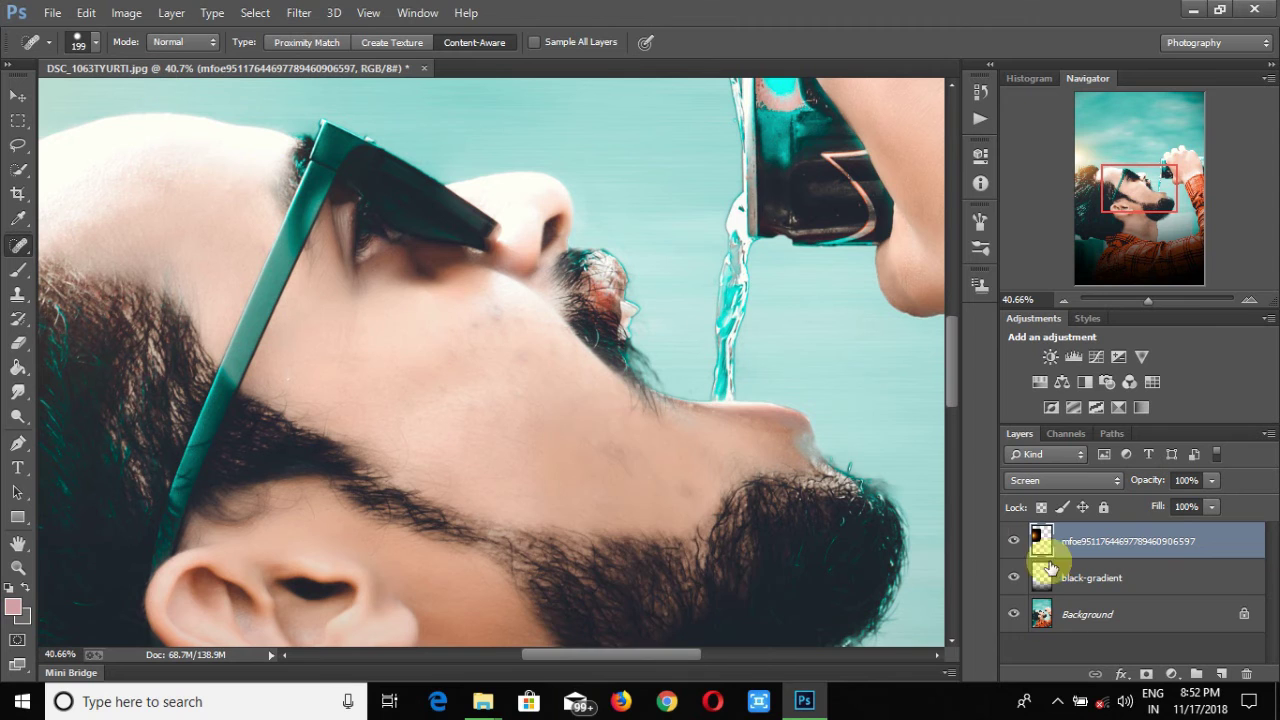
click(1090, 614)
right_click(548, 420)
text(107)
key(Return)
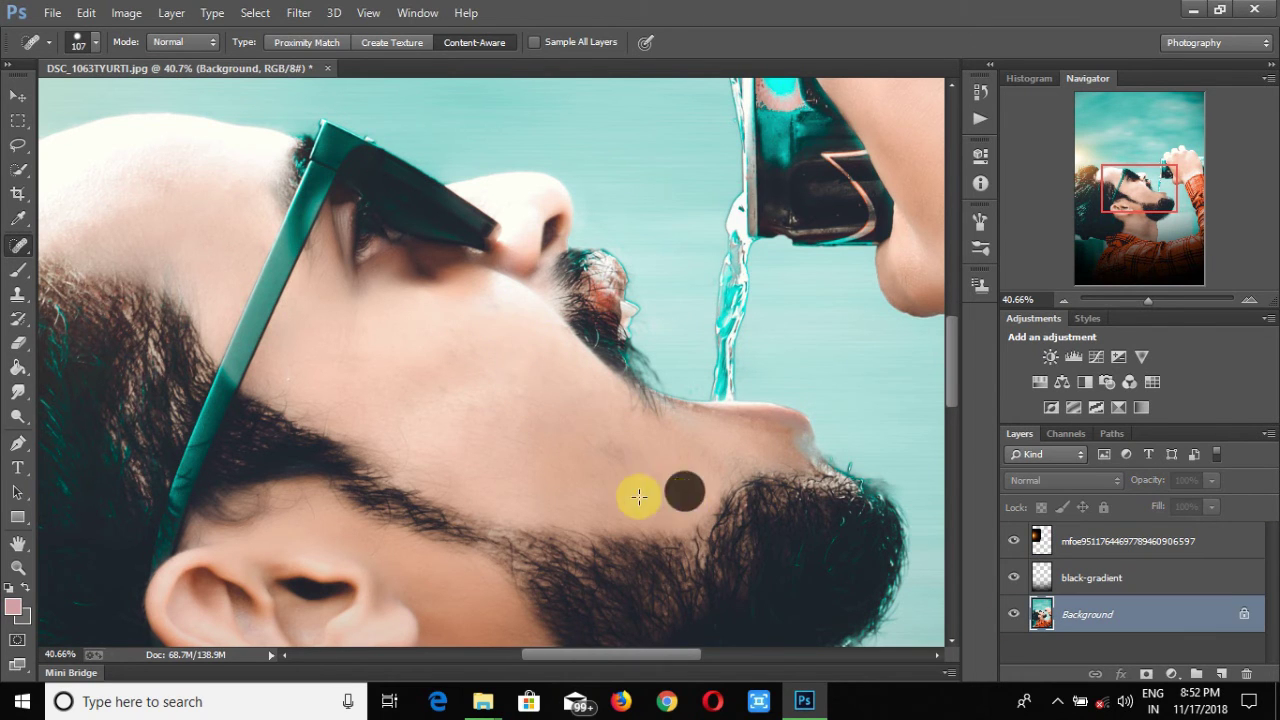
scroll(523, 403, down, 5)
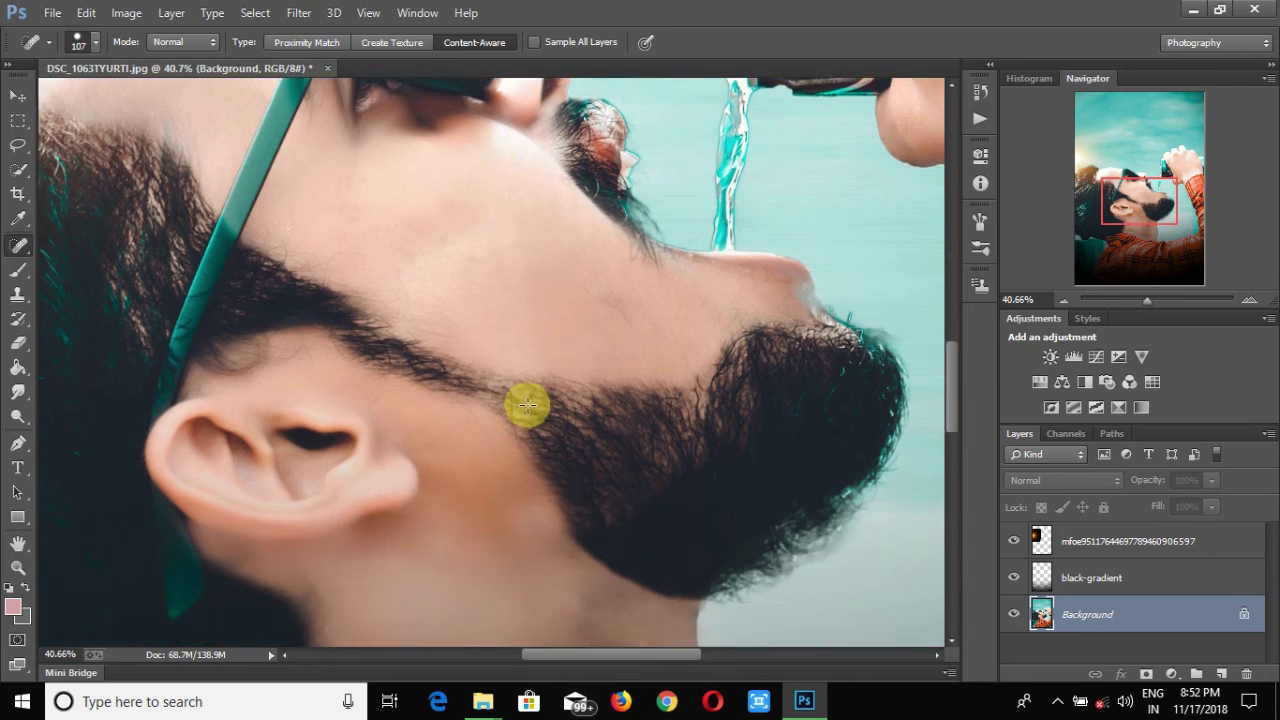
scroll(634, 437, up, 4)
mouse_move(1147, 300)
mouse_down()
mouse_move(1114, 296)
mouse_move(1131, 300)
mouse_up()
Place the text-png-1 image with the DREAMBOY lettering as an embedded layer and position it at the top of the photo
right_click(1080, 622)
click(52, 12)
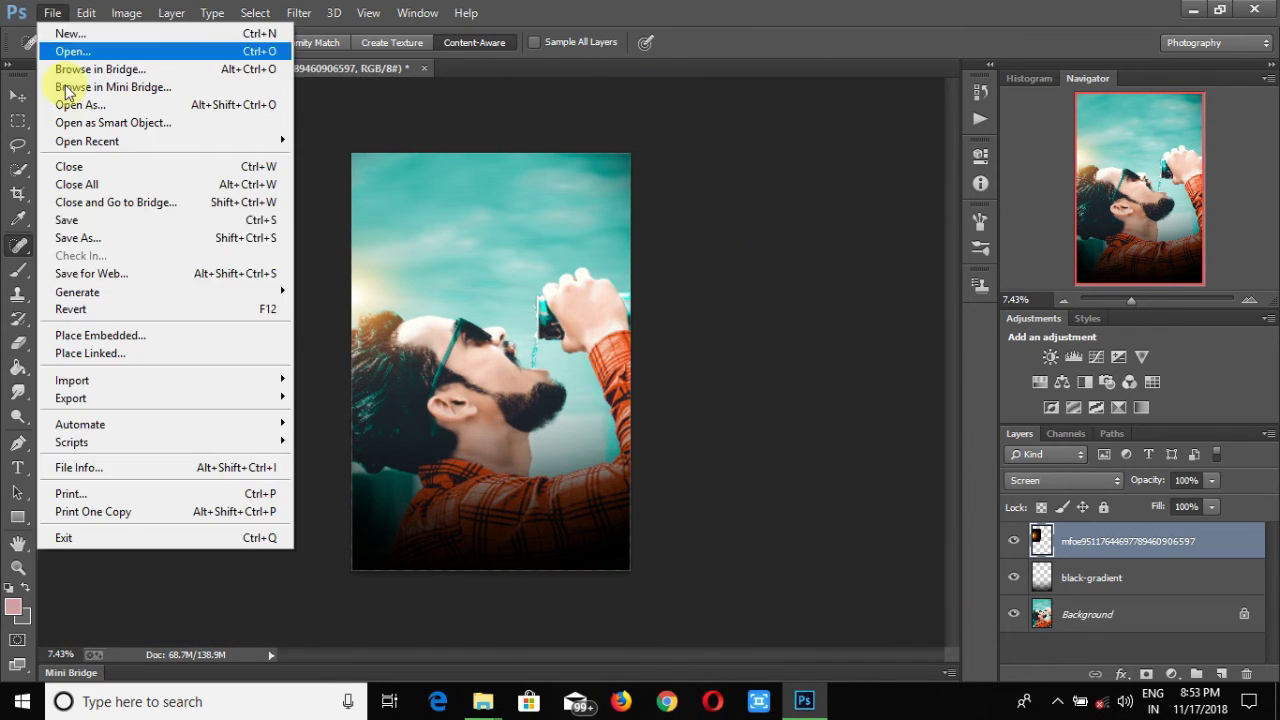
click(100, 469)
scroll(517, 280, down, 15)
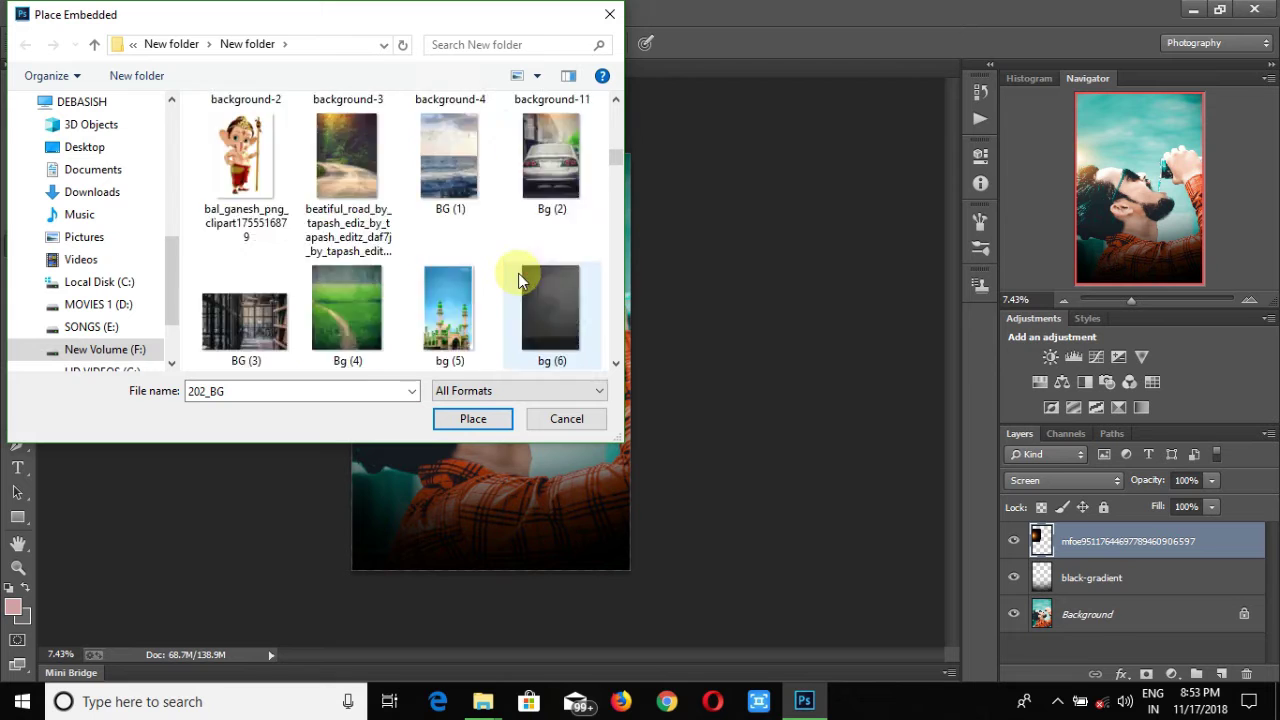
scroll(525, 290, down, 15)
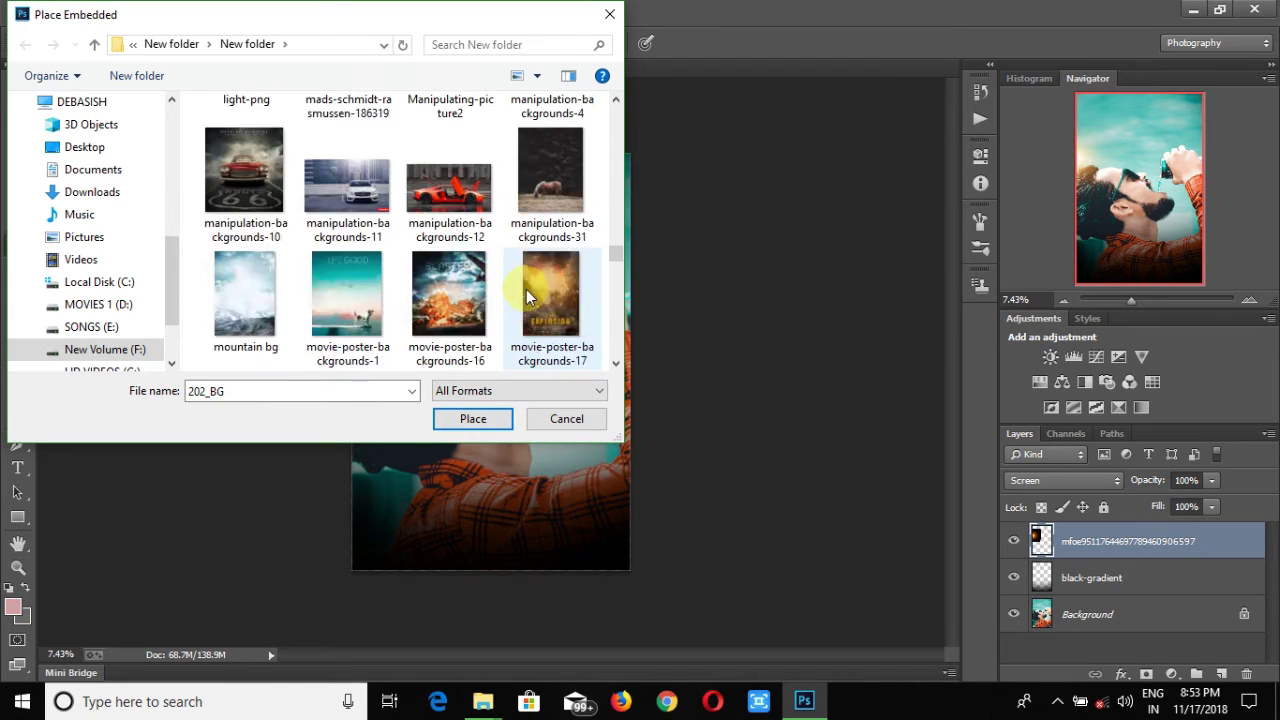
scroll(527, 290, down, 10)
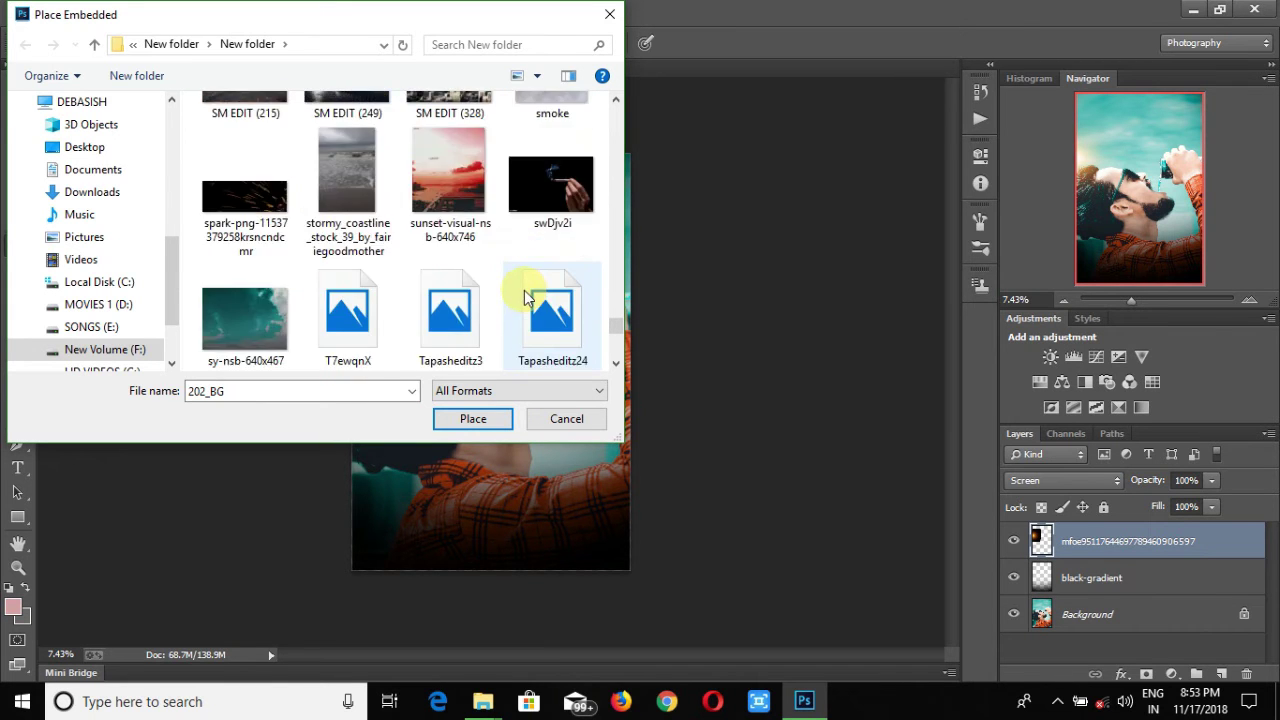
click(248, 318)
click(485, 418)
drag(529, 357, 576, 166)
key(Return)
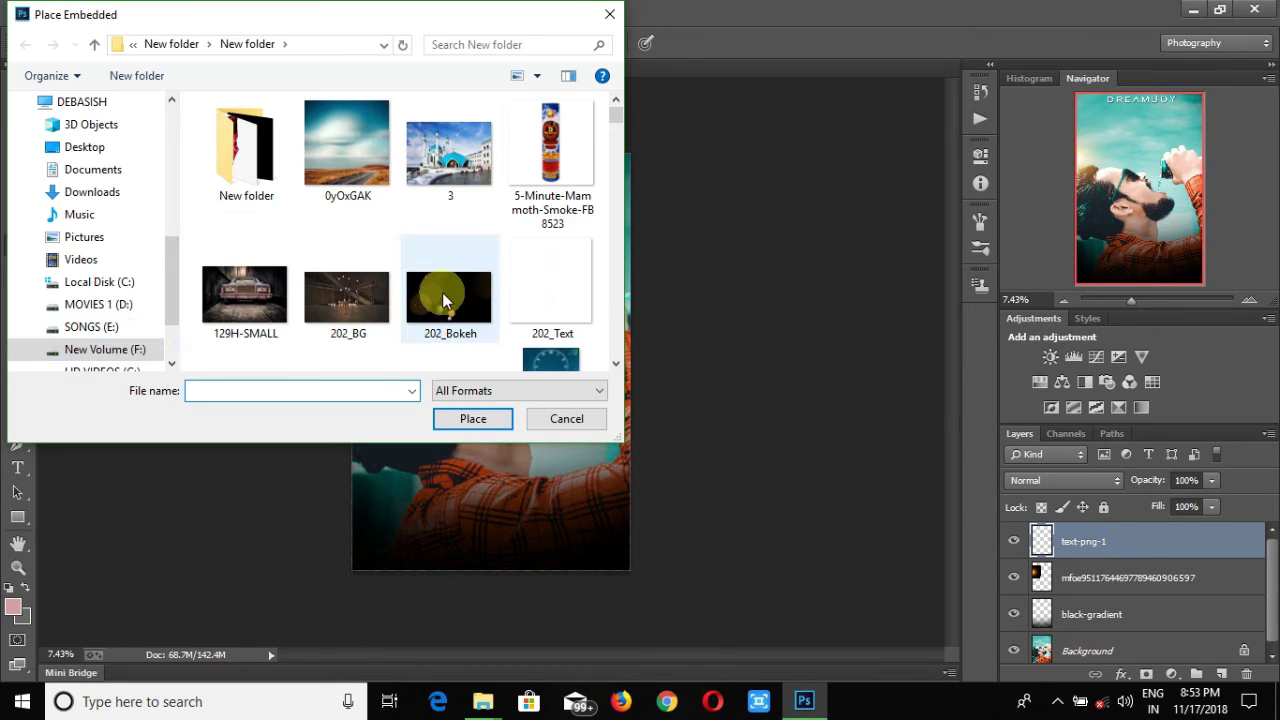
Place the logo image Untitled-1 from the LOGO folder on New Volume (F:) in the photo's lower-right corner and commit it
click(104, 349)
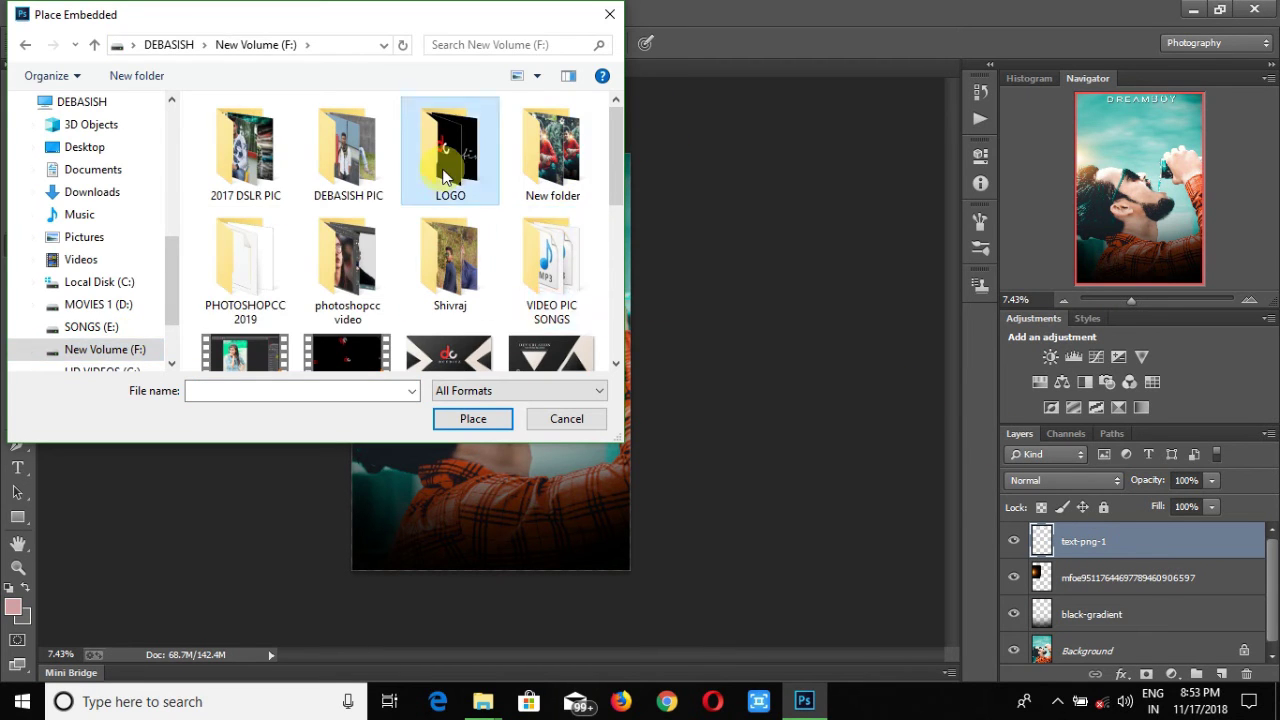
double_click(443, 172)
click(479, 414)
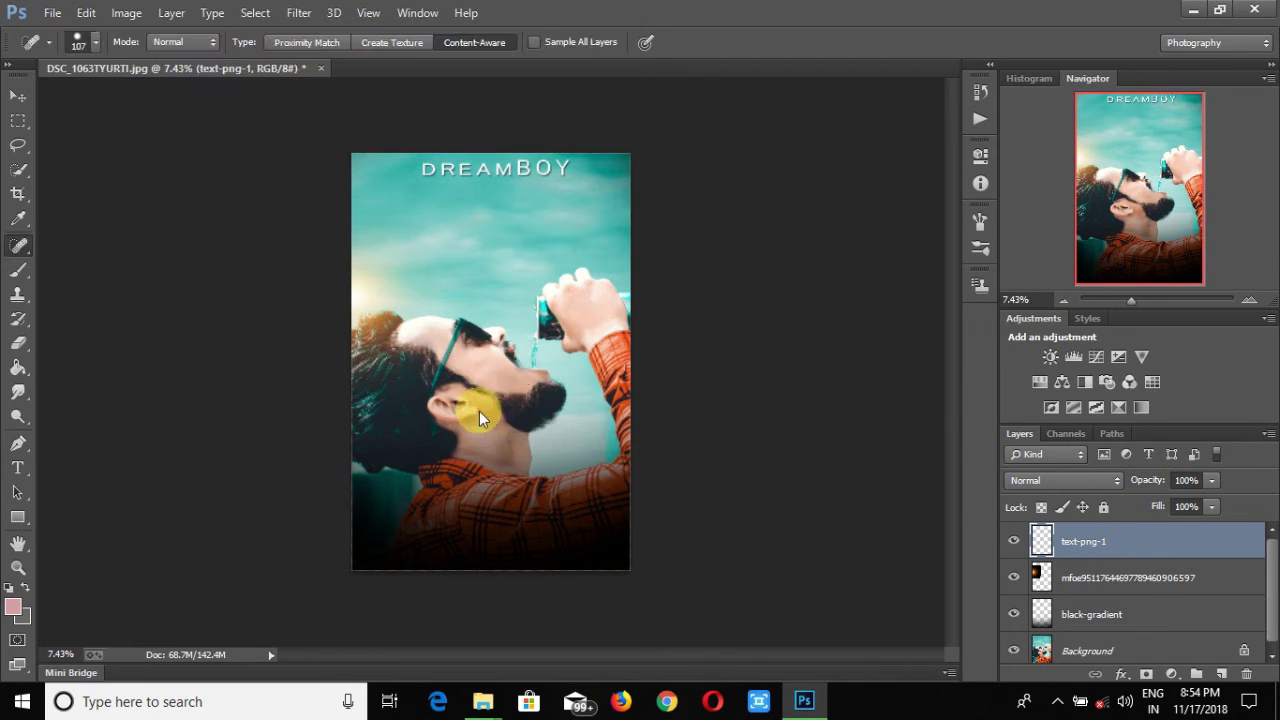
drag(518, 372, 646, 563)
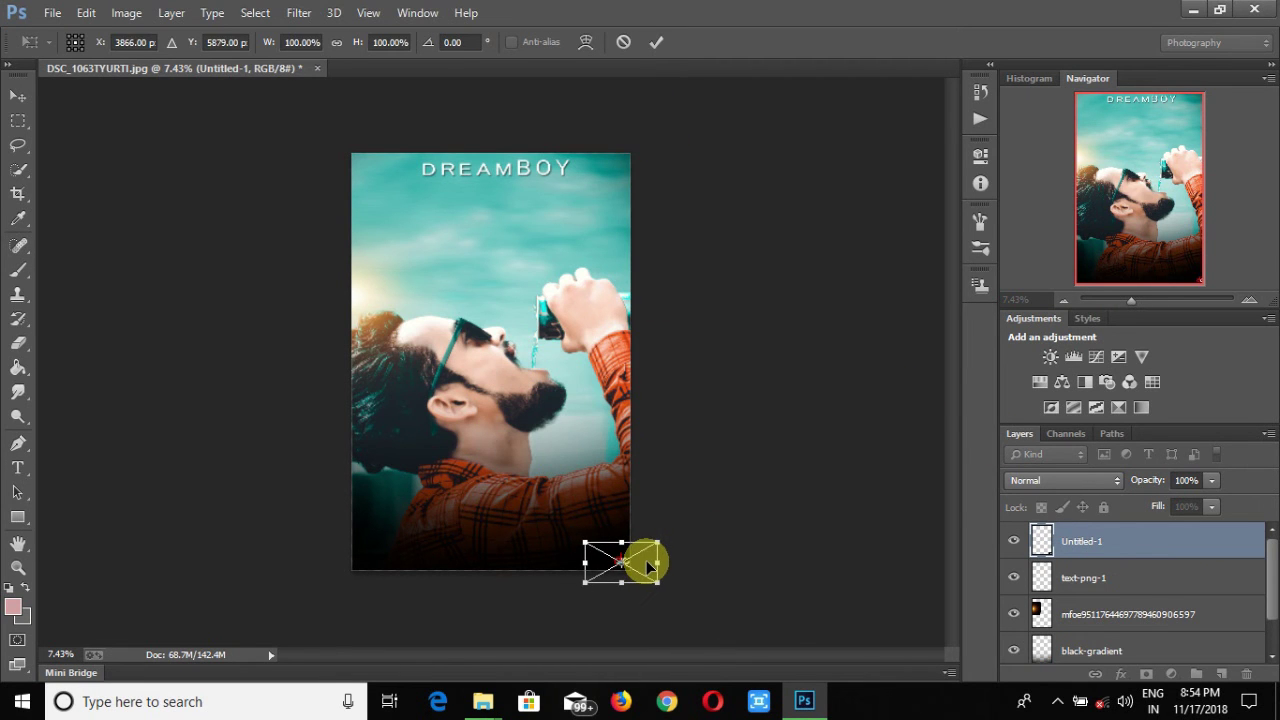
click(658, 42)
Flatten all layers of the photo into a single Background layer
click(1027, 483)
click(1040, 160)
click(514, 297)
click(603, 282)
right_click(1083, 545)
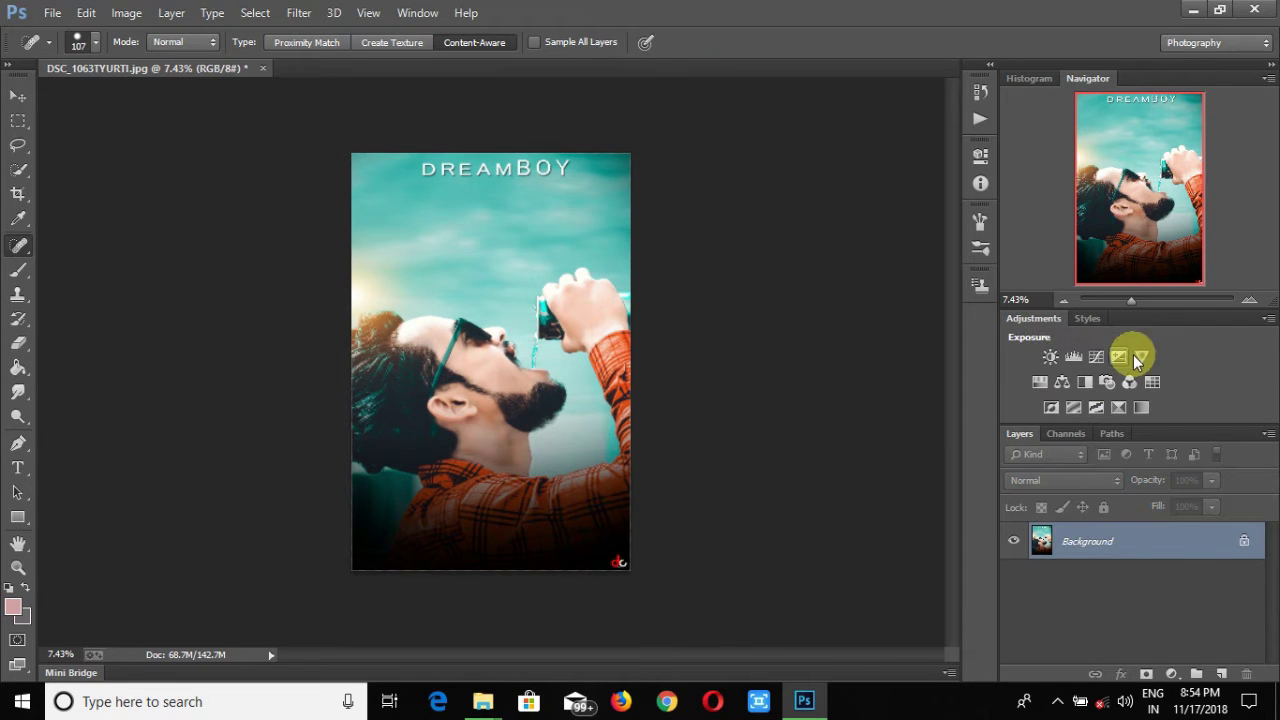
Convert the locked Background into an editable layer named Layer 0
scroll(303, 425, up, 5)
drag(1149, 300, 1122, 300)
right_click(1125, 542)
click(1125, 547)
double_click(1125, 545)
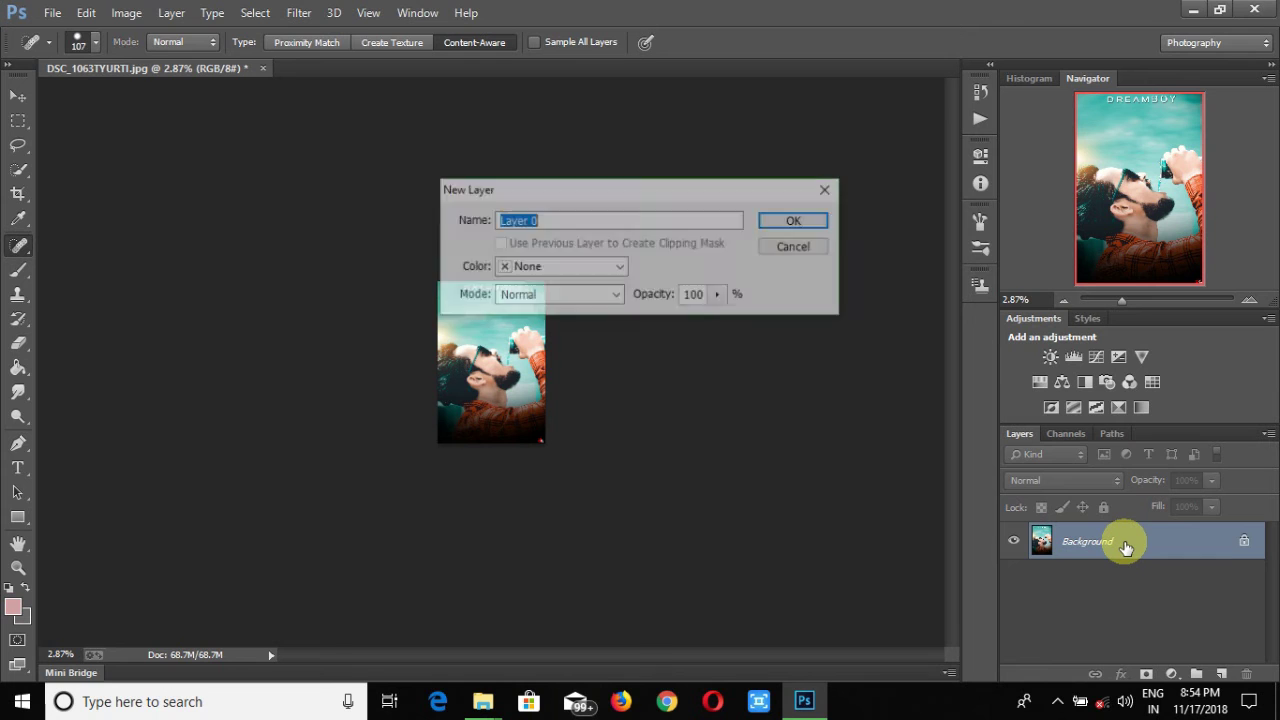
key(Return)
double_click(1158, 548)
click(750, 280)
click(932, 329)
click(397, 230)
click(826, 157)
click(1262, 198)
drag(1123, 300, 1133, 300)
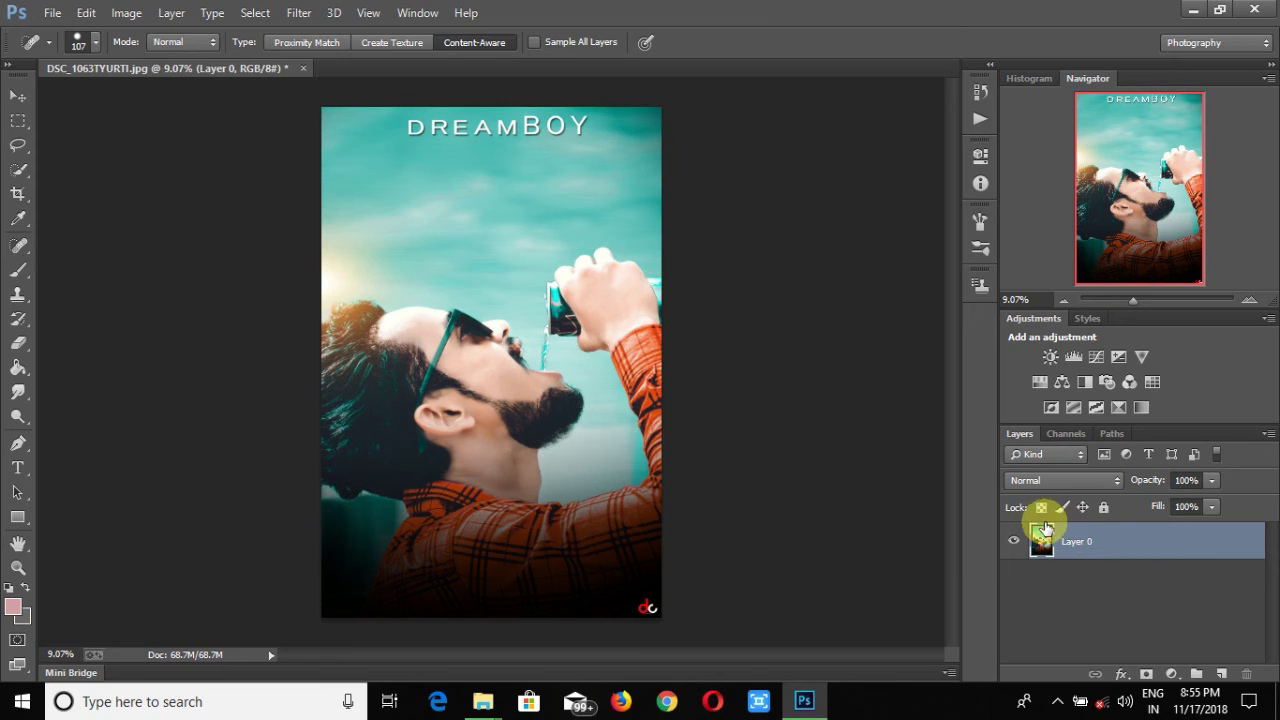
Add a thin light-grey stroke positioned inside Layer 0's edges in Normal mode at 100% opacity, and flatten the image
double_click(1046, 528)
click(750, 280)
click(932, 329)
click(405, 230)
click(828, 157)
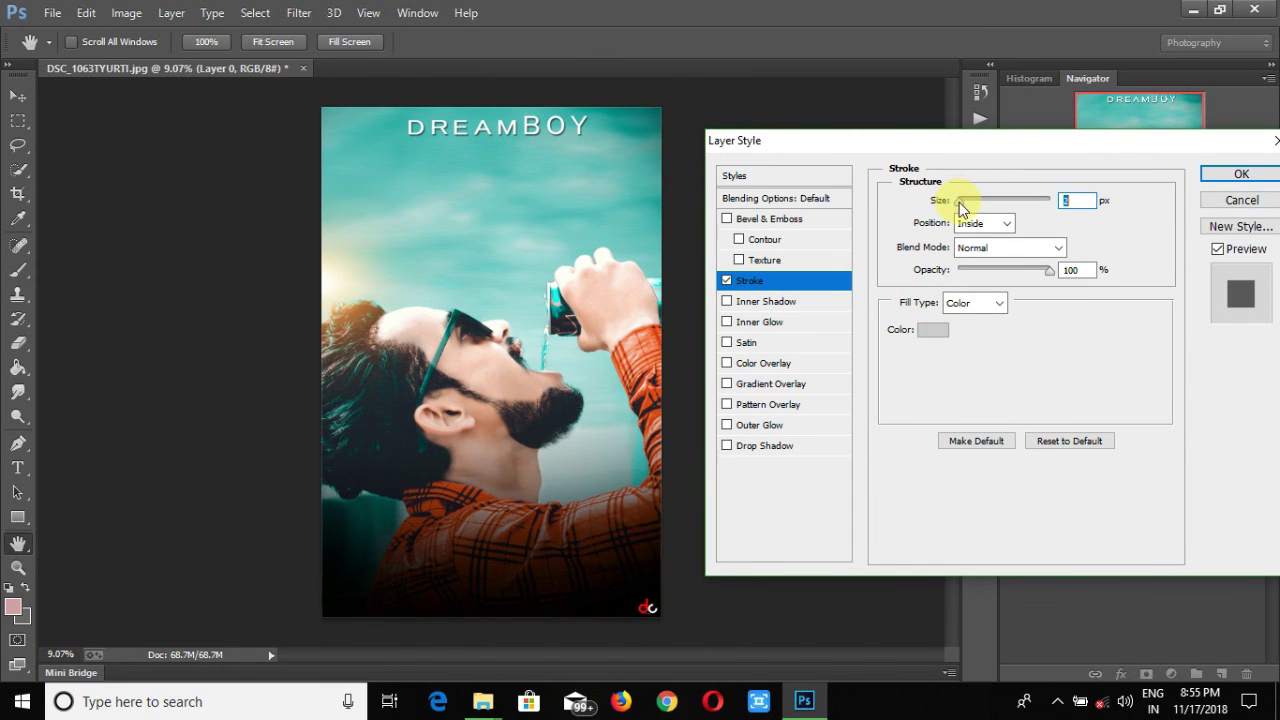
key(Return)
right_click(1120, 540)
click(790, 569)
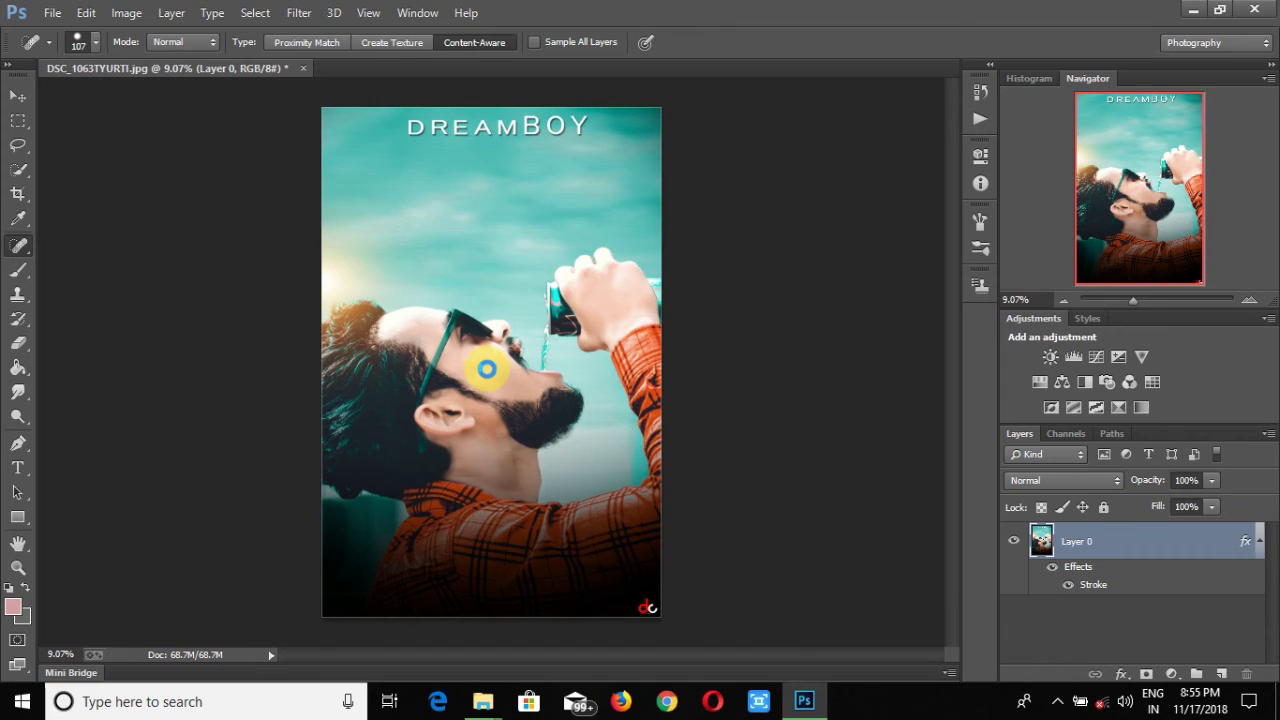
Save the finished photo as the JPEG DSC_1063TYURTI and close the document
click(55, 12)
click(230, 234)
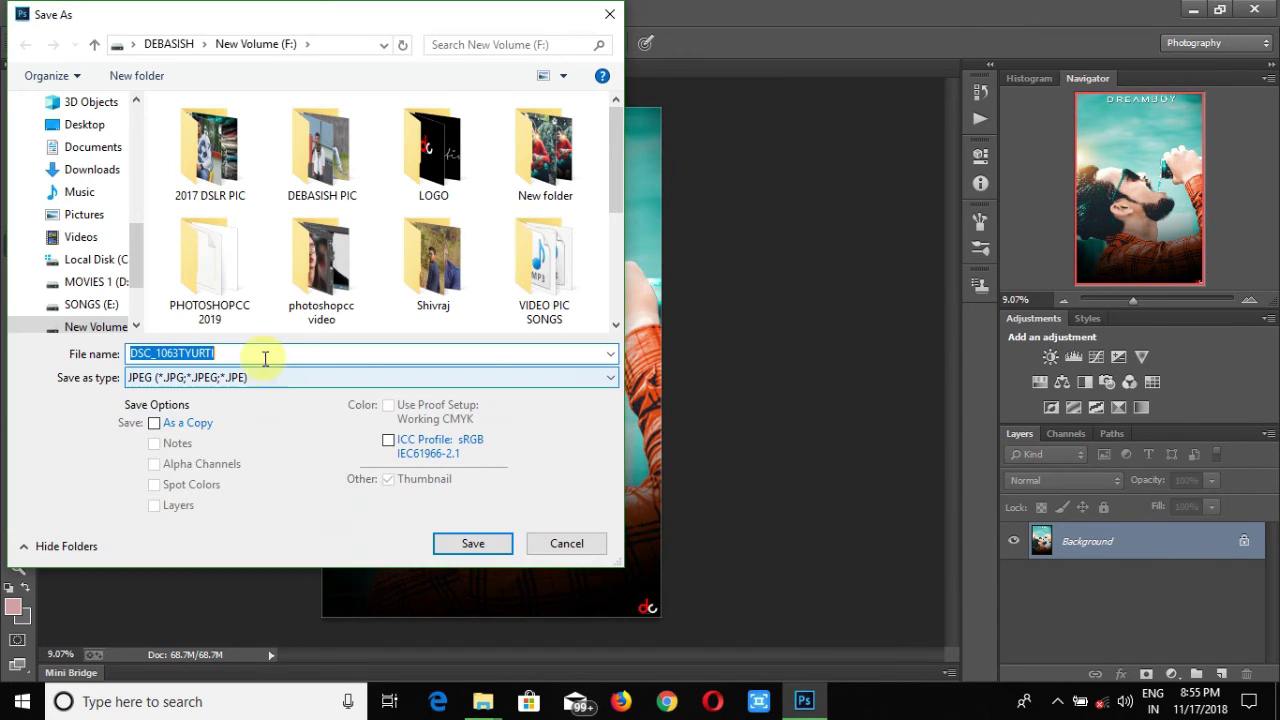
key(Return)
click(694, 354)
key(Return)
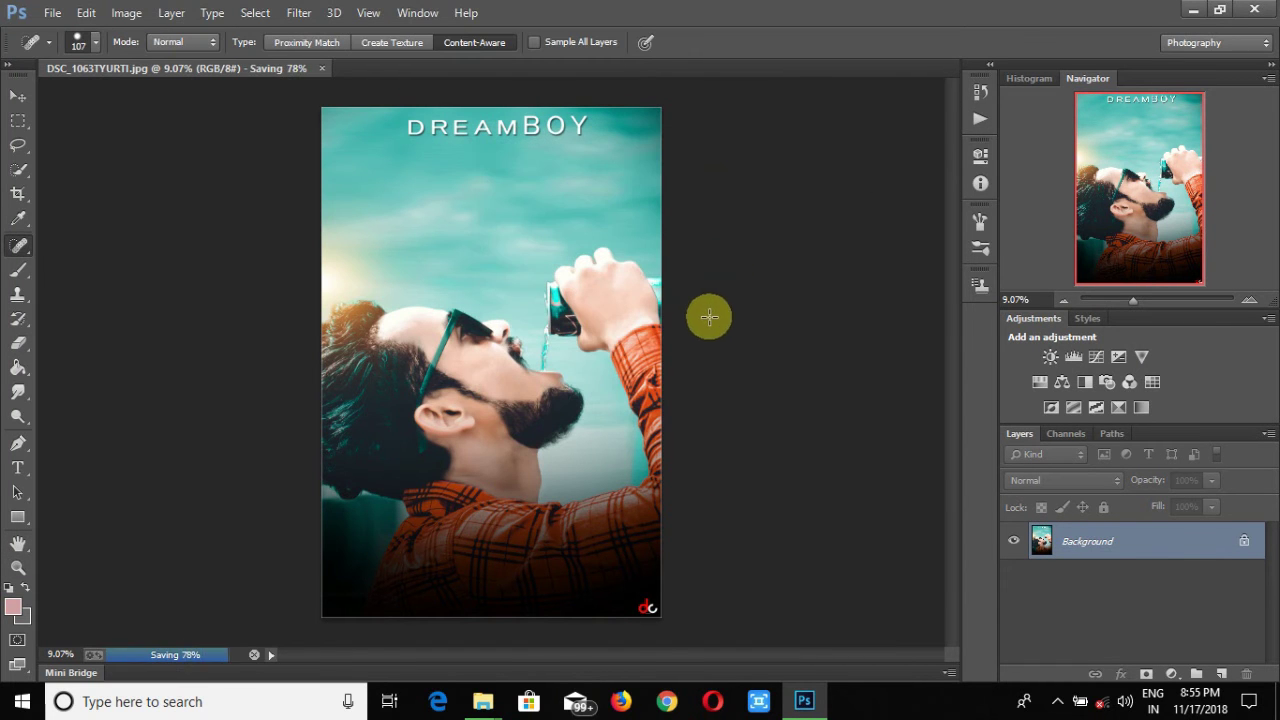
key(ctrl+w)
Create a new blank document and fill its background with dark grey using the Paint Bucket
click(52, 12)
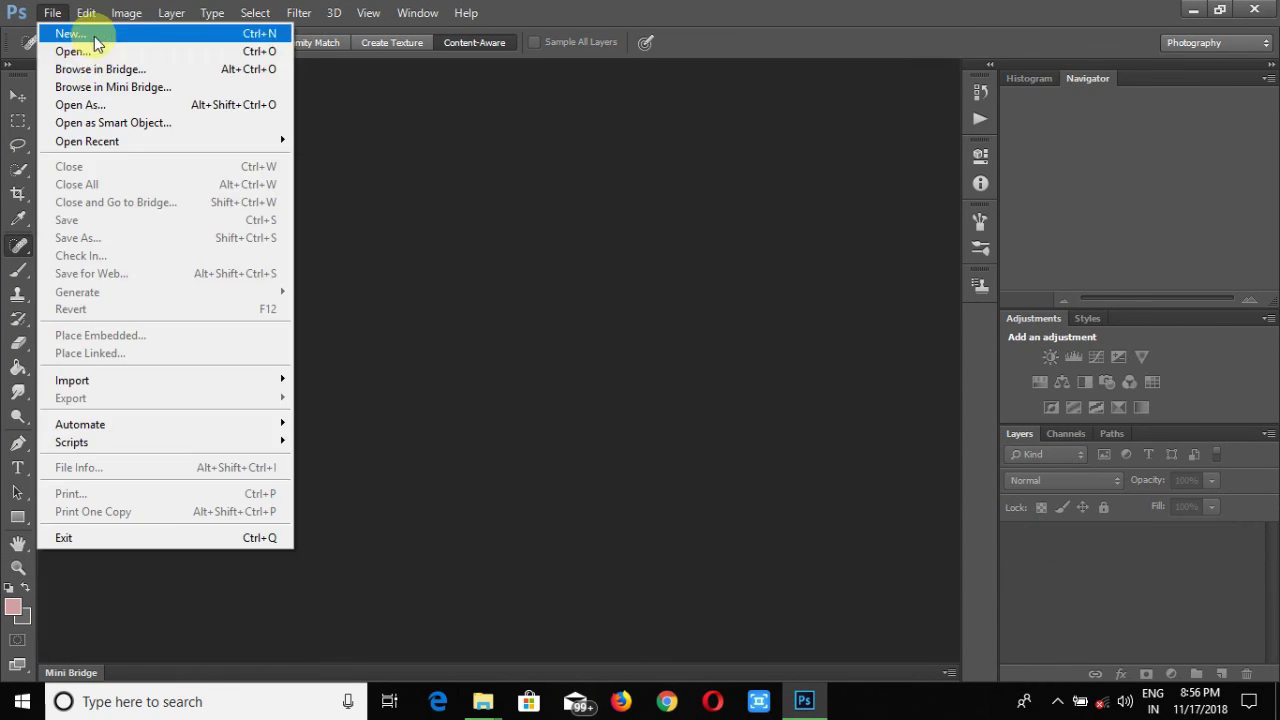
click(80, 32)
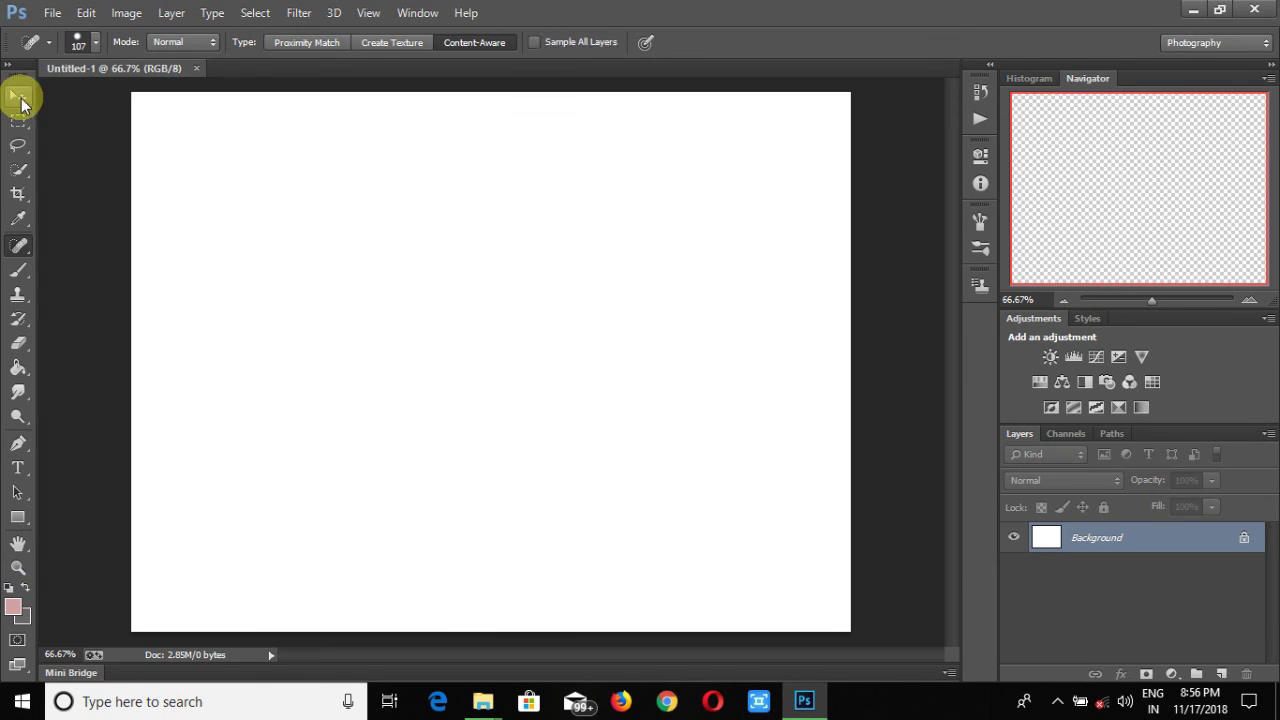
click(17, 93)
click(20, 371)
click(240, 300)
Place the original photo DSC_1063.JPG as an embedded layer, rotate it about -90° to stand upright and commit it
click(52, 12)
click(119, 352)
scroll(363, 280, down, 5)
double_click(352, 131)
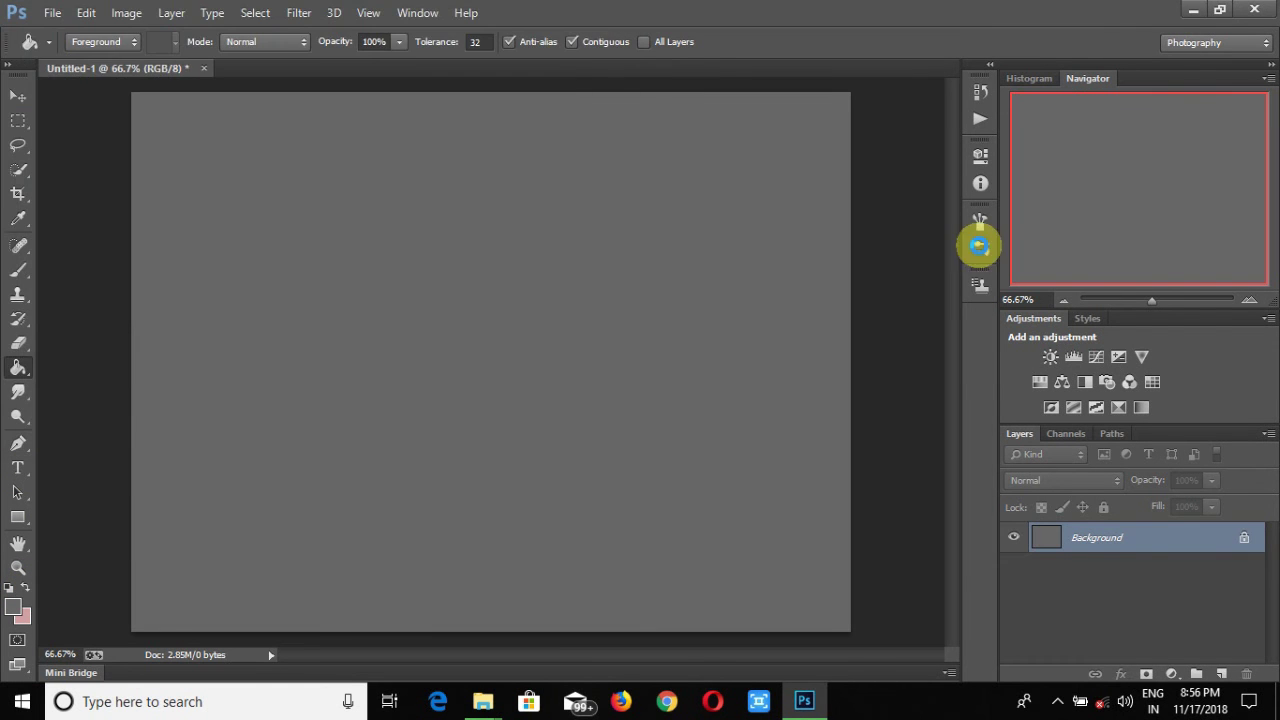
drag(1152, 300, 1145, 300)
drag(604, 178, 409, 252)
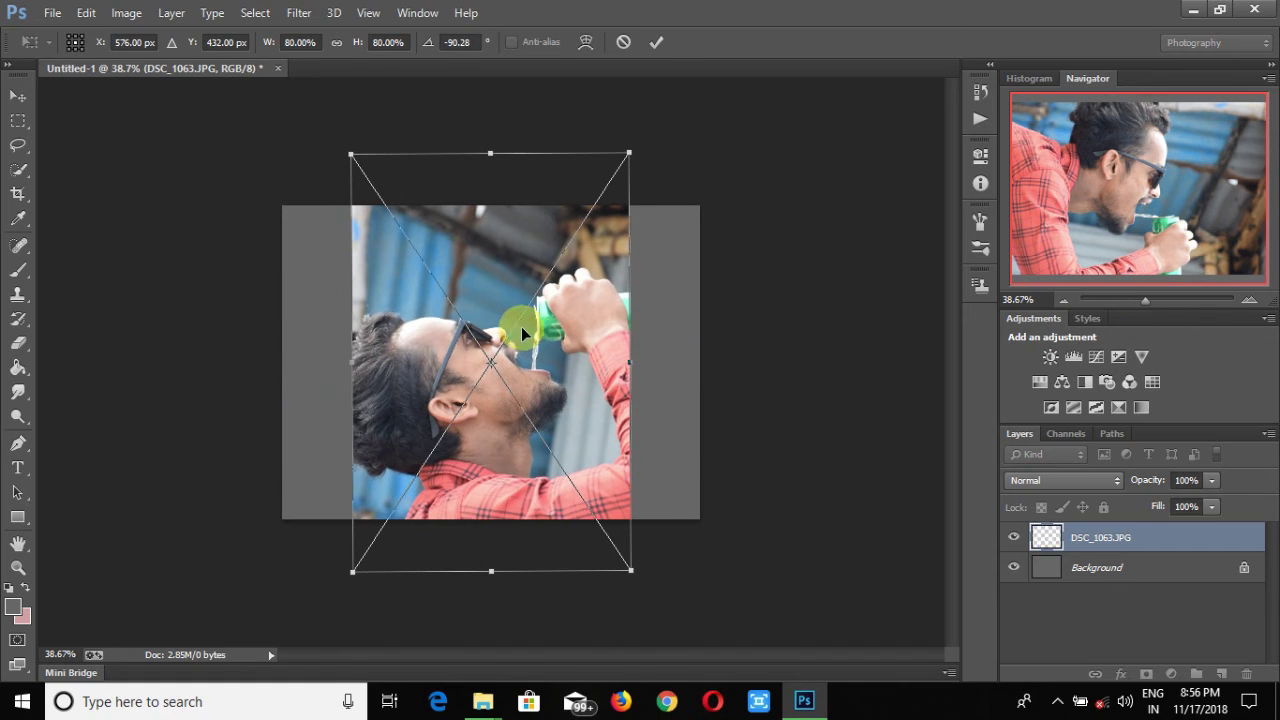
key(Return)
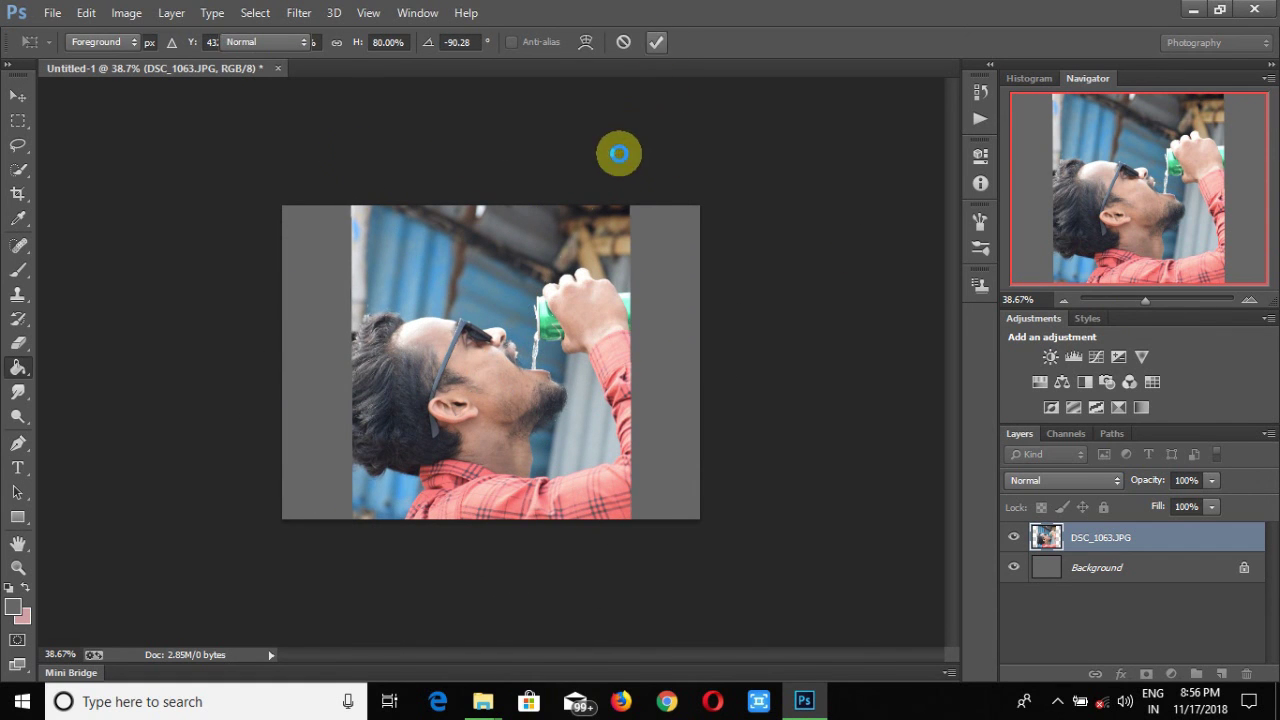
Scale down the DSC_1063.JPG layer and fit it to the left part of the canvas
click(17, 95)
drag(370, 168, 408, 248)
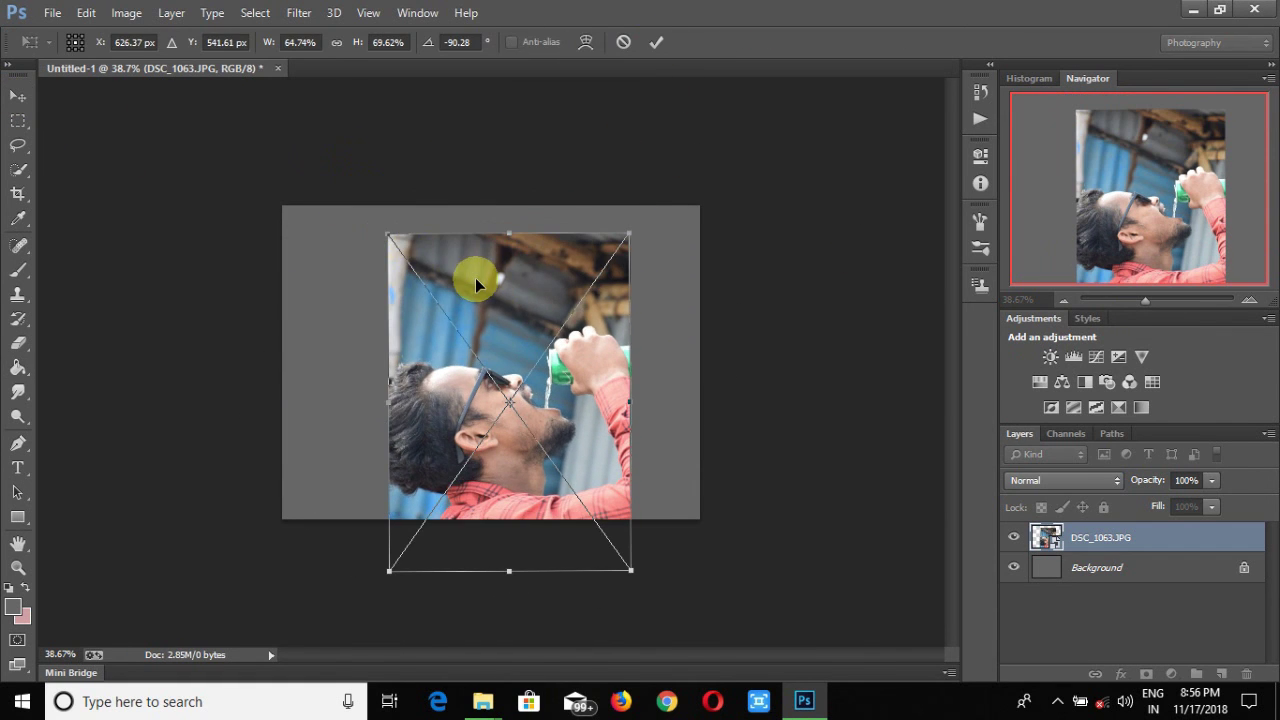
drag(476, 285, 371, 248)
drag(518, 204, 493, 230)
drag(466, 332, 466, 309)
drag(498, 503, 497, 517)
key(Return)
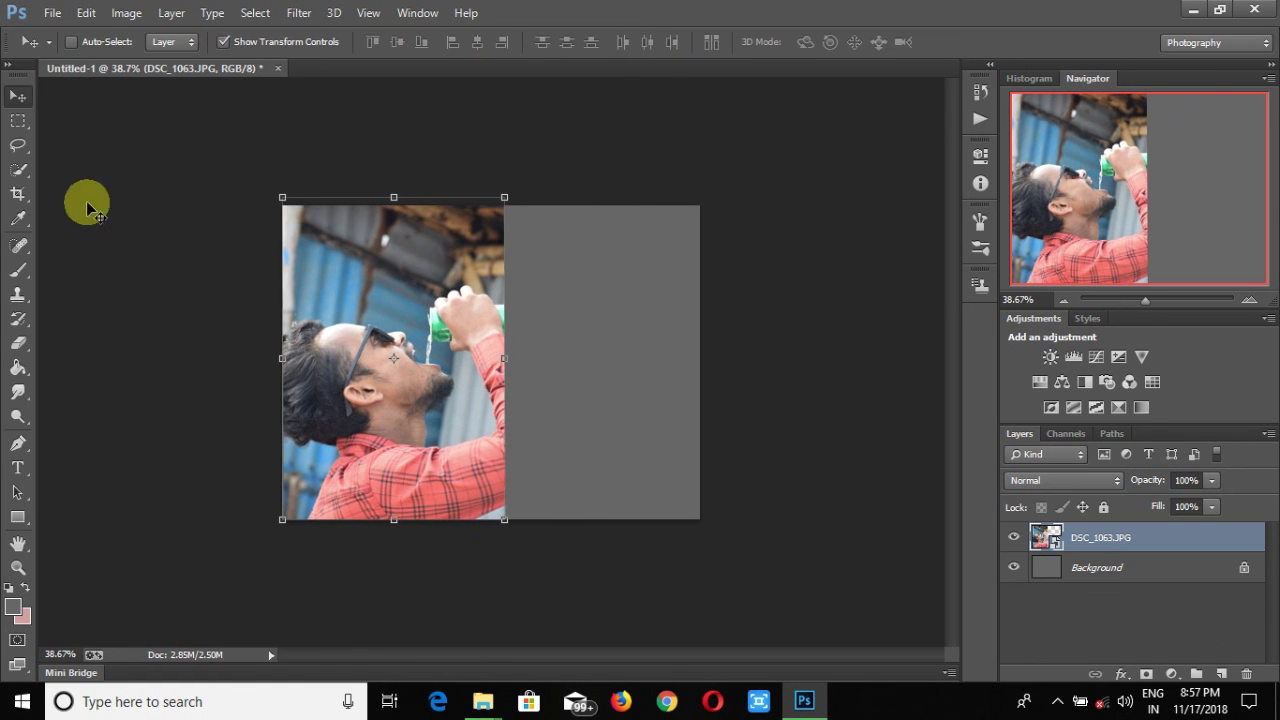
Place the edited photo DSC_1063TYURTI as an embedded layer at 60% scale, flush with the canvas's right edge
click(52, 12)
click(138, 334)
scroll(467, 240, down, 3)
double_click(463, 172)
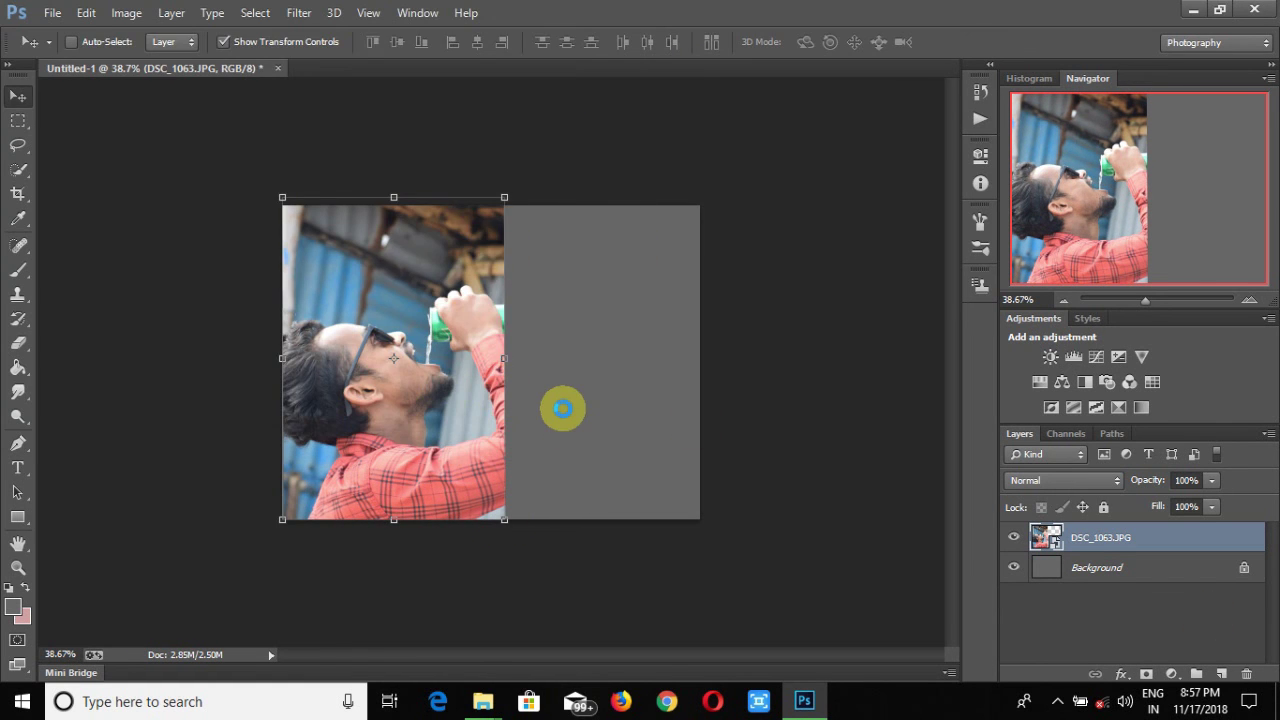
drag(562, 407, 656, 399)
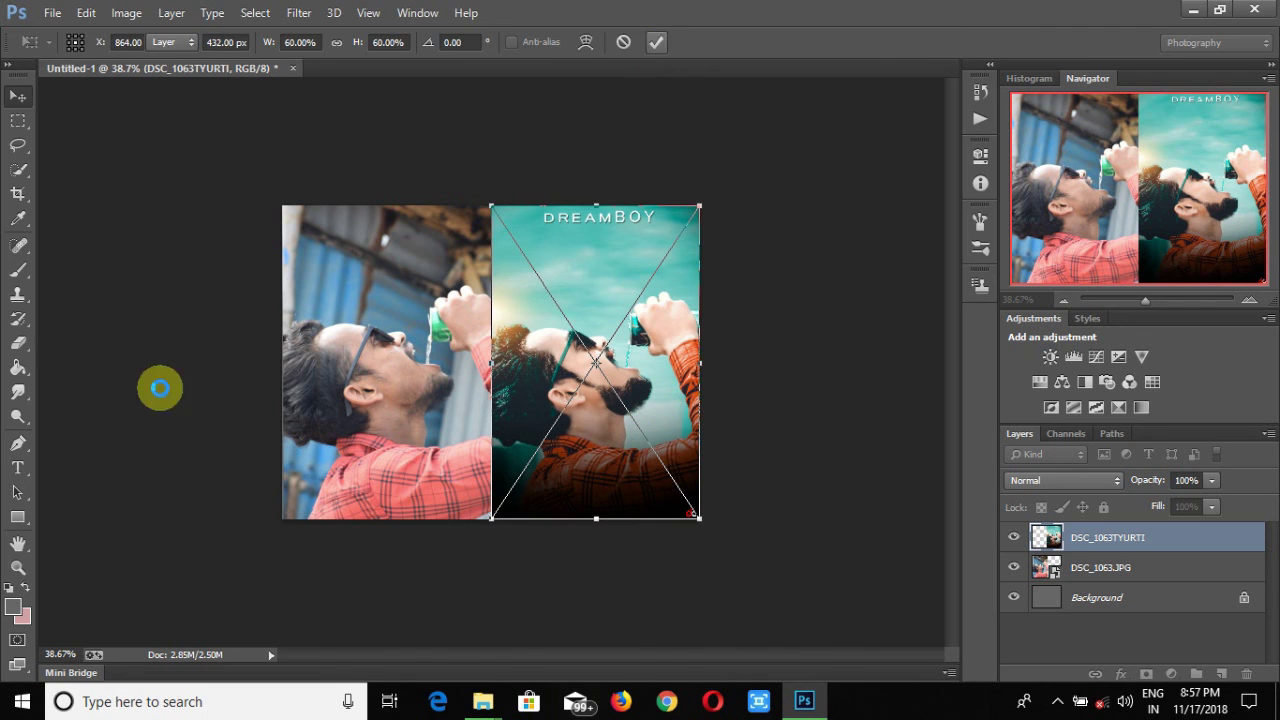
Rasterize the two placed photo layers for the Eraser tool and reselect the DSC_1063TYURTI layer
click(18, 340)
click(606, 290)
click(606, 286)
click(1089, 572)
click(734, 474)
key(Return)
click(1082, 537)
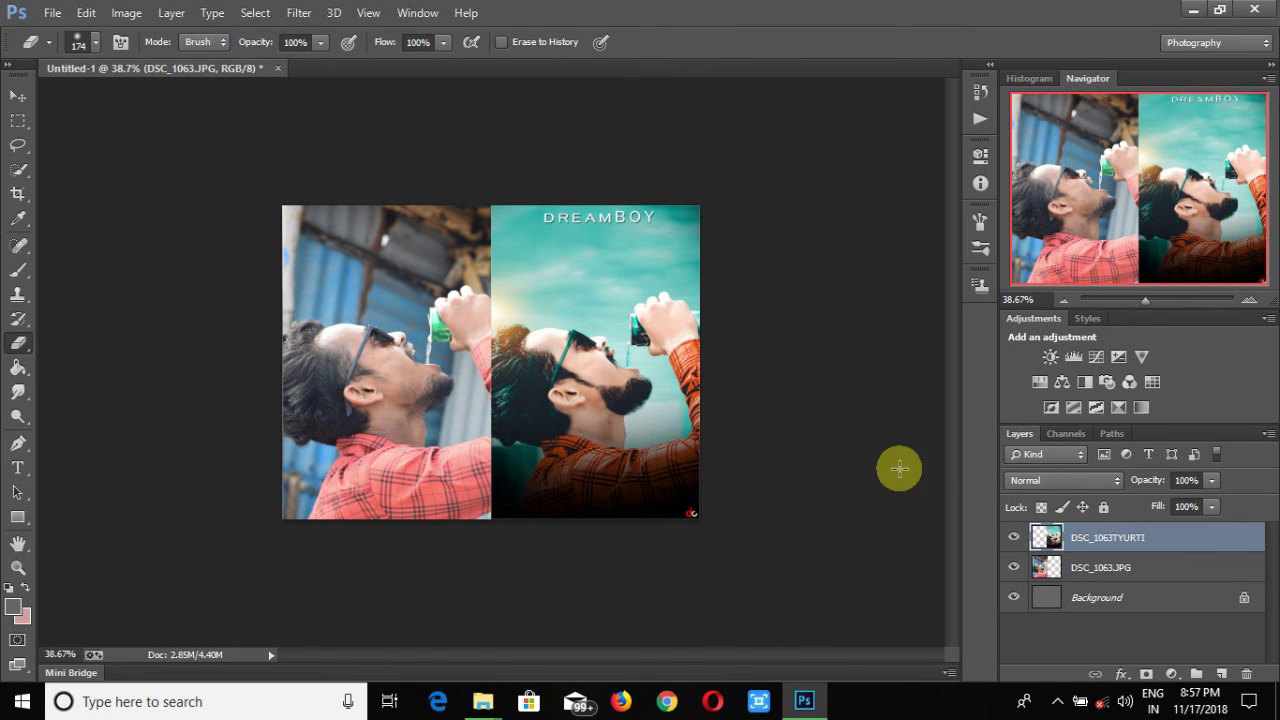
Browse the image folders and place photoshop-logo-png-7256 as an embedded layer
click(52, 12)
click(100, 251)
double_click(248, 262)
click(348, 262)
double_click(348, 152)
scroll(420, 186, down, 10)
click(456, 186)
click(473, 418)
Shrink the Ps logo to about 58% width and 52% height, centre it on the seam between the photos and commit it
drag(583, 269, 503, 359)
drag(469, 420, 503, 420)
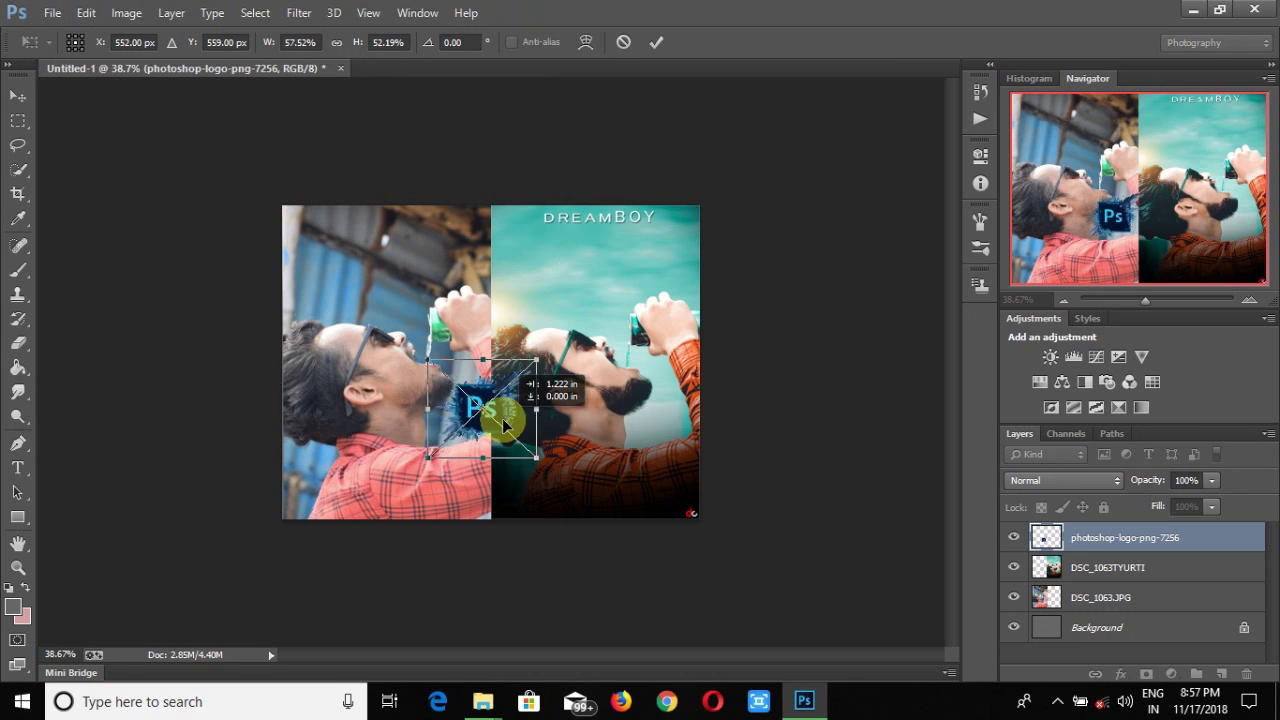
click(656, 42)
Flatten the before-and-after comparison and save it on the Desktop as a JPEG named with a run of repeated R letters
right_click(1057, 566)
click(802, 568)
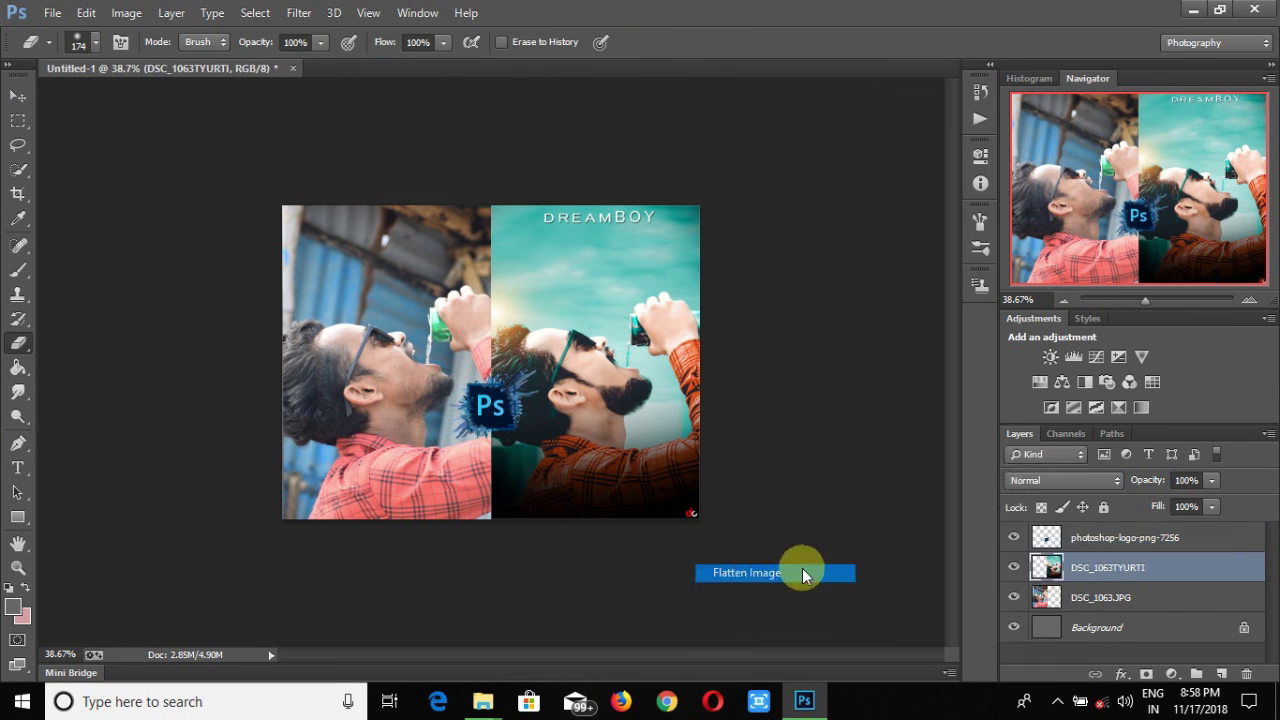
key(ctrl+s)
click(84, 124)
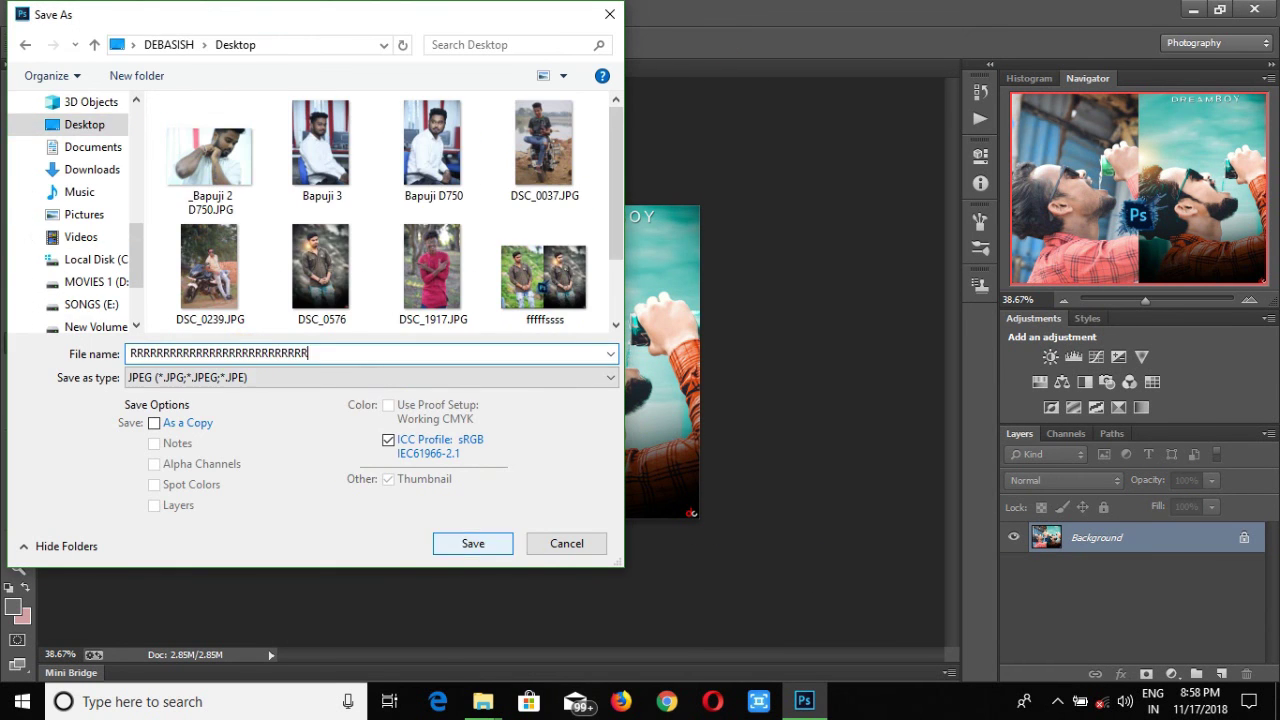
key(Return)
click(746, 172)
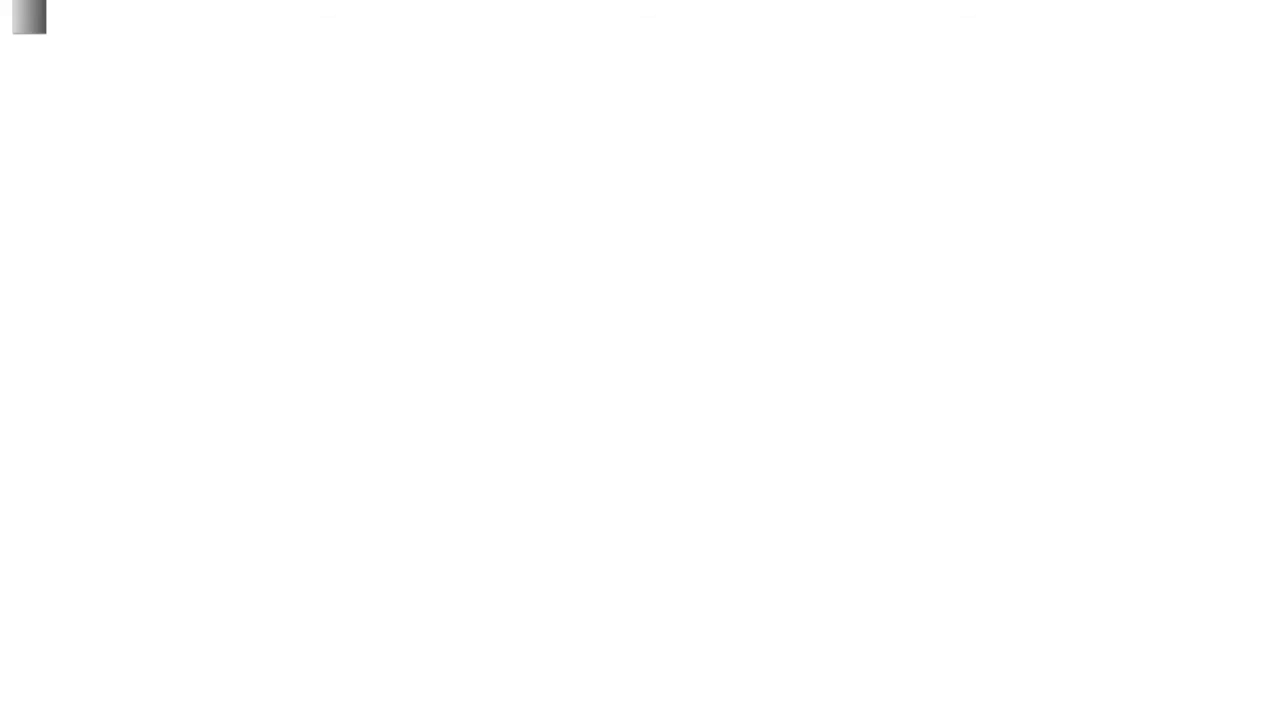